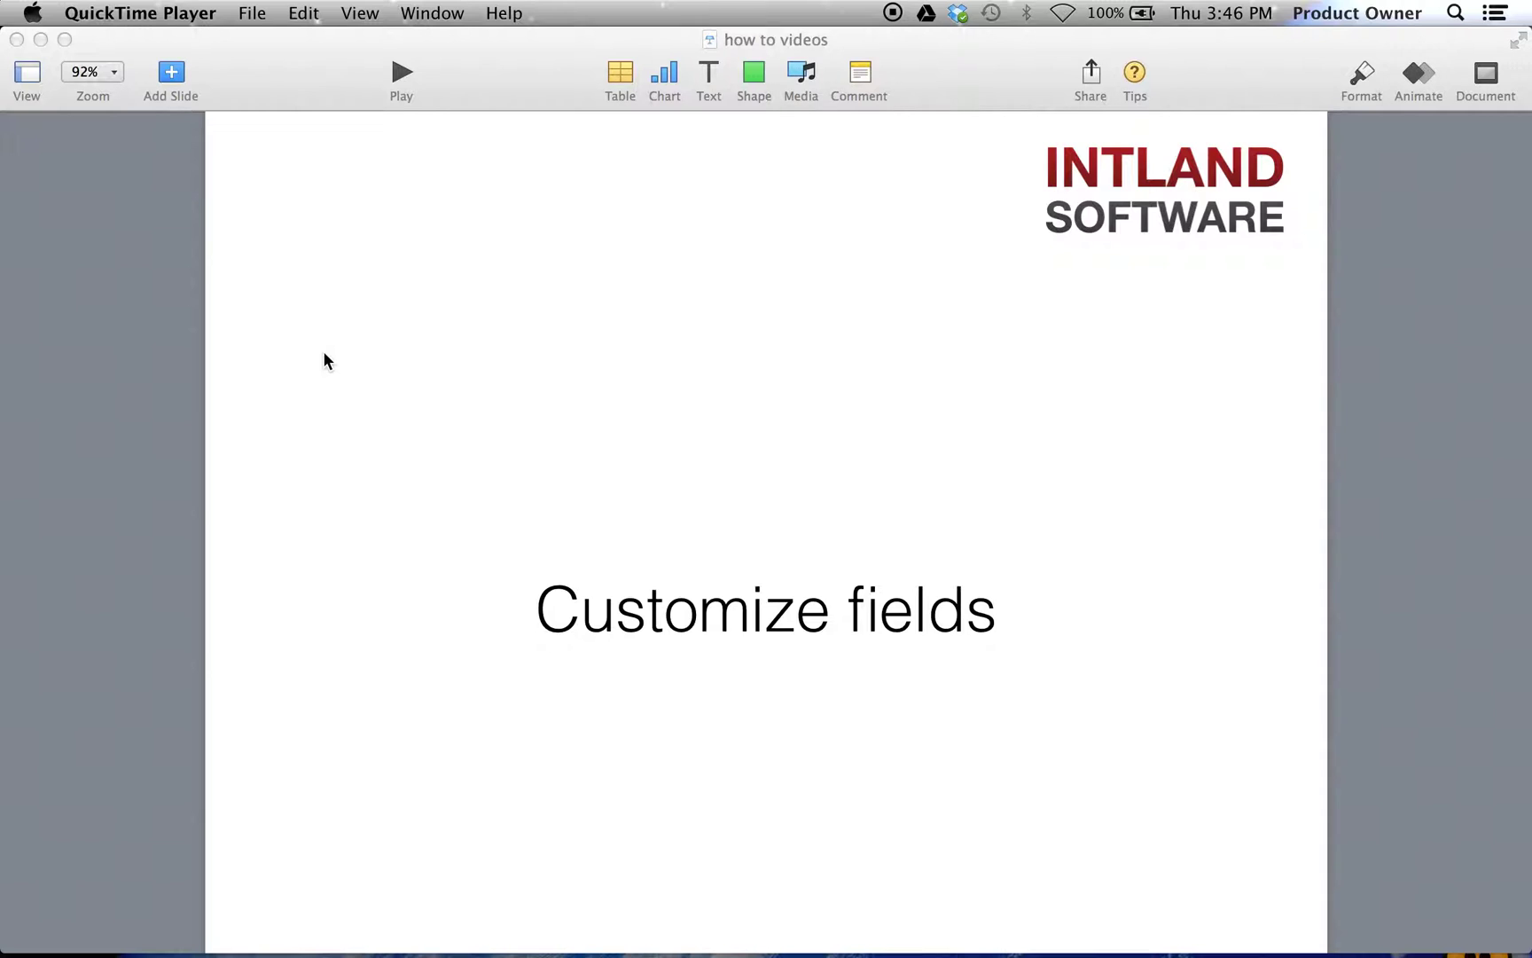
# - Leave the Keynote 'Customize fields' slide by bringing up Mission Control
pyautogui.hotkey('ctrl', 'Up')
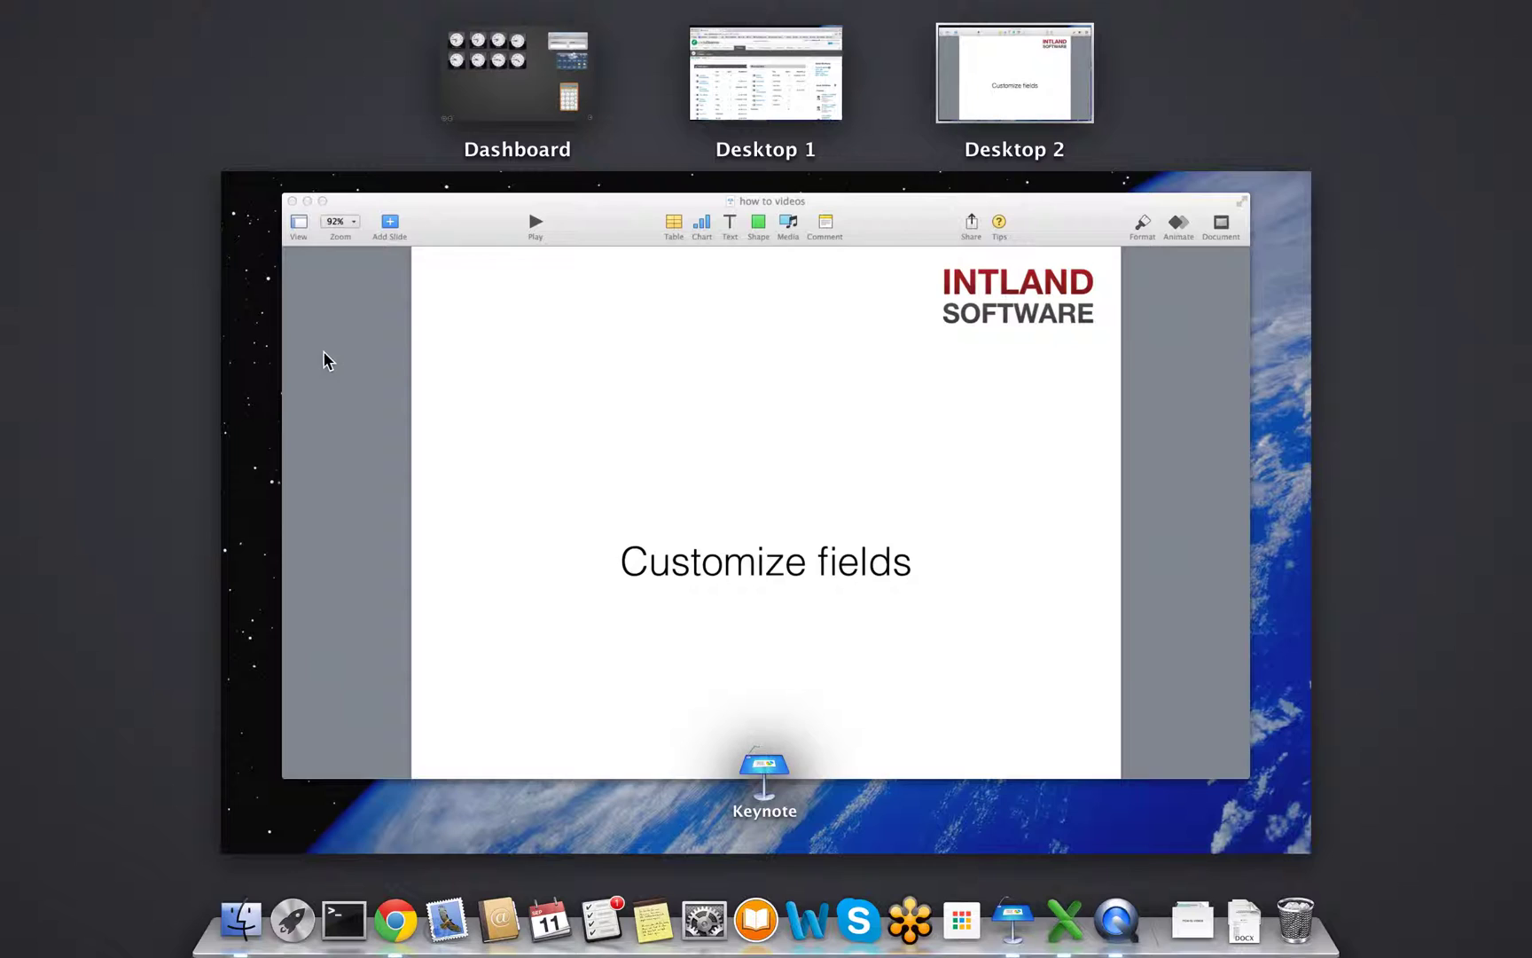
# - Switch to codeBeamer, customize the Tasks tracker, and start a new choice field
pyautogui.click(757, 66)
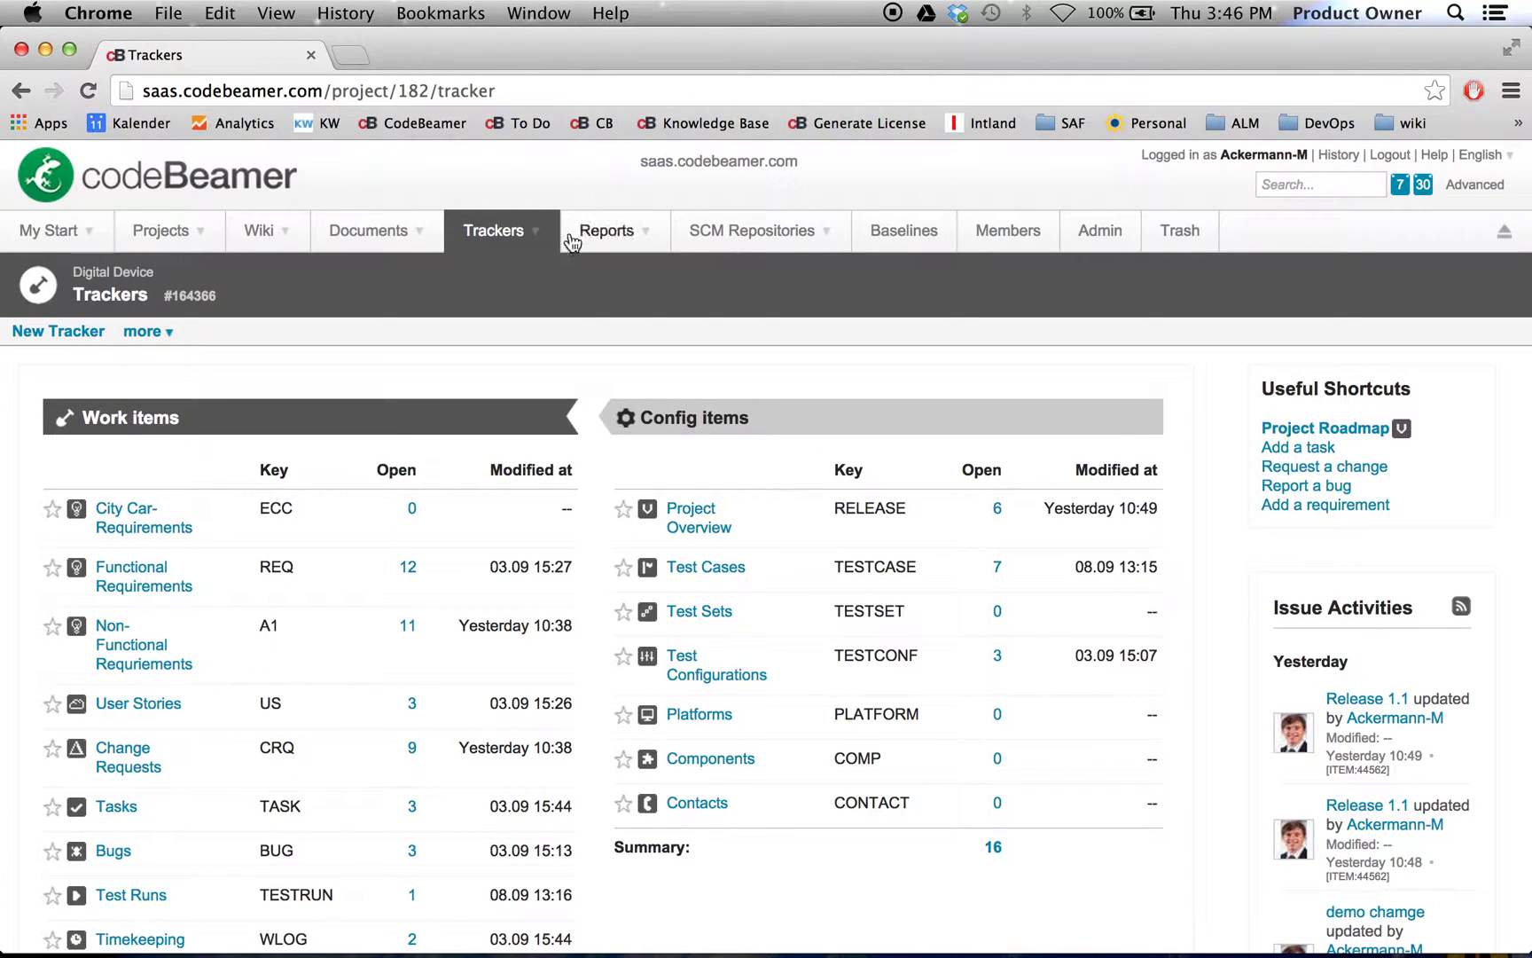
pyautogui.scroll(-2, 514, 323)
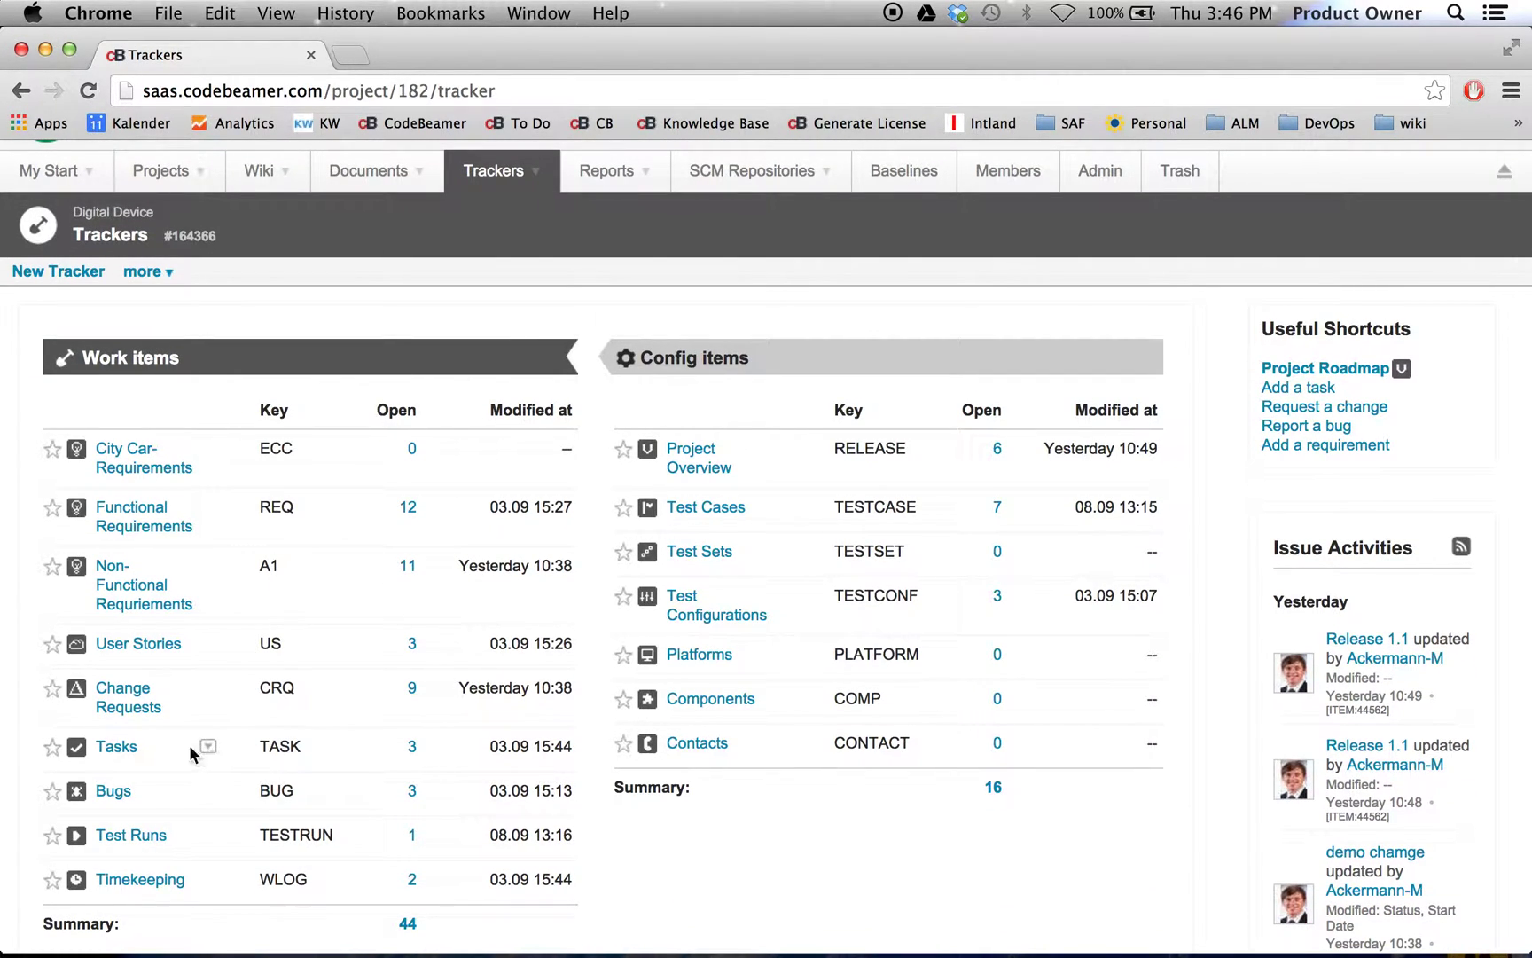
pyautogui.click(209, 752)
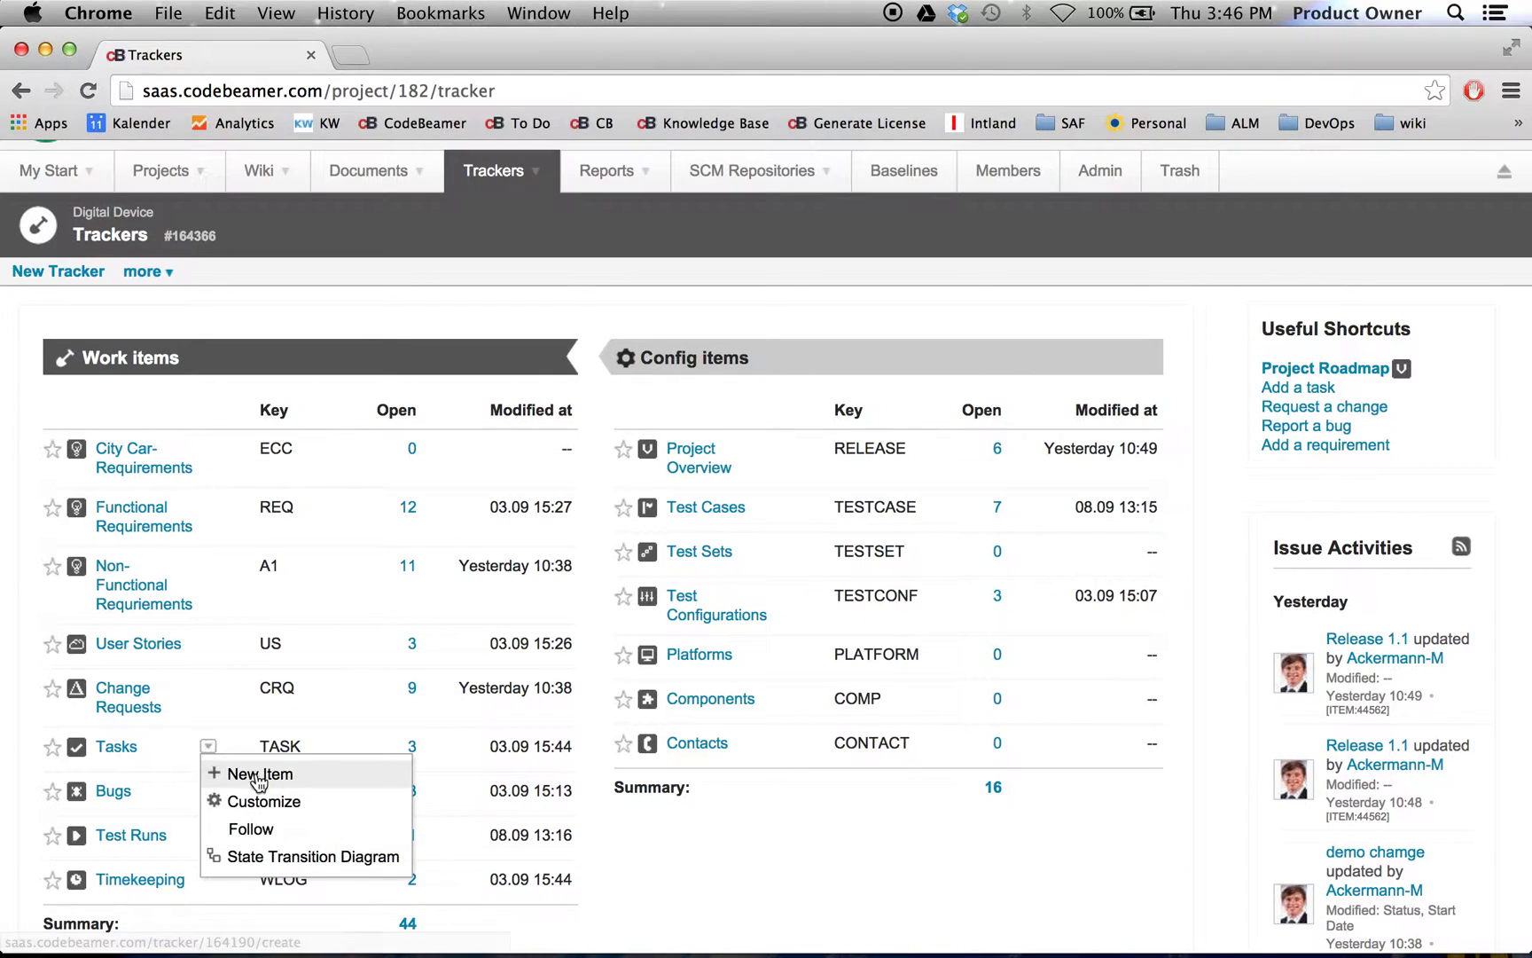
pyautogui.click(262, 800)
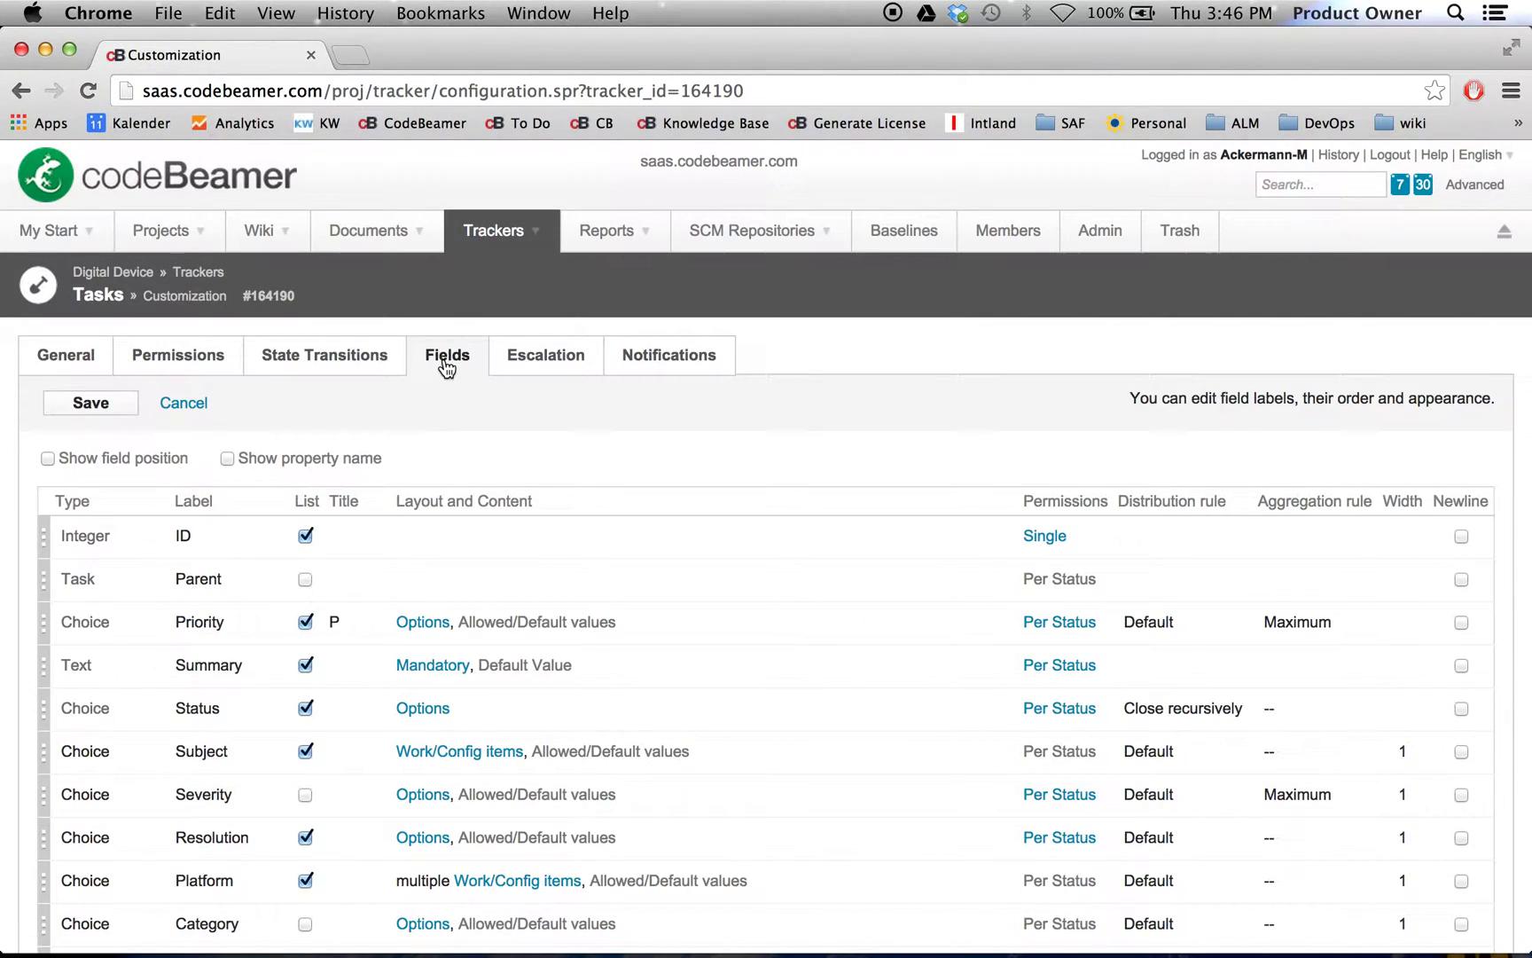
pyautogui.scroll(-8, 467, 396)
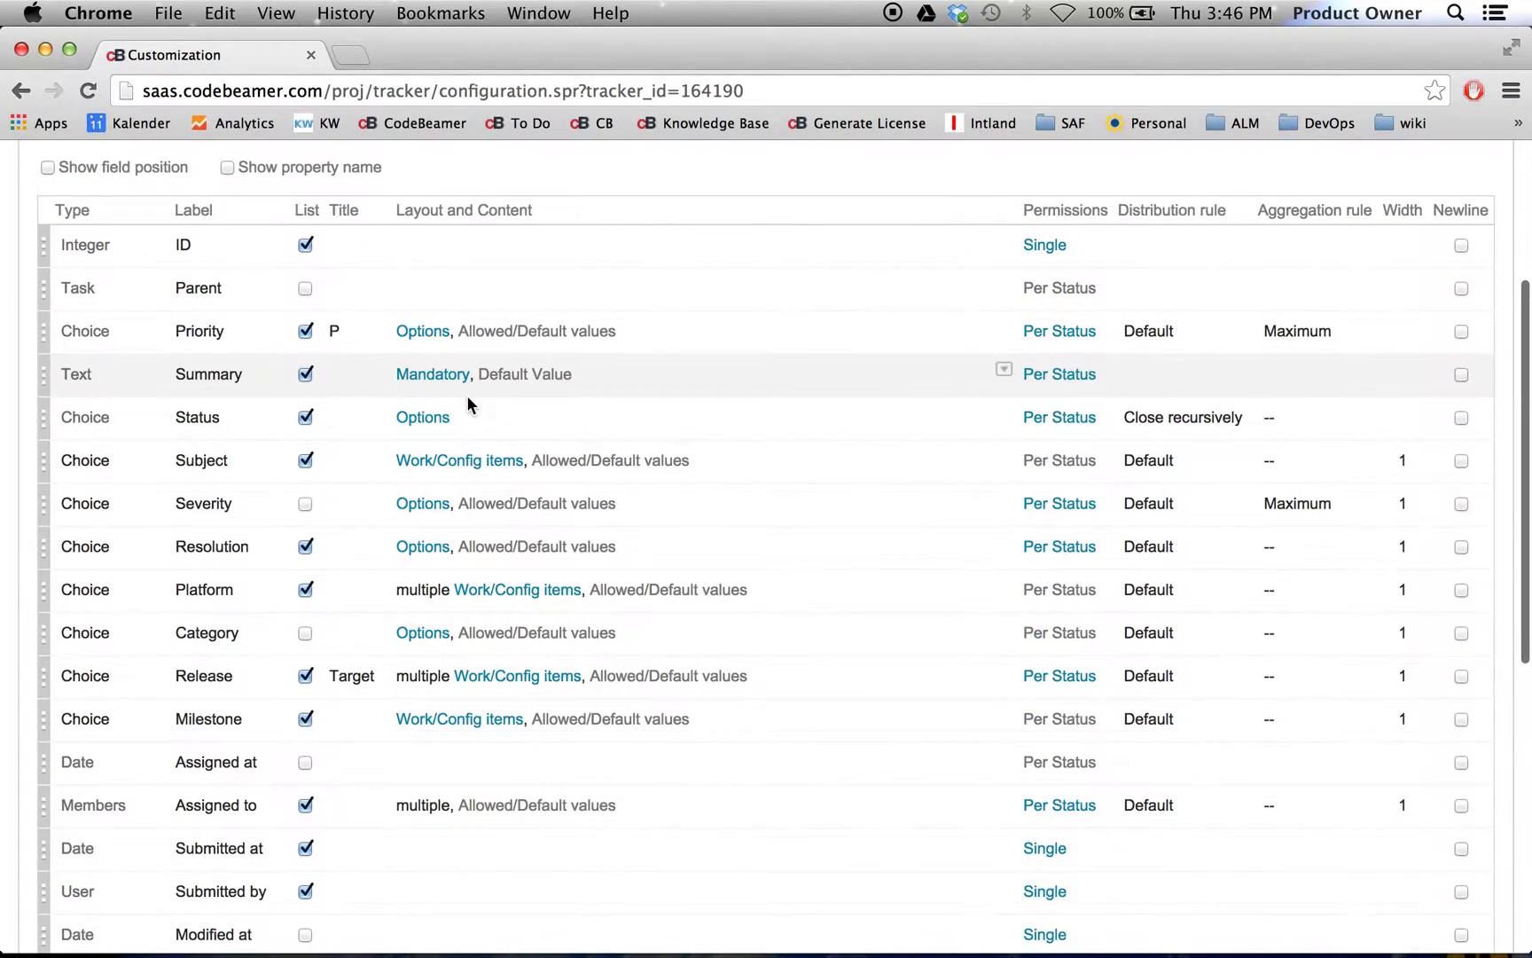
pyautogui.scroll(-5, 467, 405)
pyautogui.scroll(-5, 467, 404)
pyautogui.scroll(-5, 466, 405)
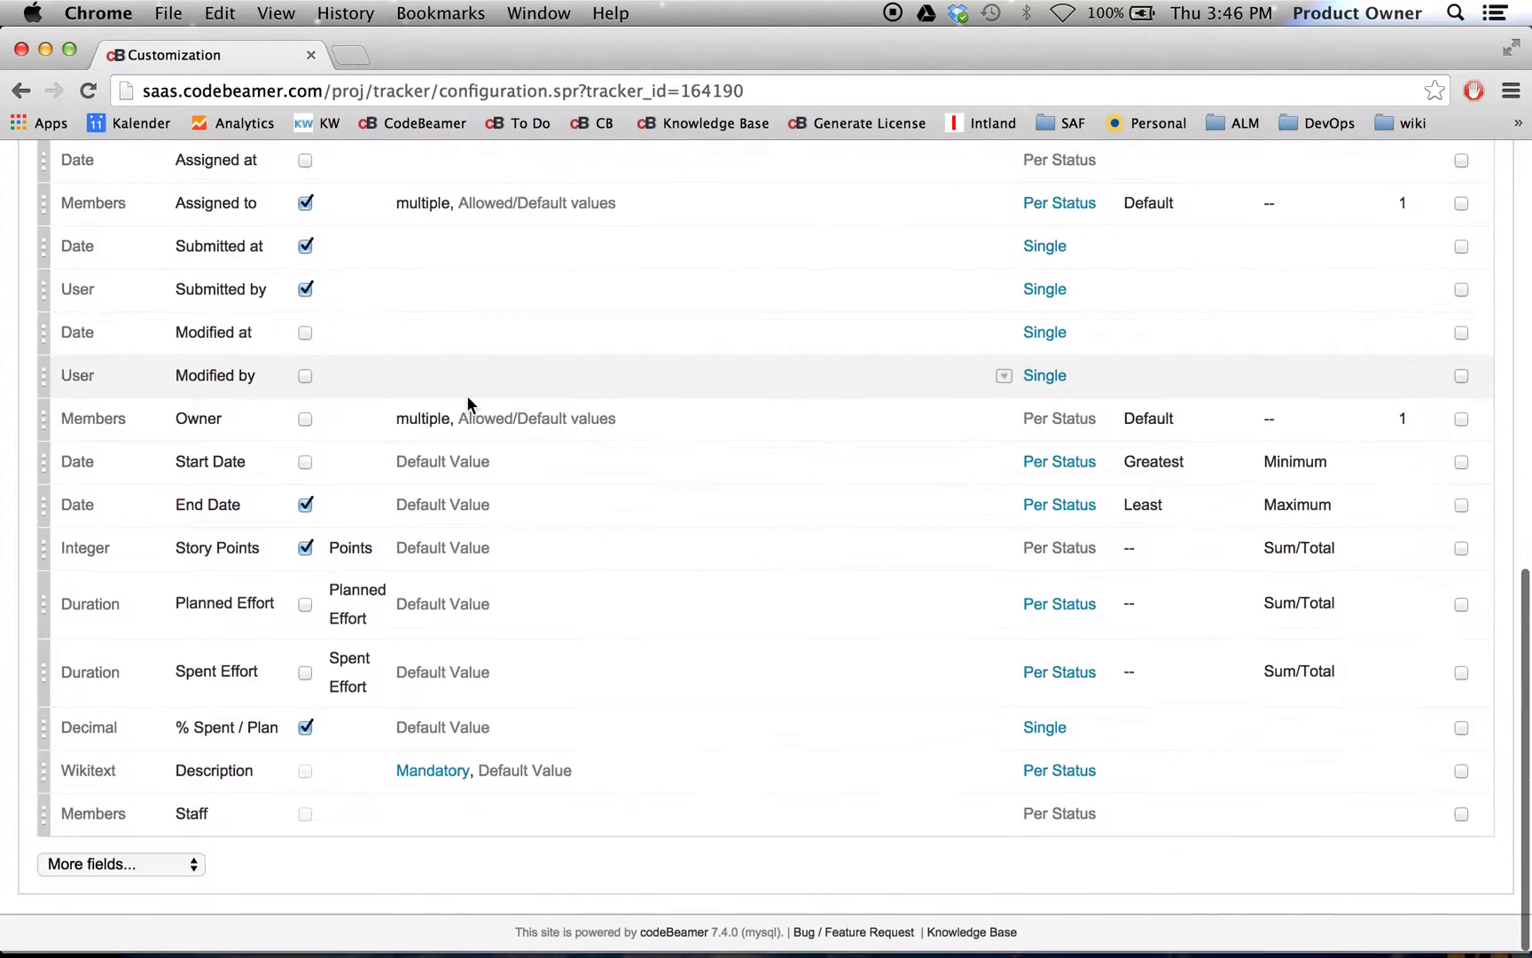
pyautogui.click(194, 863)
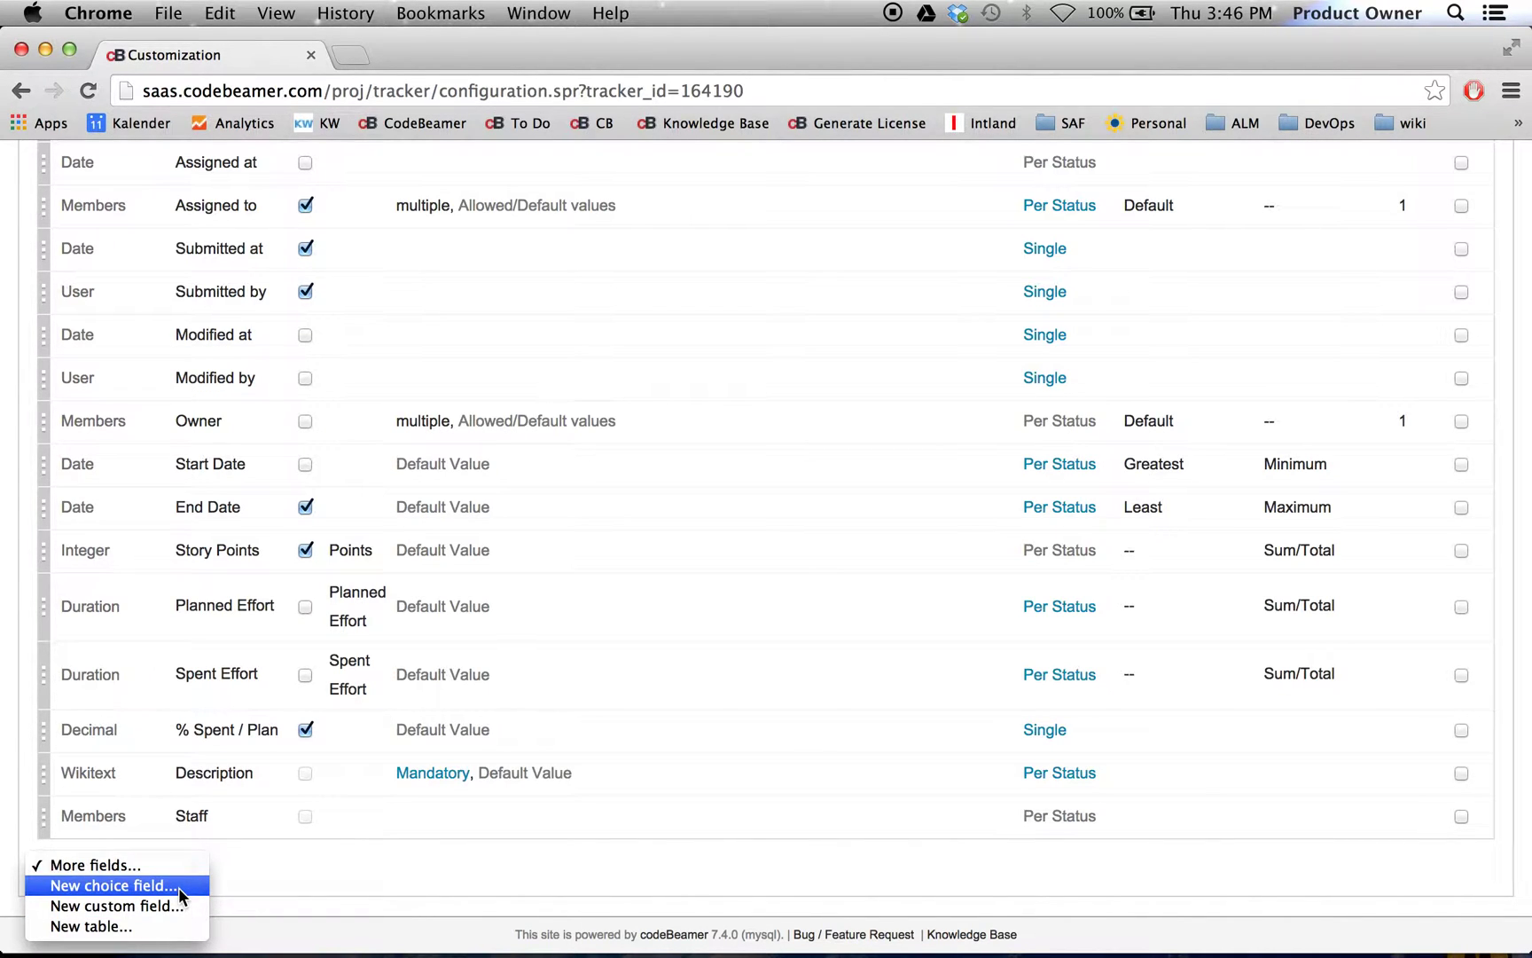
pyautogui.click(179, 888)
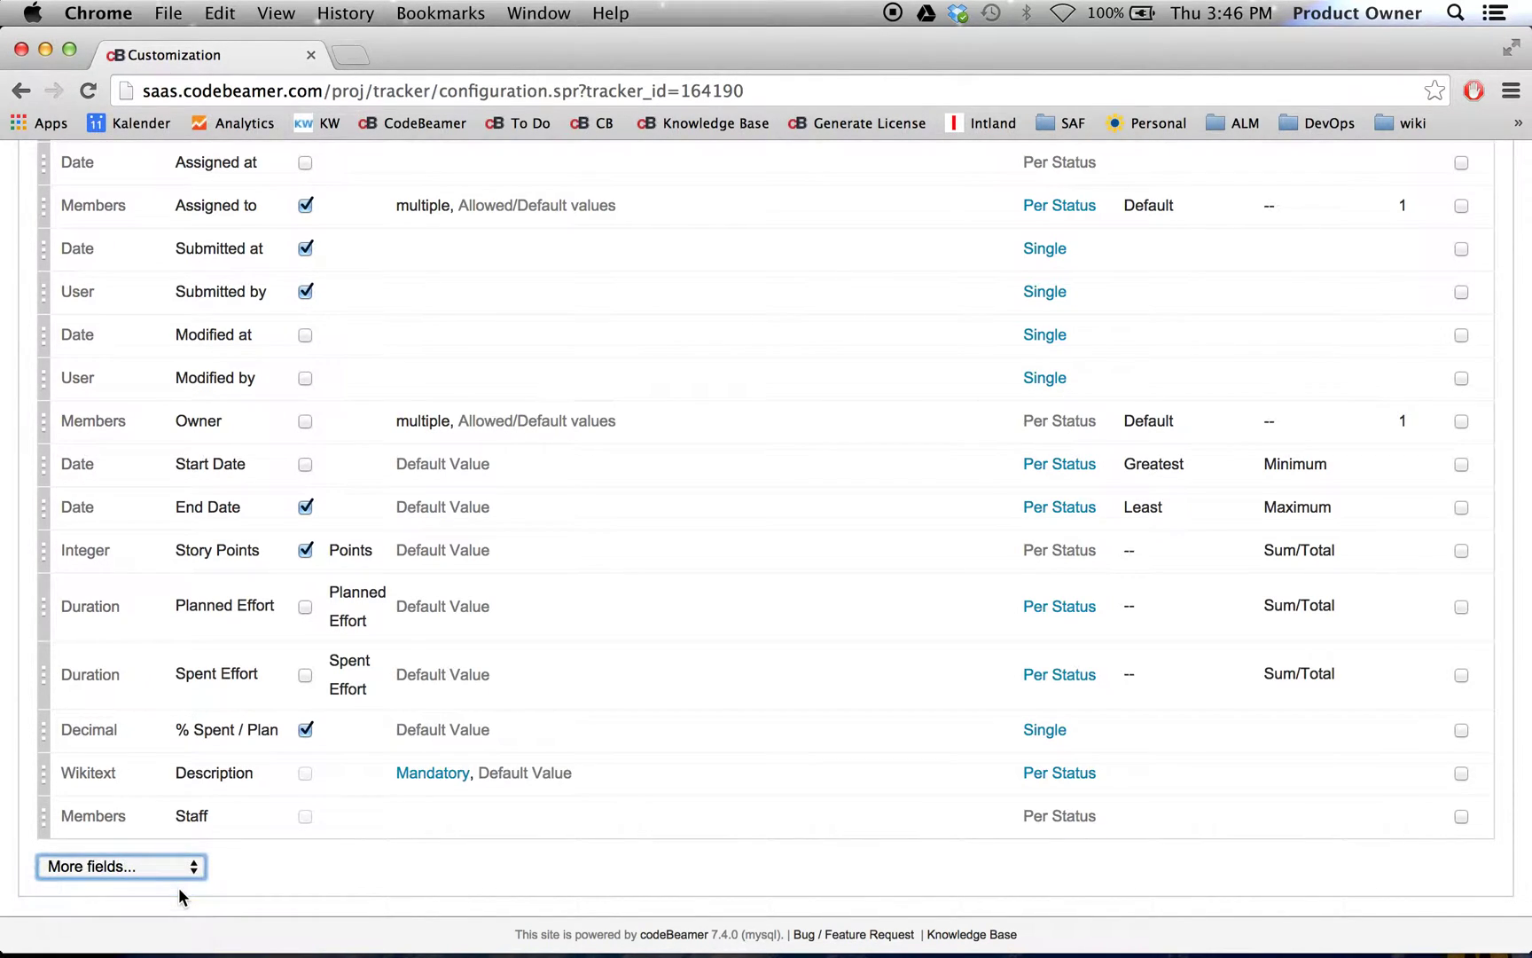
# - Create choice field 'Risk Levels', mandatory in New, Suspended, In progress, Partly completed and Completed
pyautogui.click(557, 458)
pyautogui.write('Risk Lev')
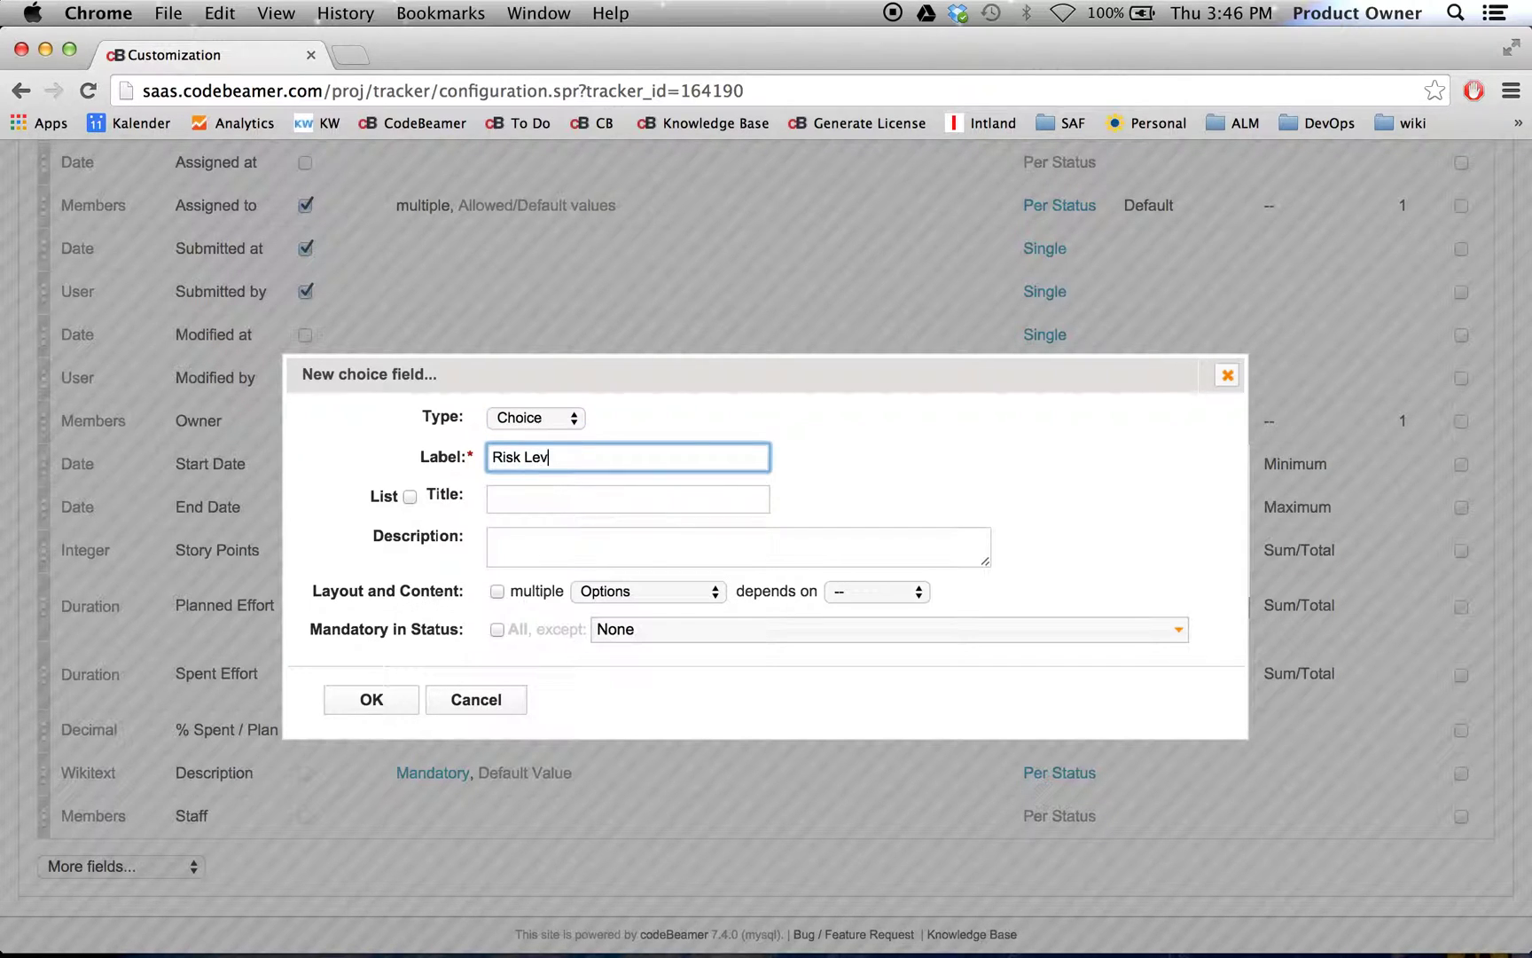
pyautogui.write('erls')
pyautogui.click(614, 631)
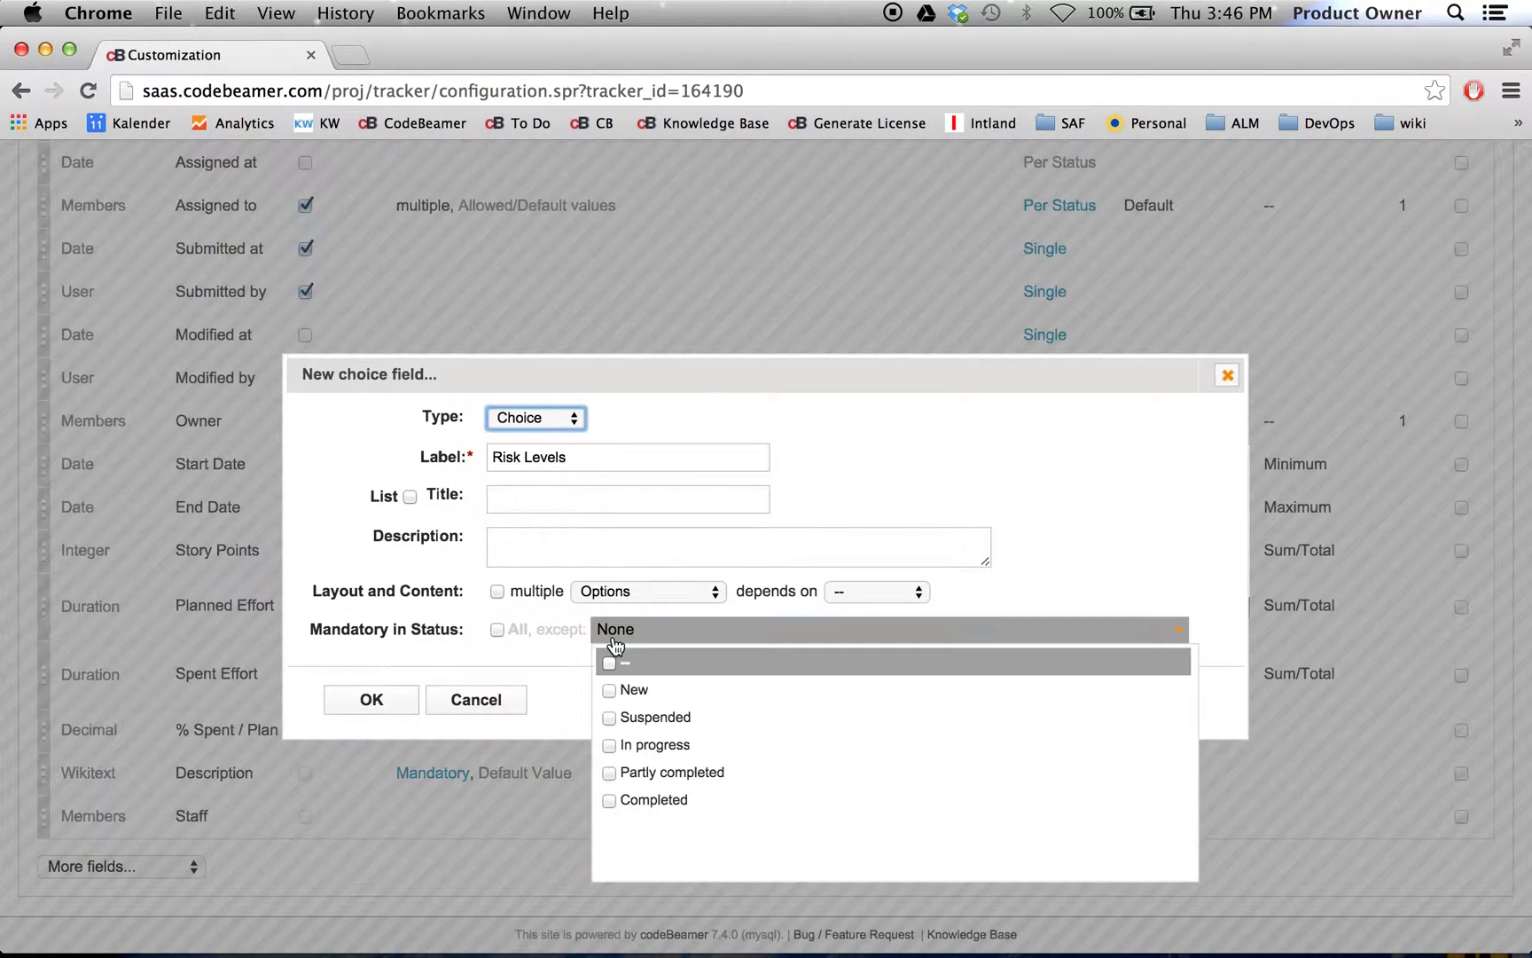
pyautogui.click(610, 690)
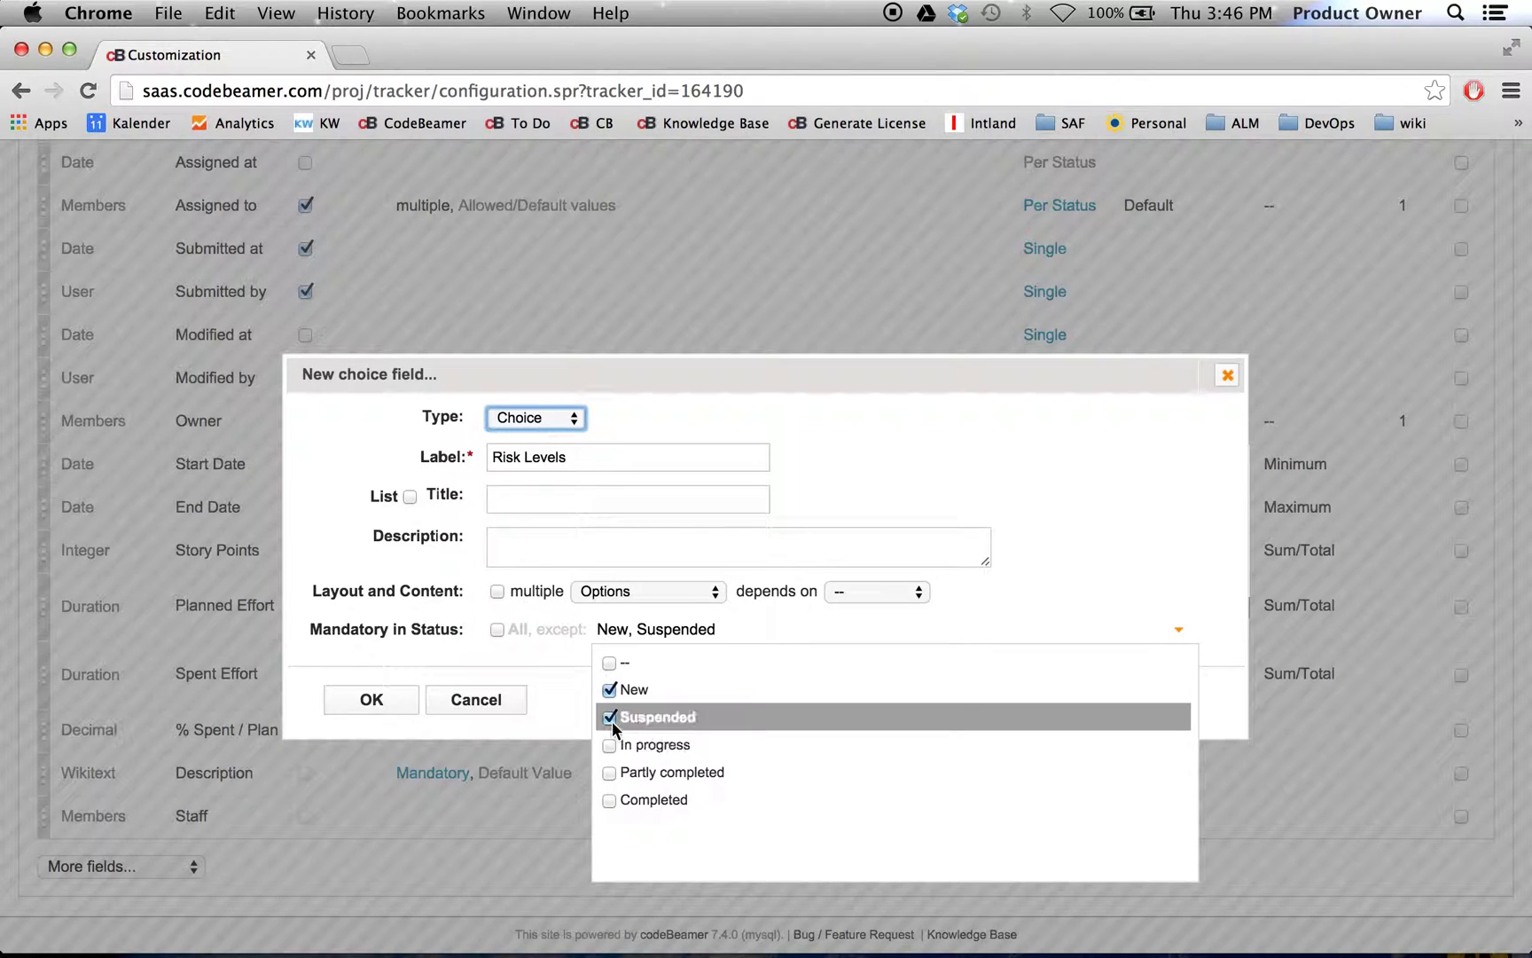
pyautogui.click(610, 745)
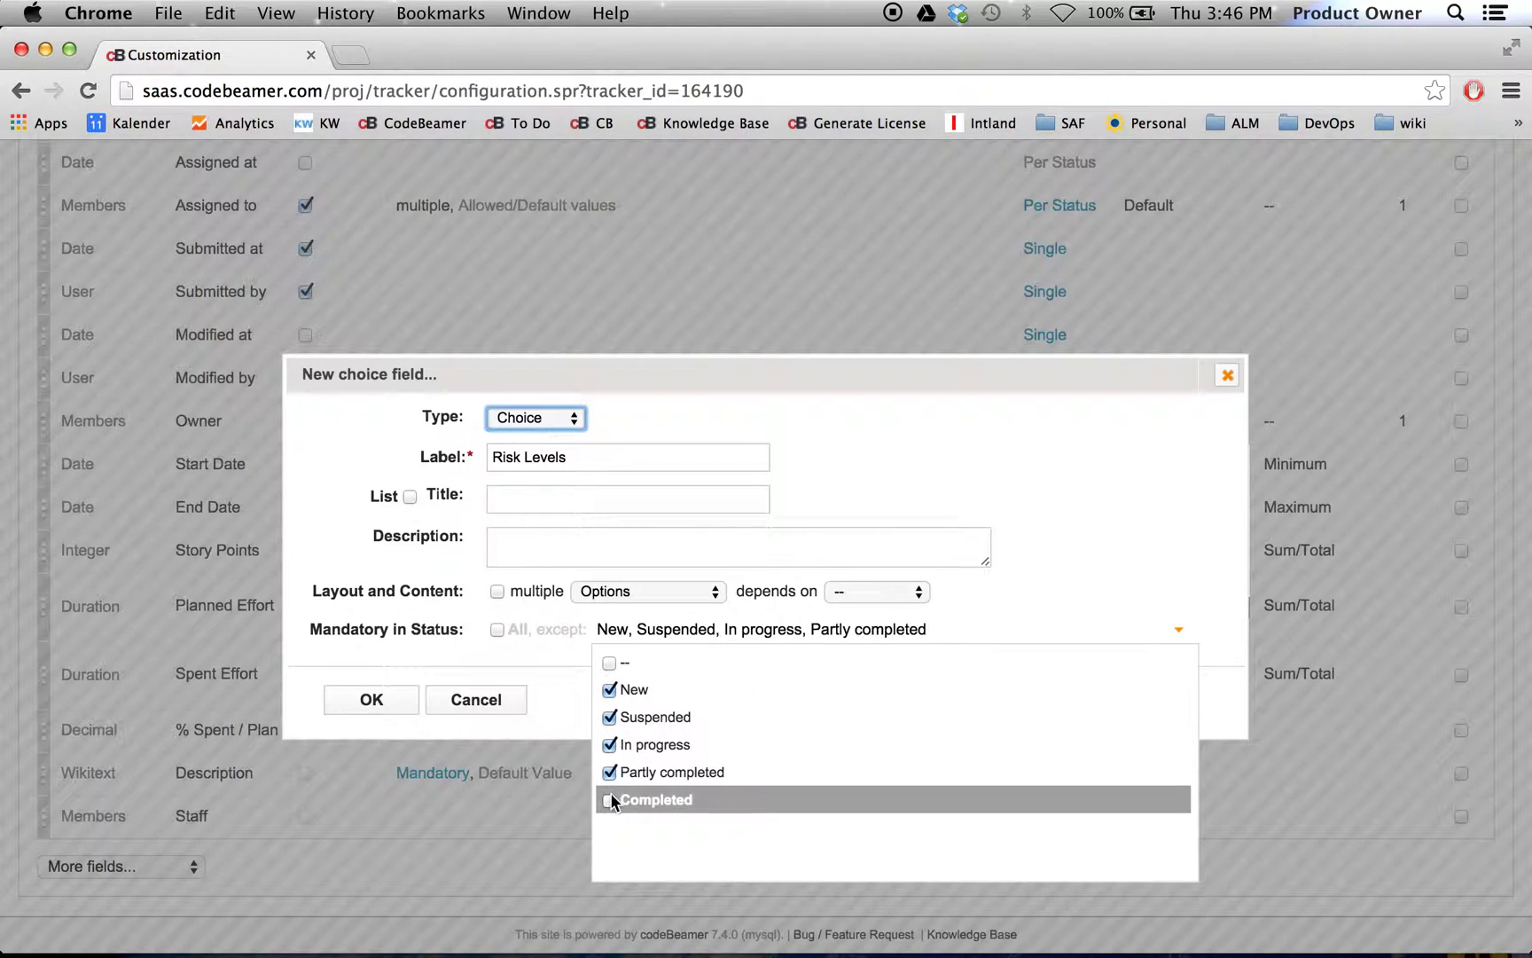
pyautogui.click(609, 800)
pyautogui.click(371, 699)
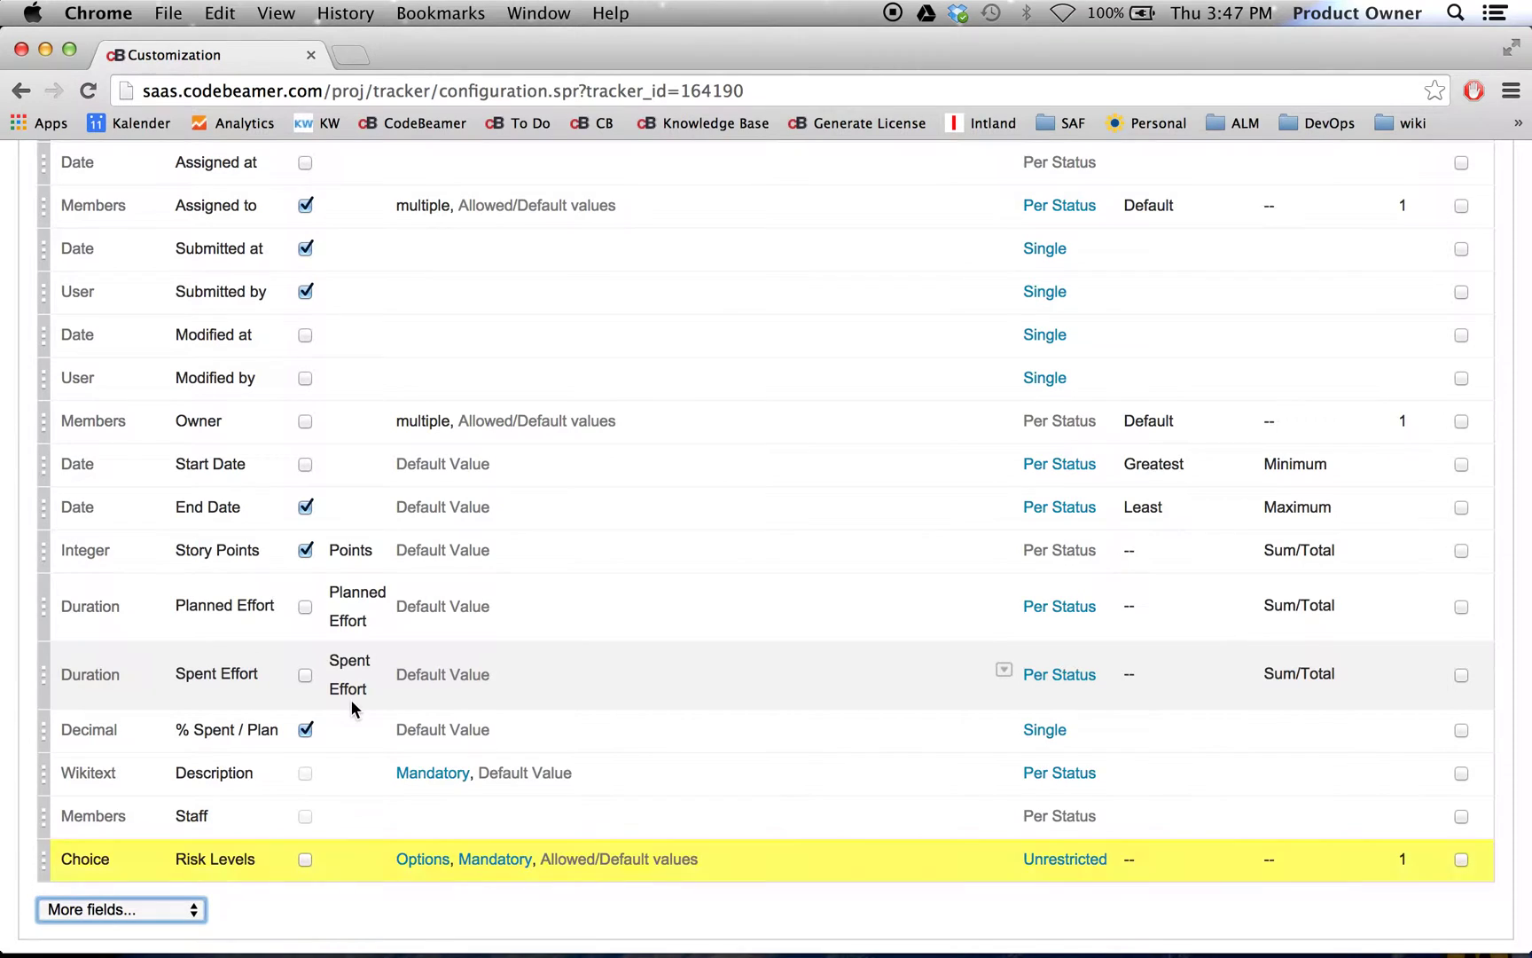
# - Add option A to the Risk Levels option list
pyautogui.click(422, 858)
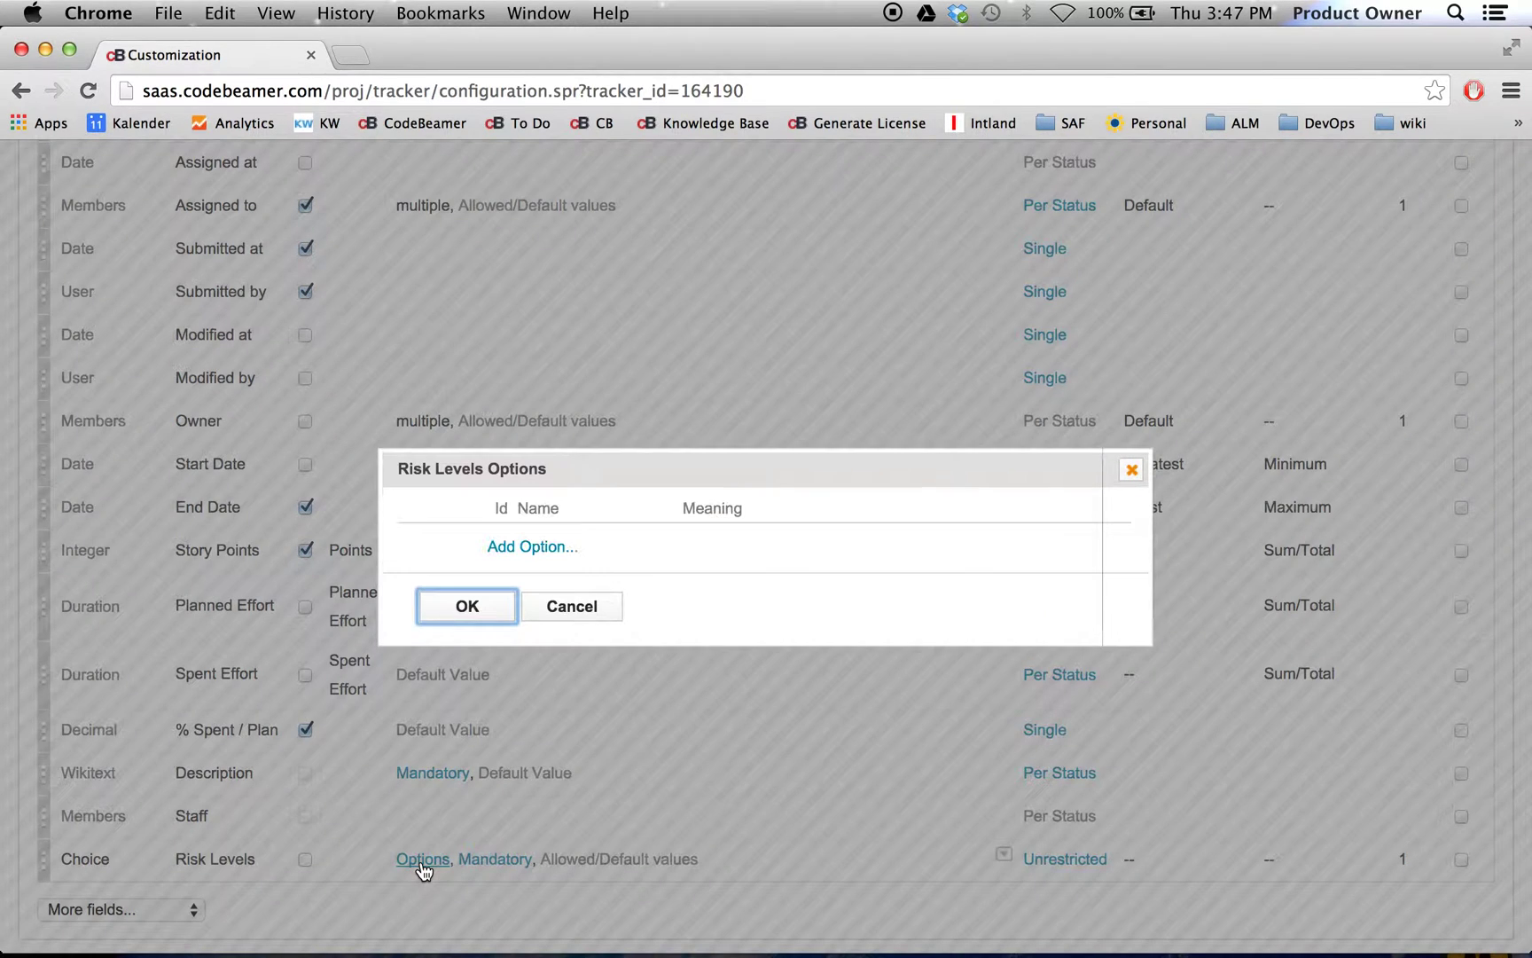
pyautogui.click(527, 546)
pyautogui.click(474, 504)
pyautogui.write('A')
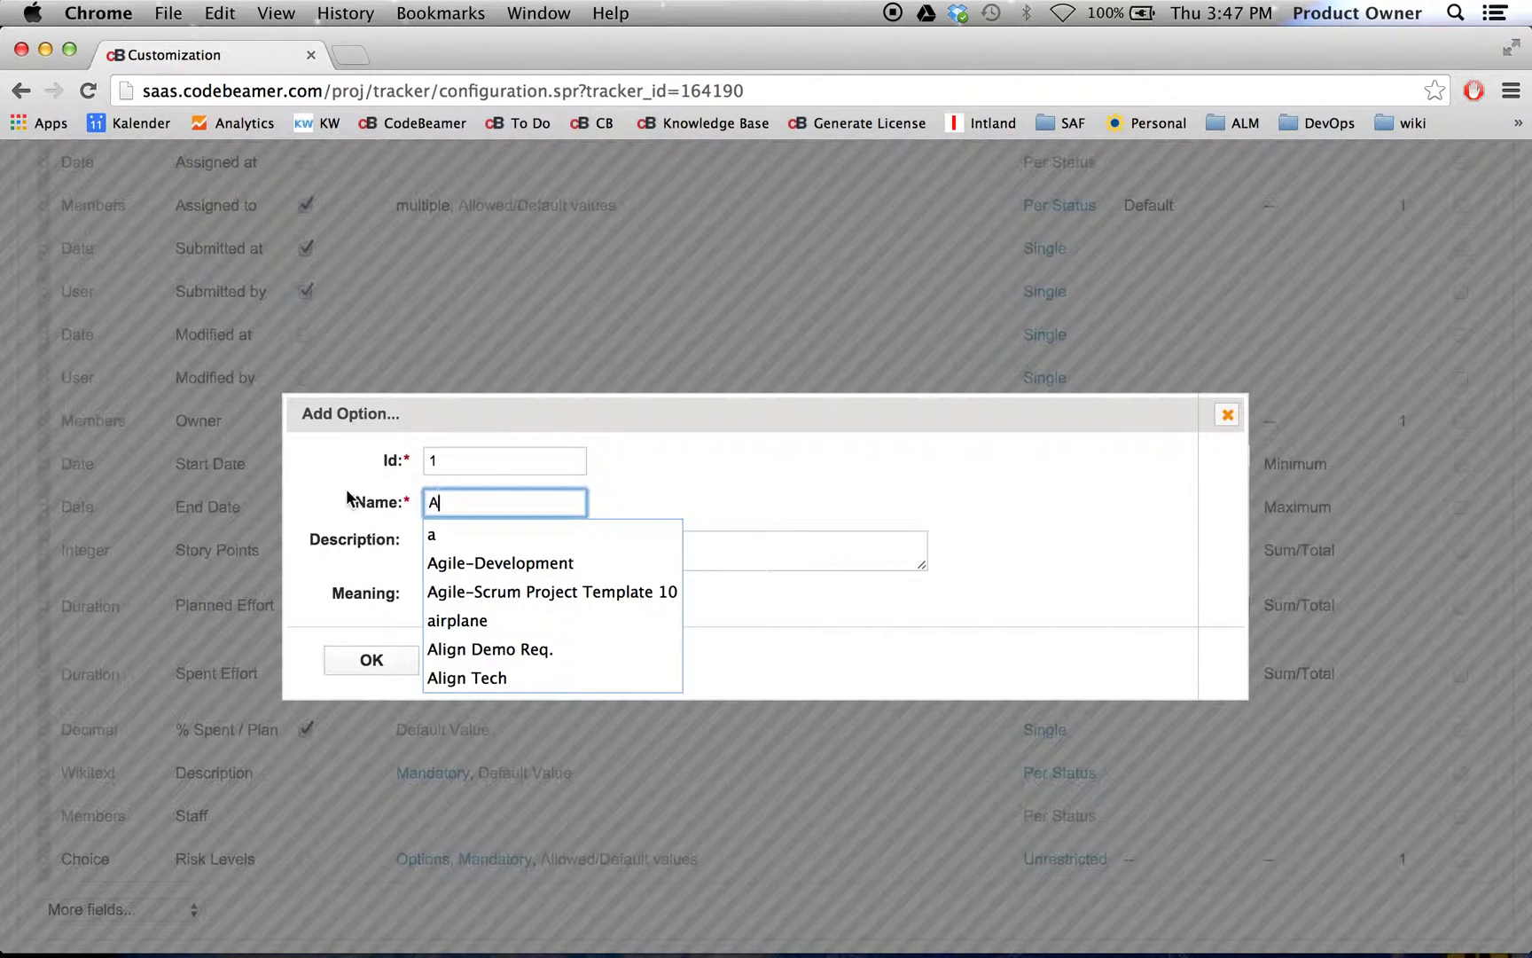
pyautogui.click(354, 502)
pyautogui.click(371, 660)
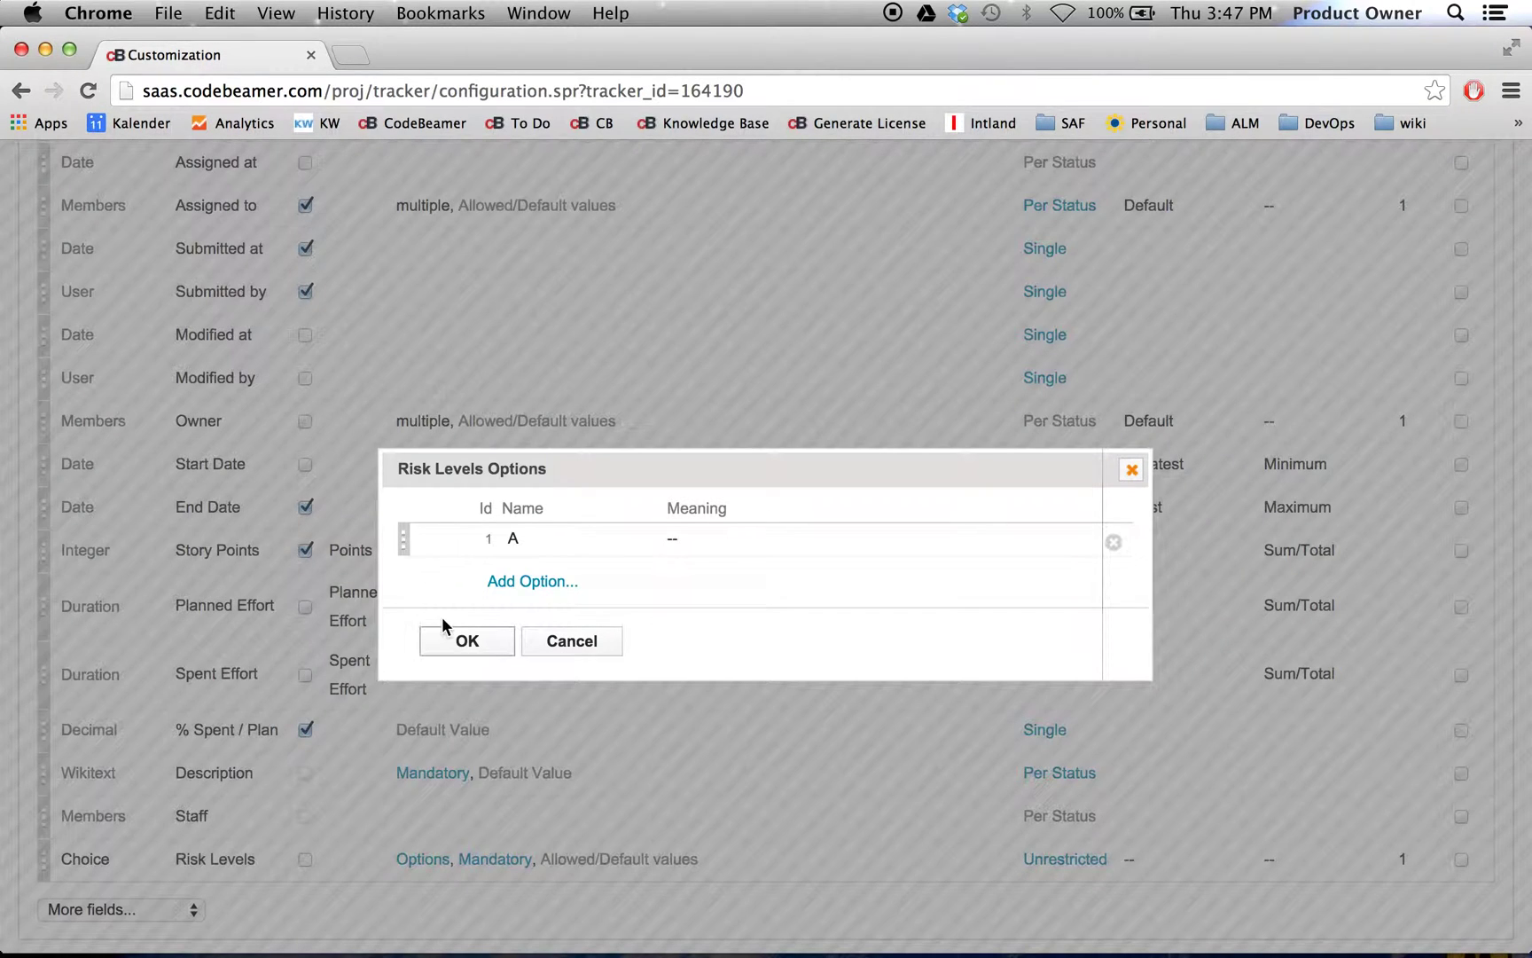
# - Add option B to Risk Levels
pyautogui.click(504, 584)
pyautogui.click(469, 501)
pyautogui.write('B')
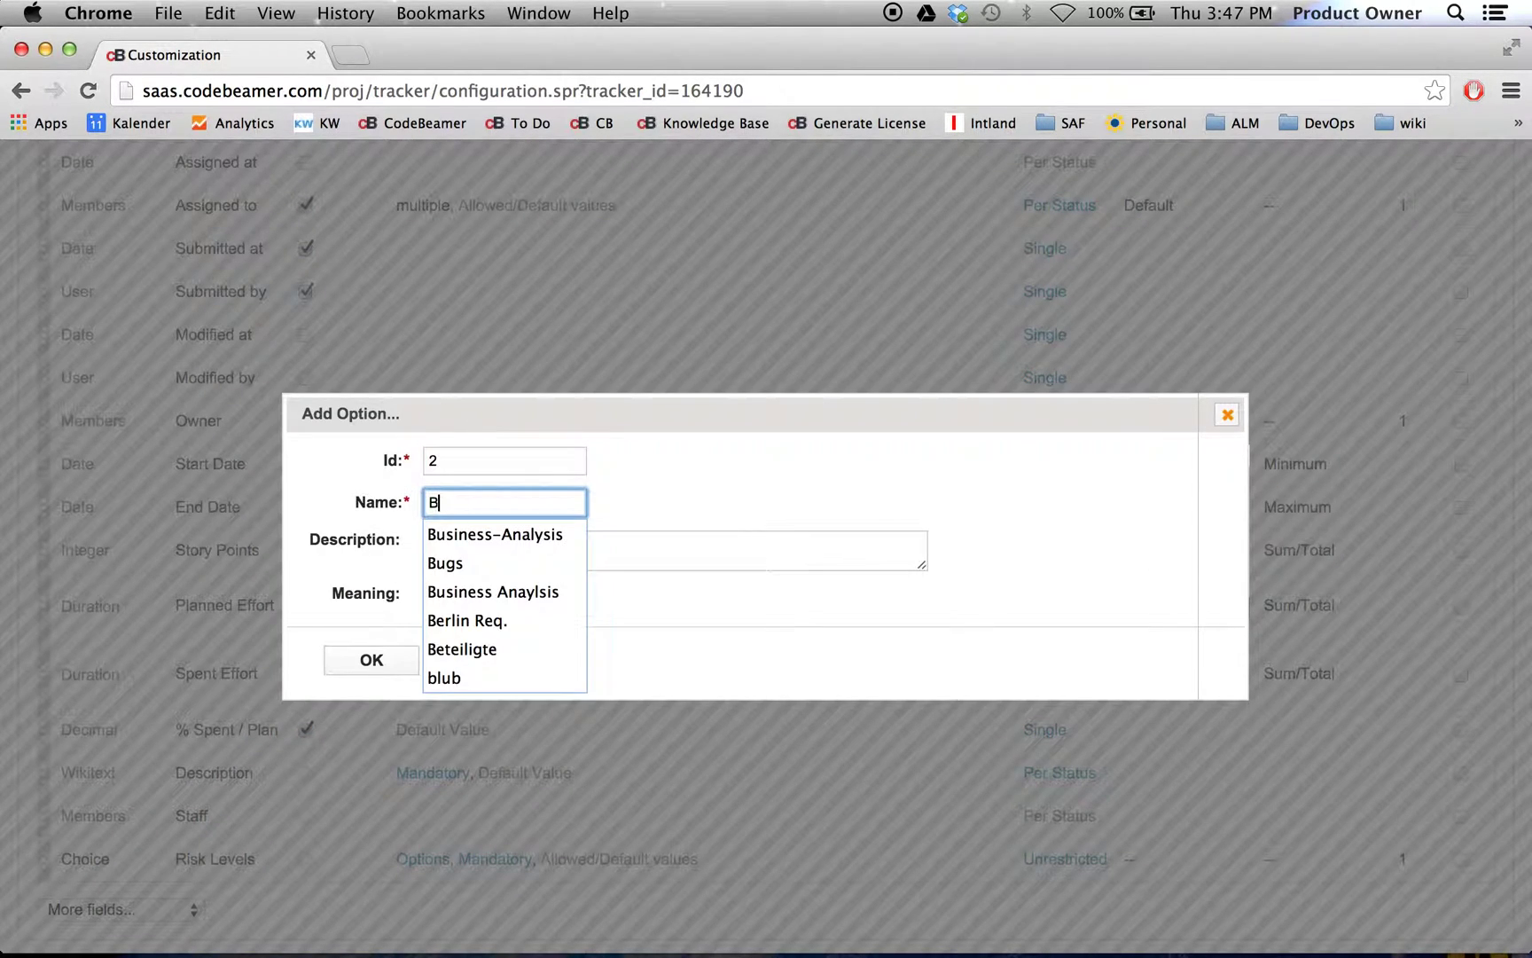
pyautogui.click(329, 479)
pyautogui.click(372, 659)
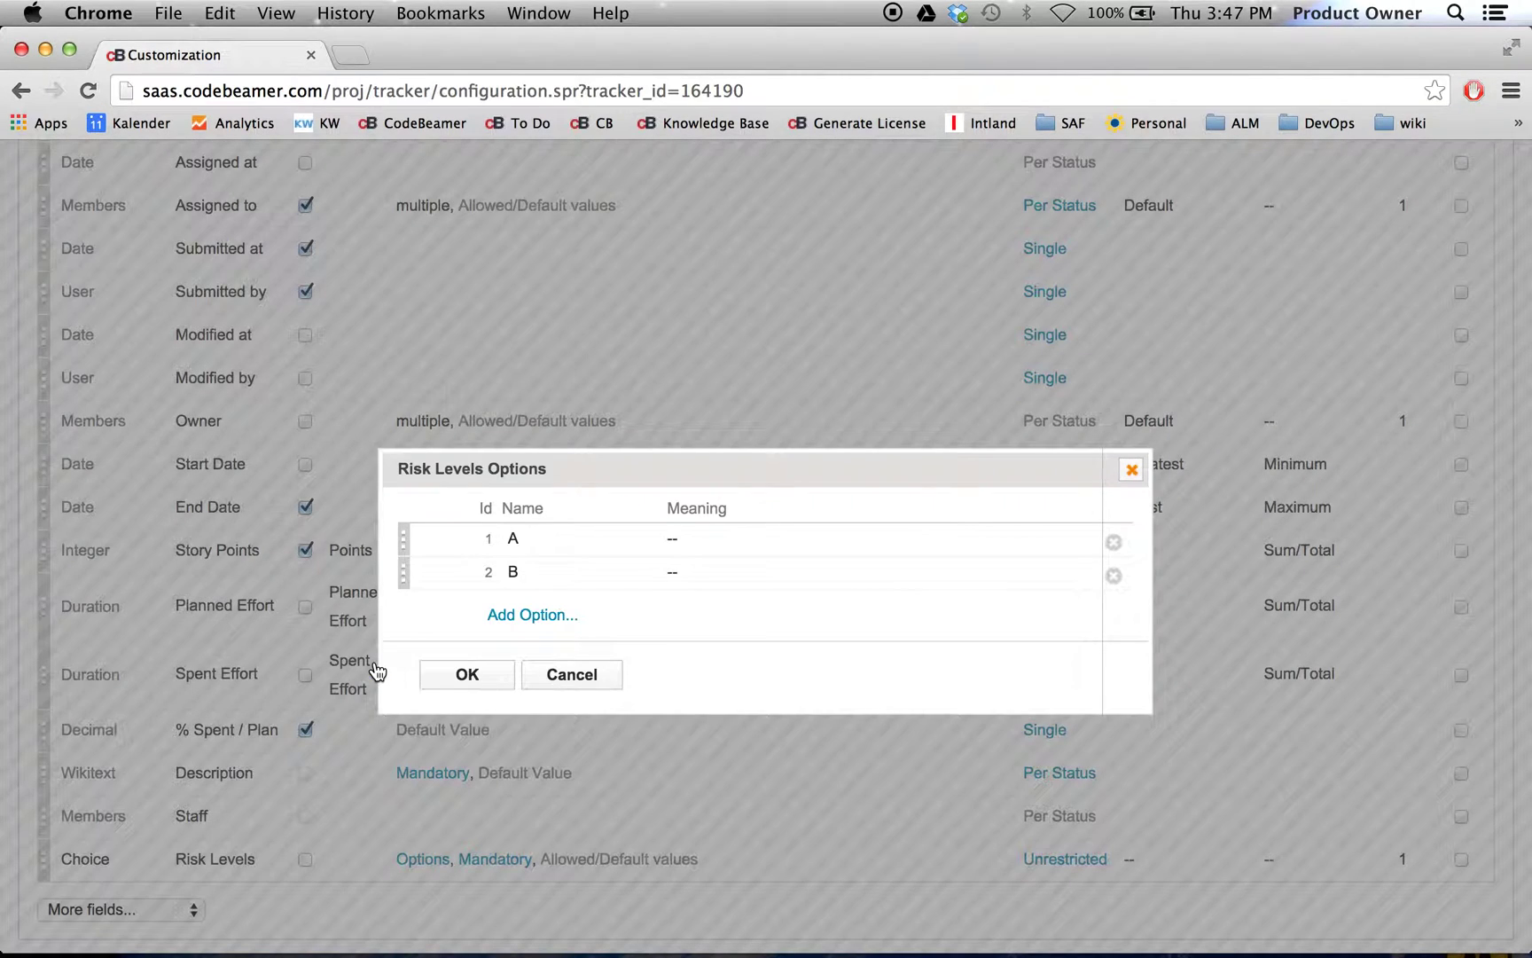
# - Add option C and accept the A, B, C option list
pyautogui.click(504, 615)
pyautogui.click(458, 509)
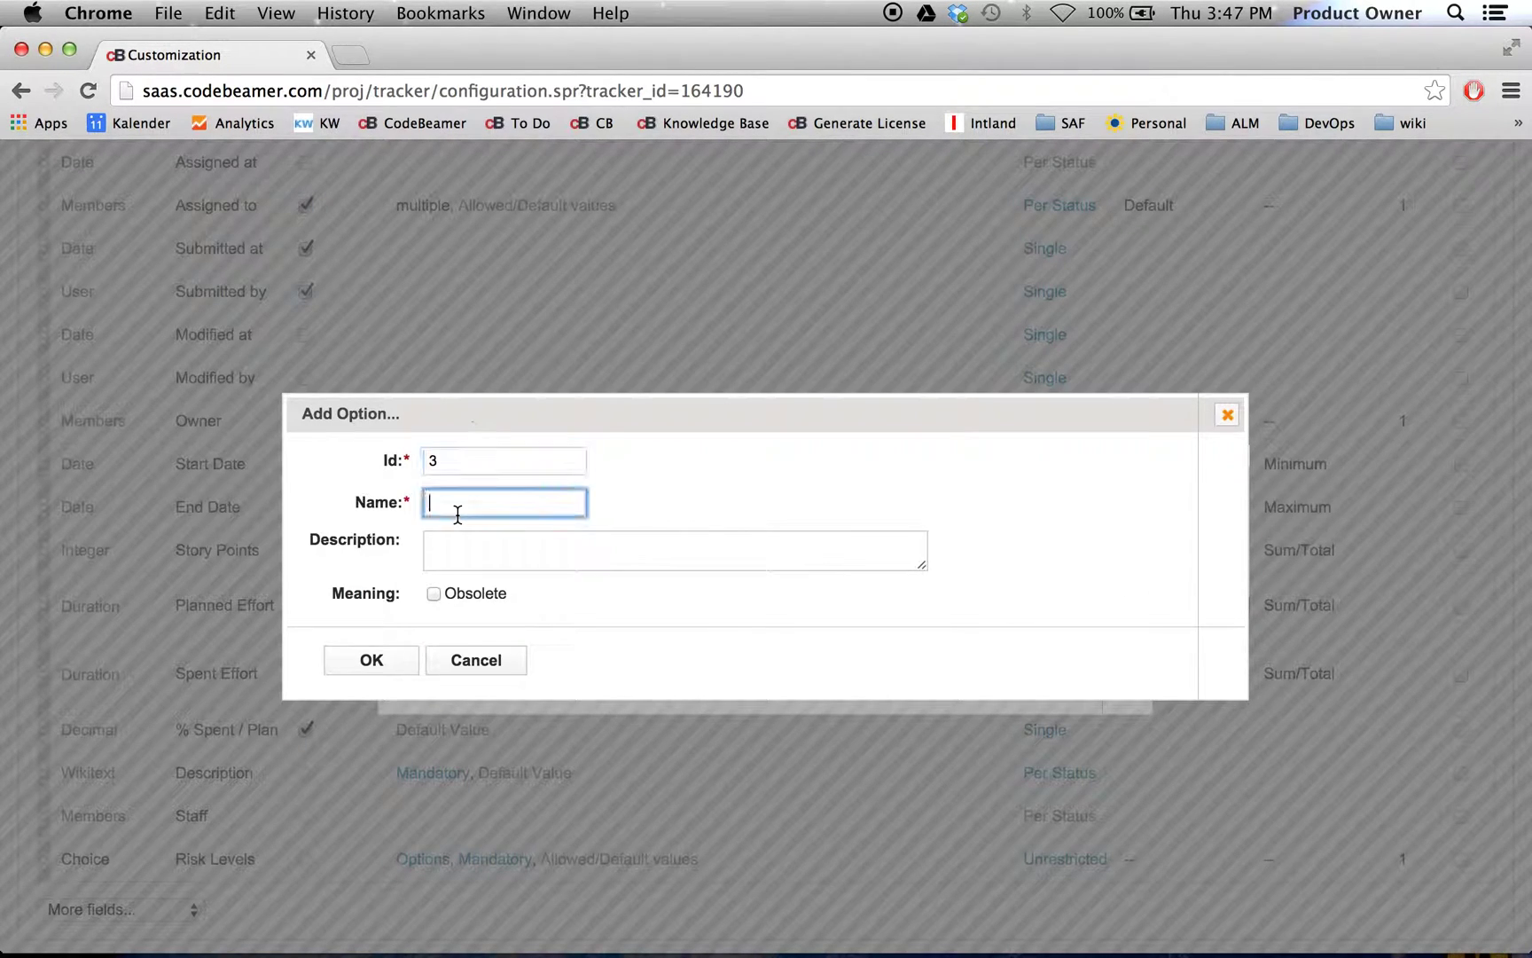
pyautogui.write('C')
pyautogui.click(344, 469)
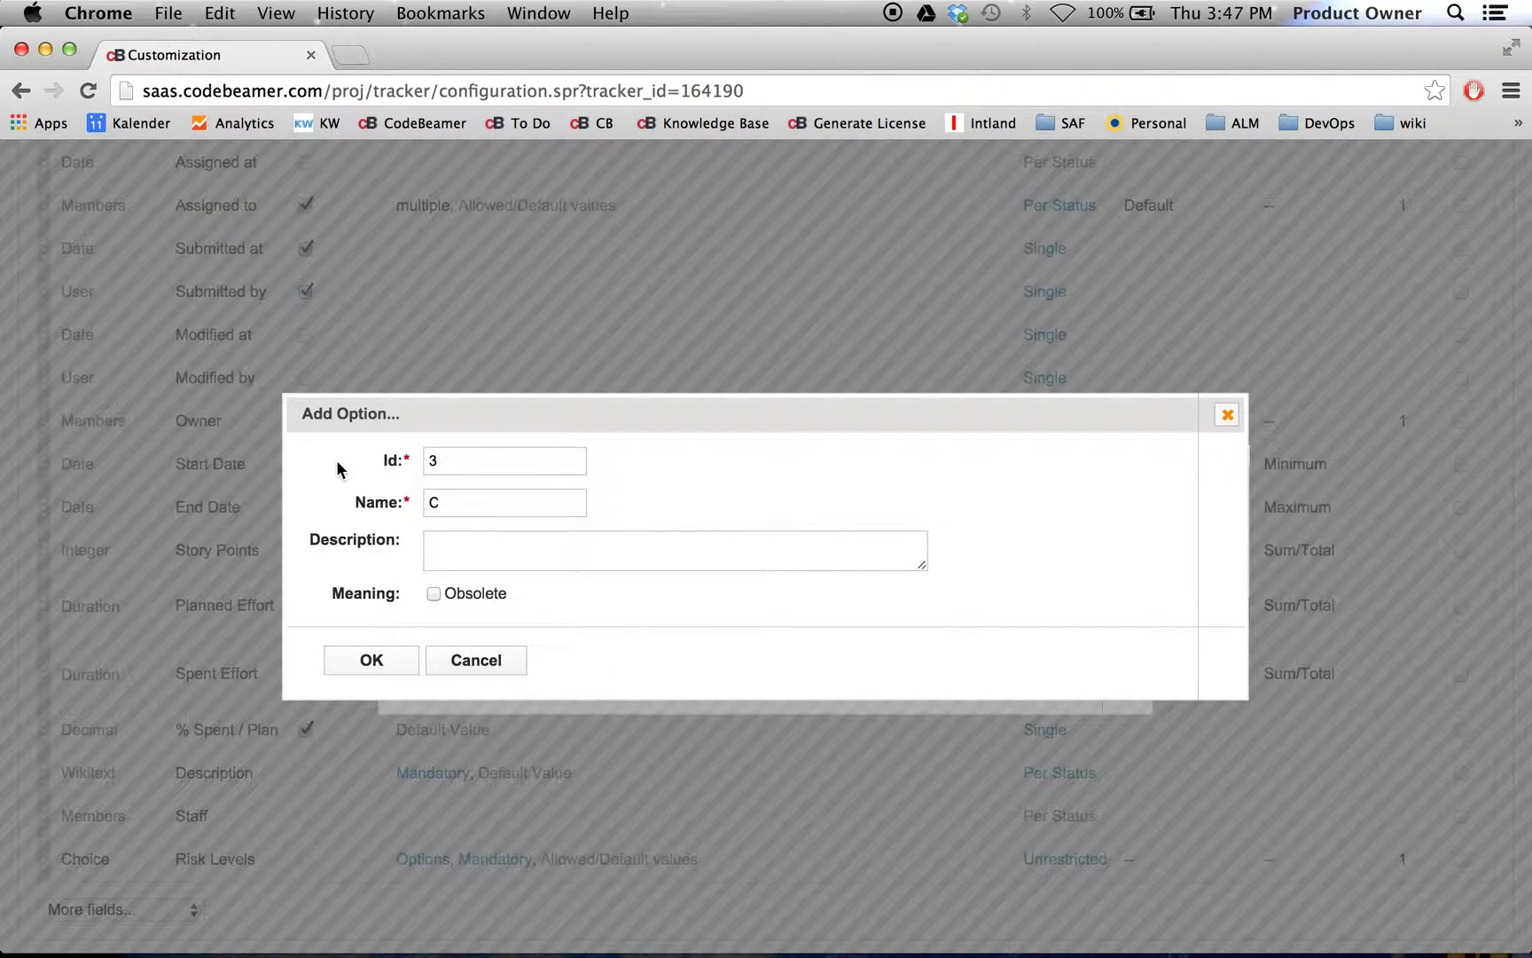
pyautogui.click(371, 660)
pyautogui.click(469, 709)
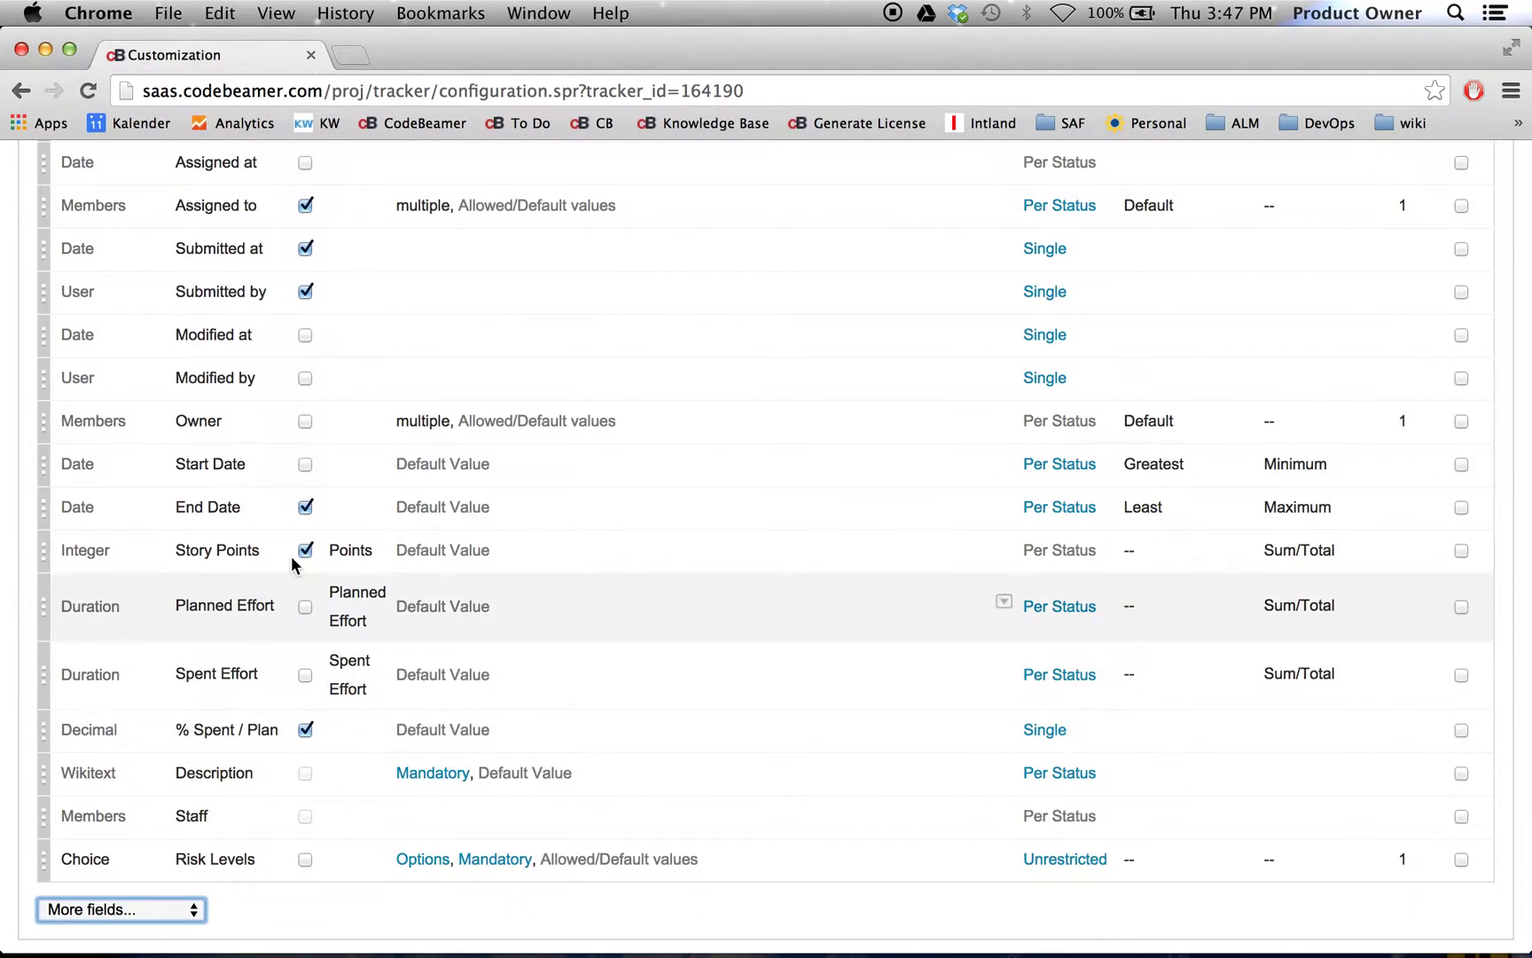
pyautogui.scroll(5, 239, 480)
pyautogui.scroll(5, 240, 480)
pyautogui.scroll(5, 240, 481)
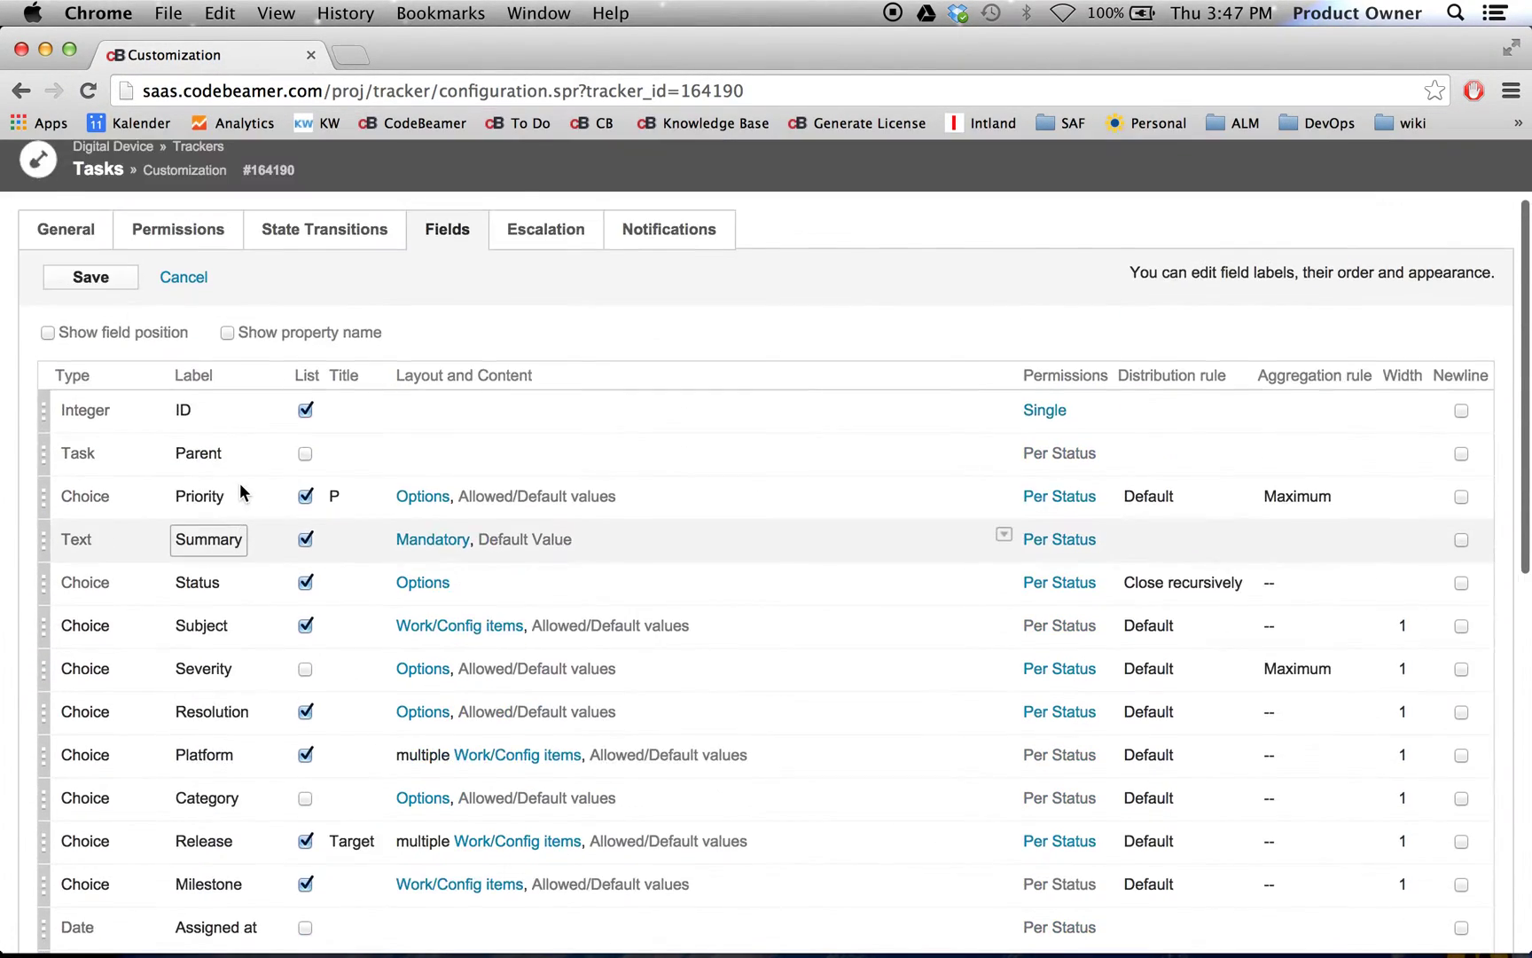
# - Save the tracker fields and open 'Improve Assessibility Feature' for editing
pyautogui.click(92, 373)
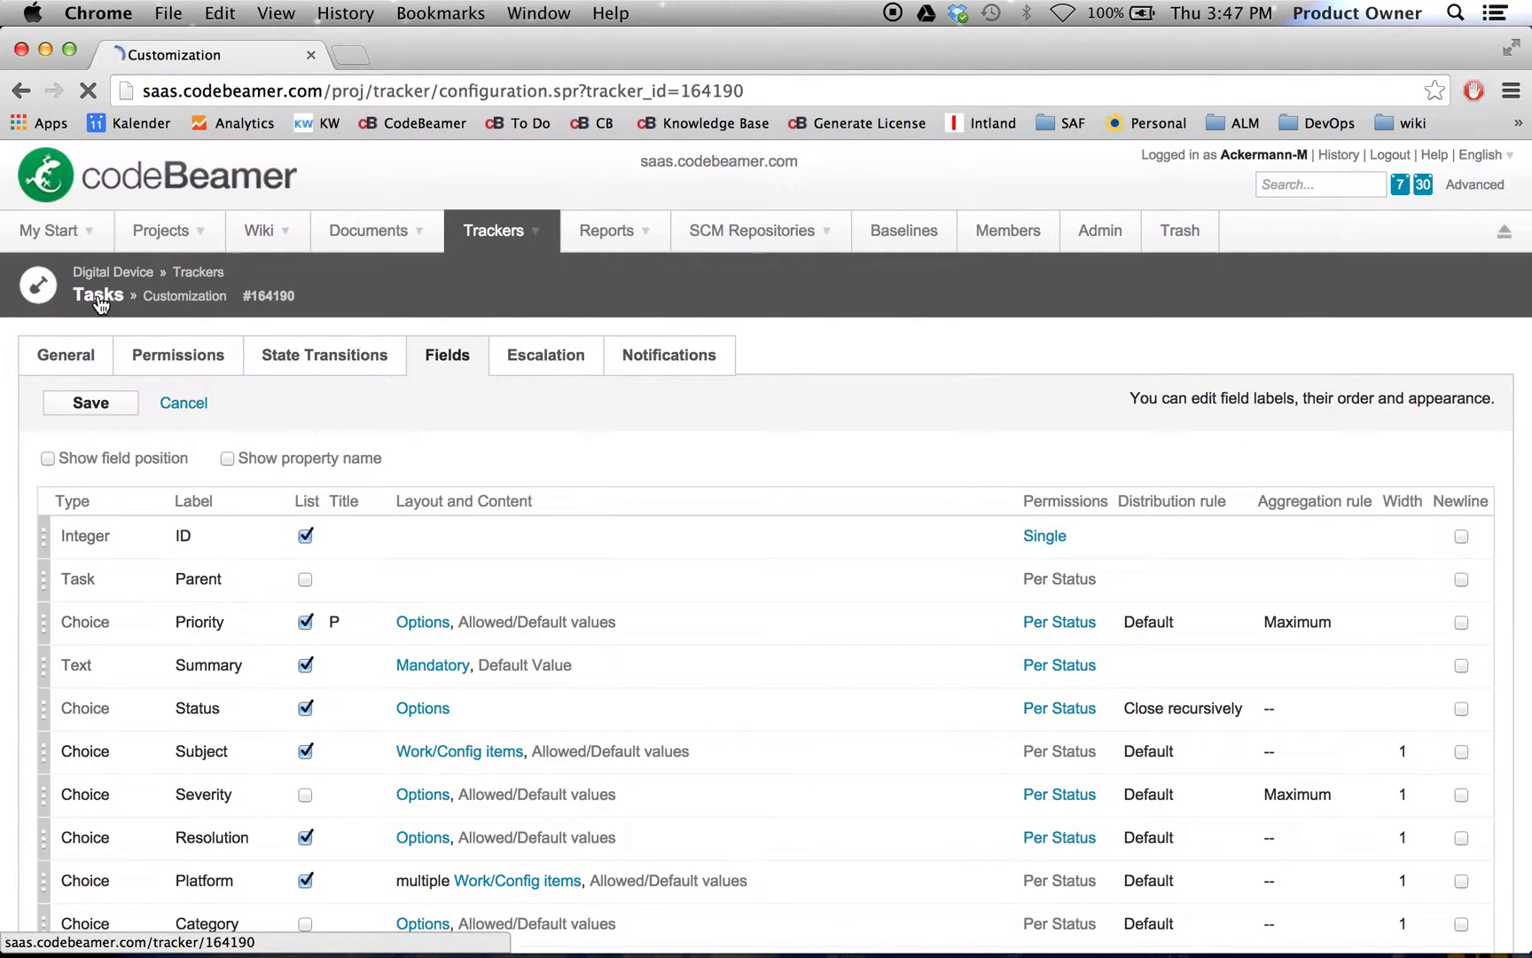
pyautogui.click(97, 296)
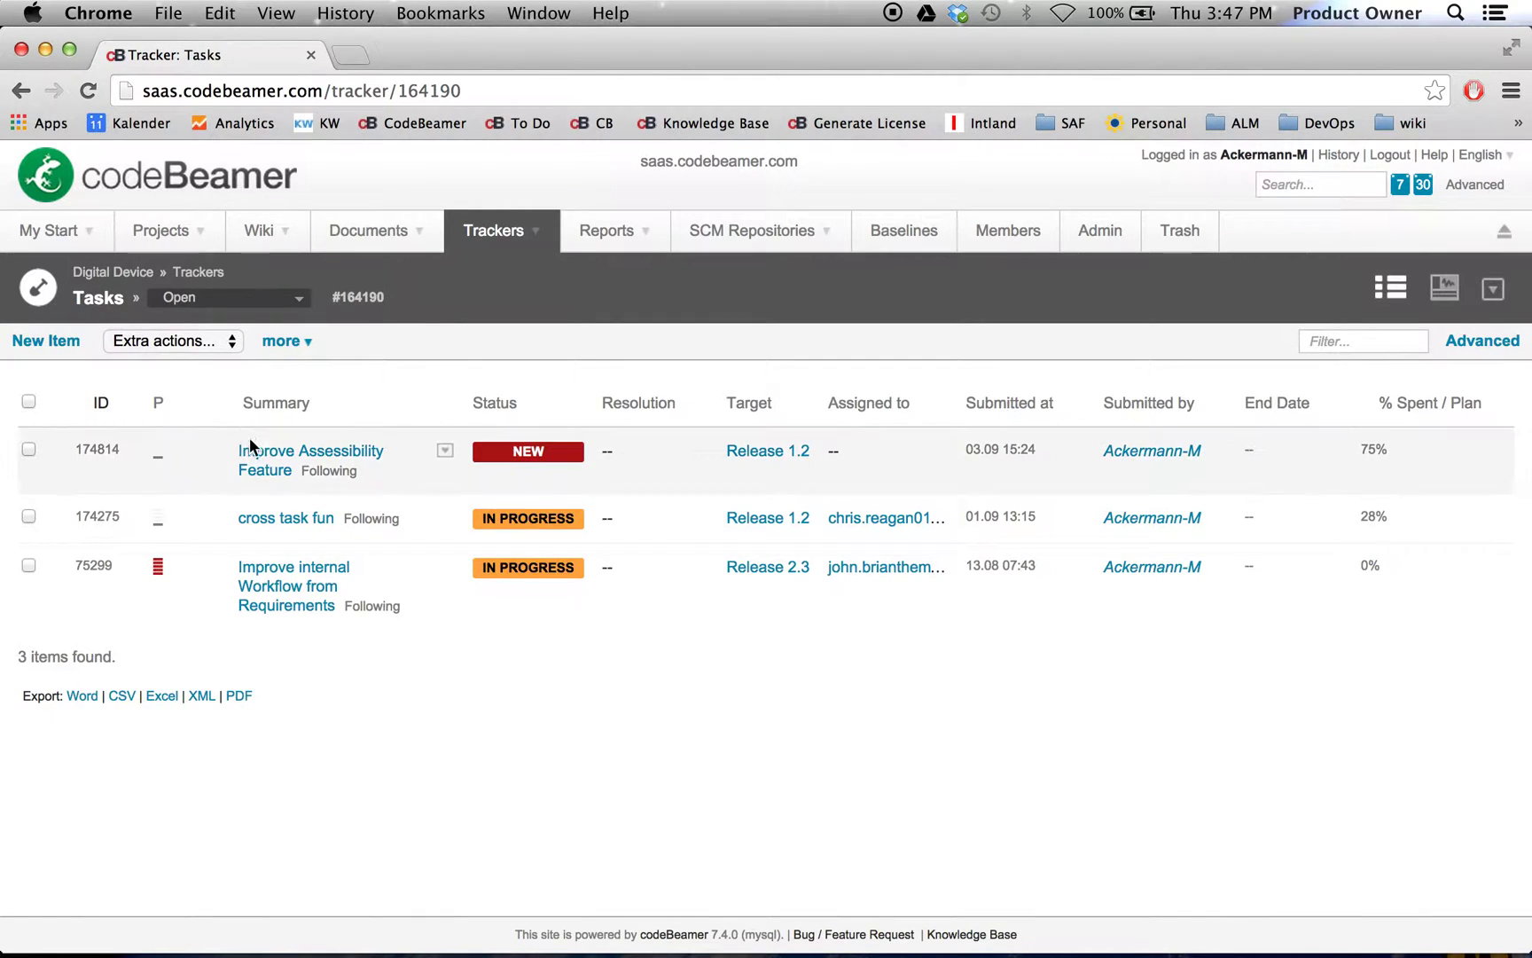
pyautogui.click(320, 458)
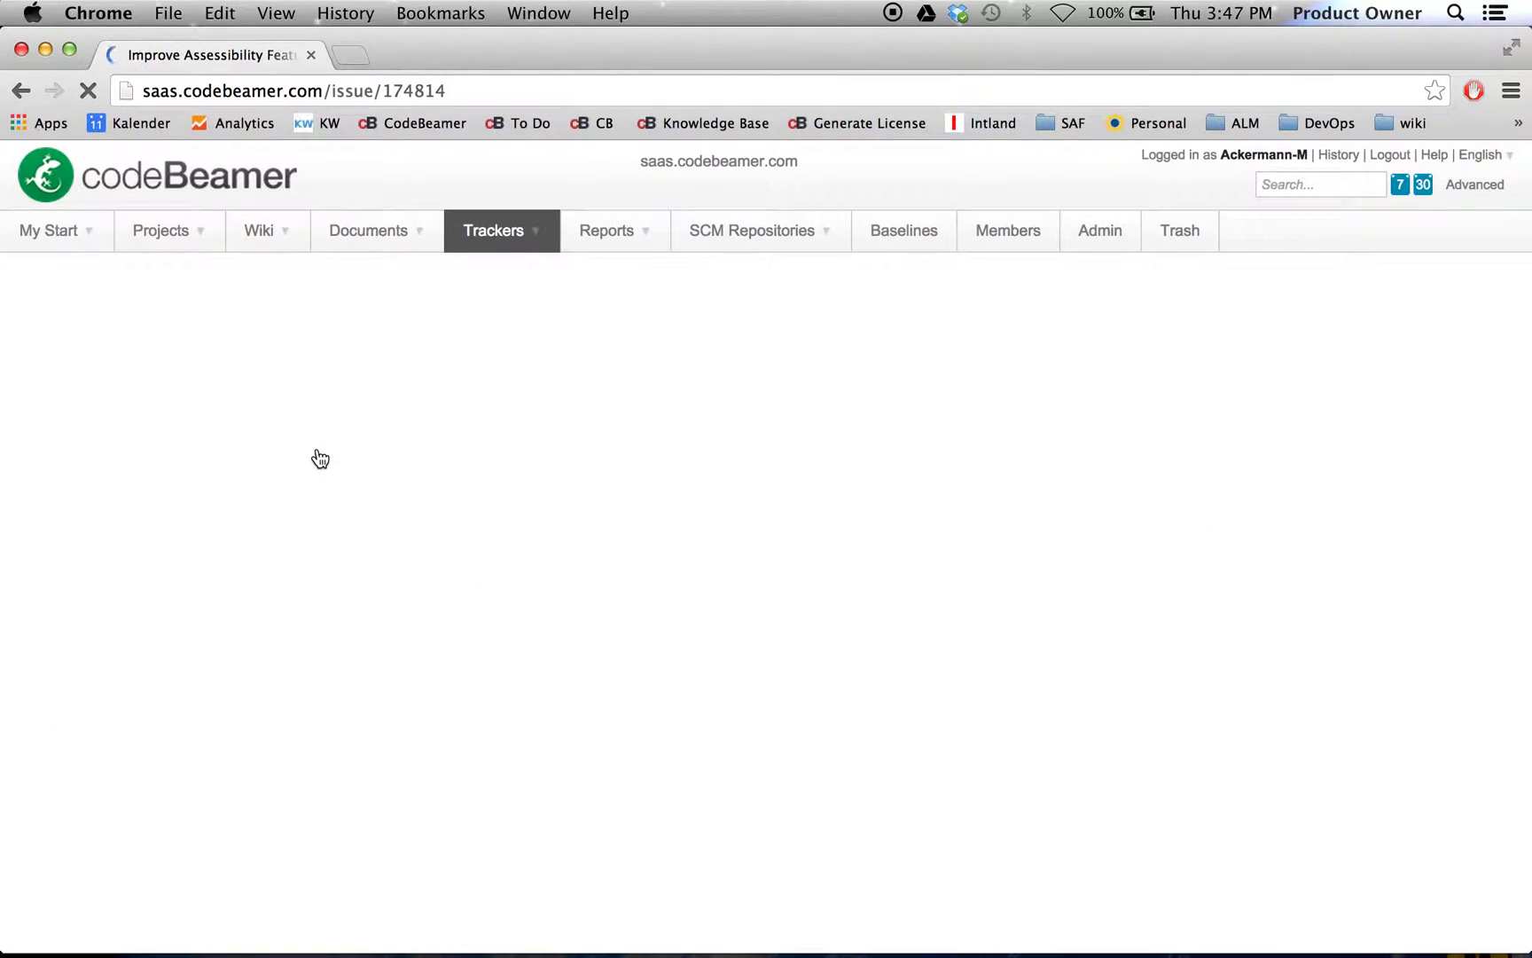
pyautogui.click(26, 337)
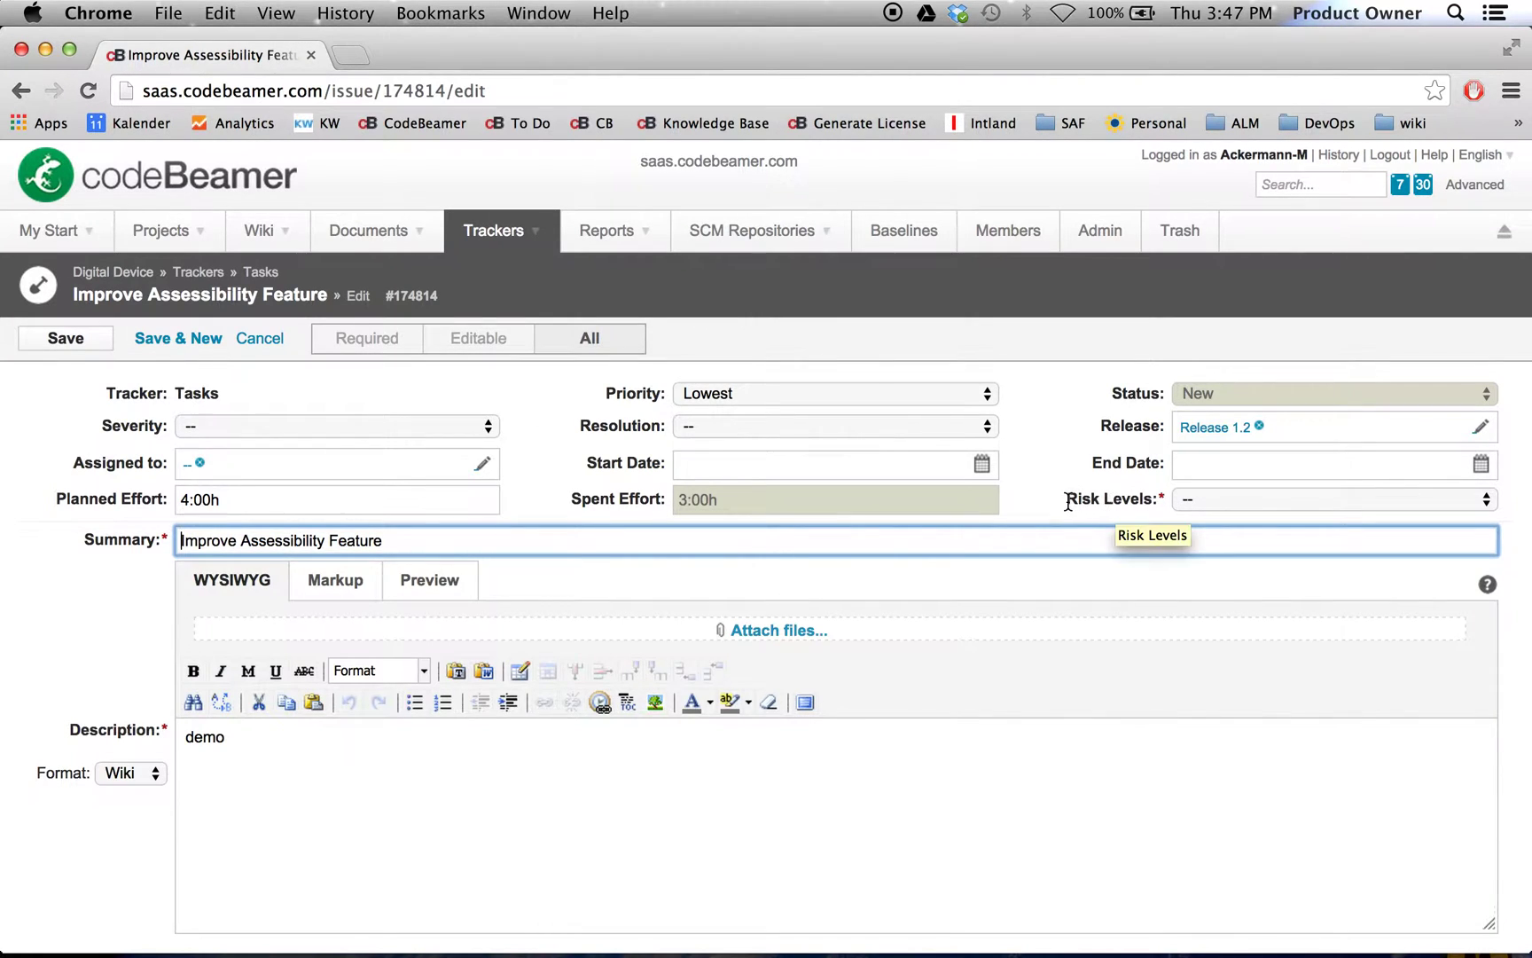
pyautogui.moveTo(1066, 499); pyautogui.dragTo(1125, 500)
pyautogui.click(1215, 499)
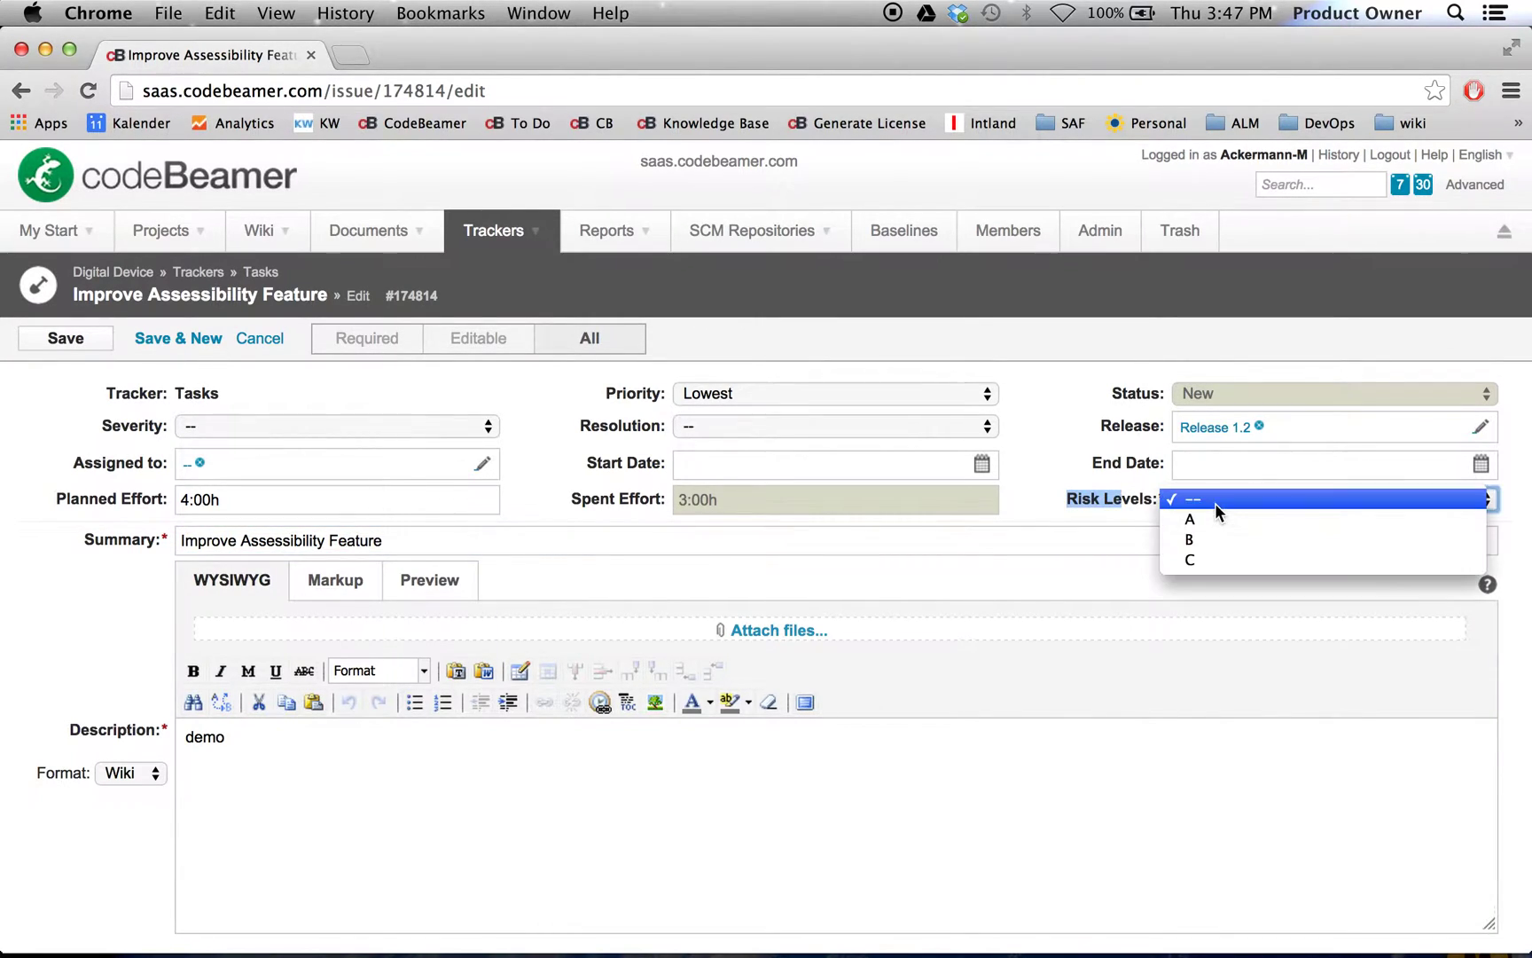
pyautogui.click(1135, 506)
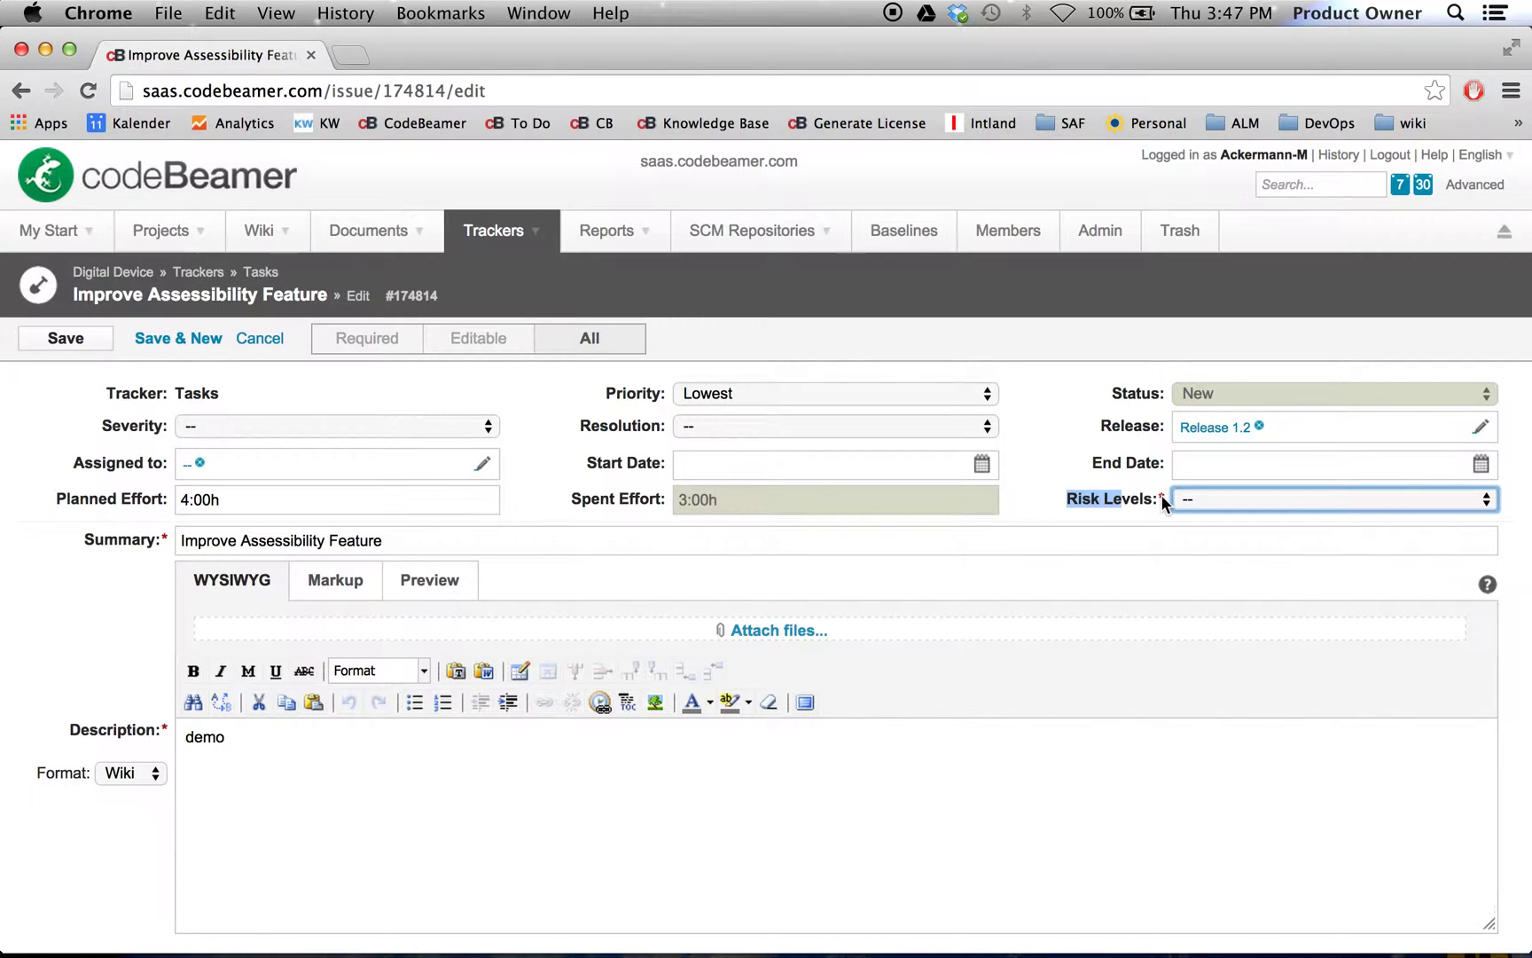
pyautogui.click(1101, 478)
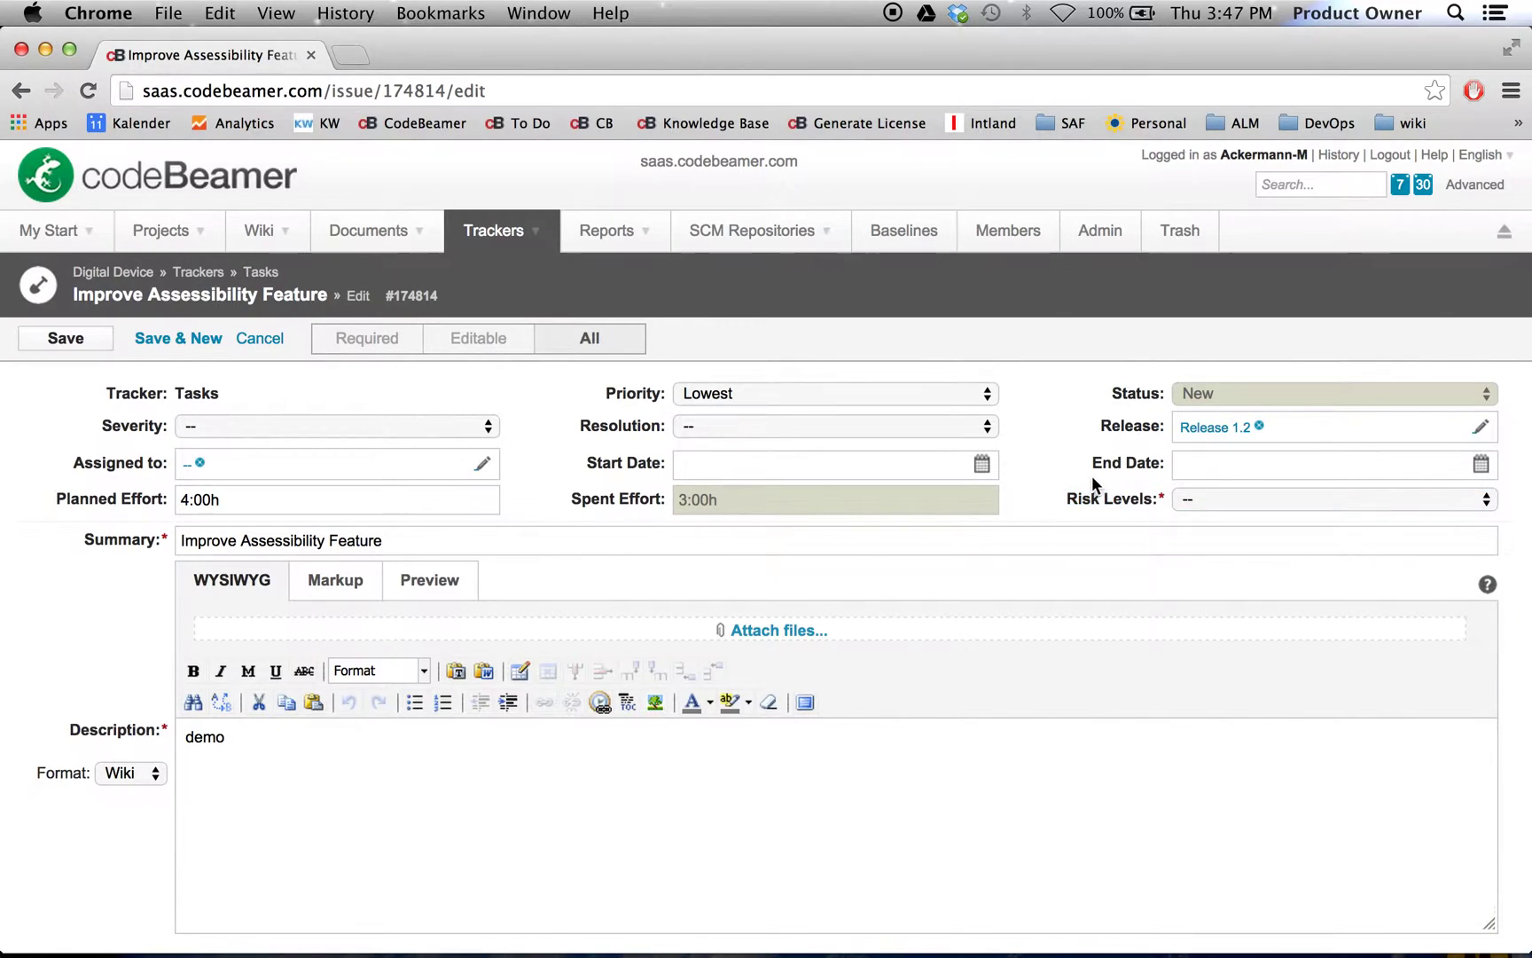
pyautogui.click(260, 339)
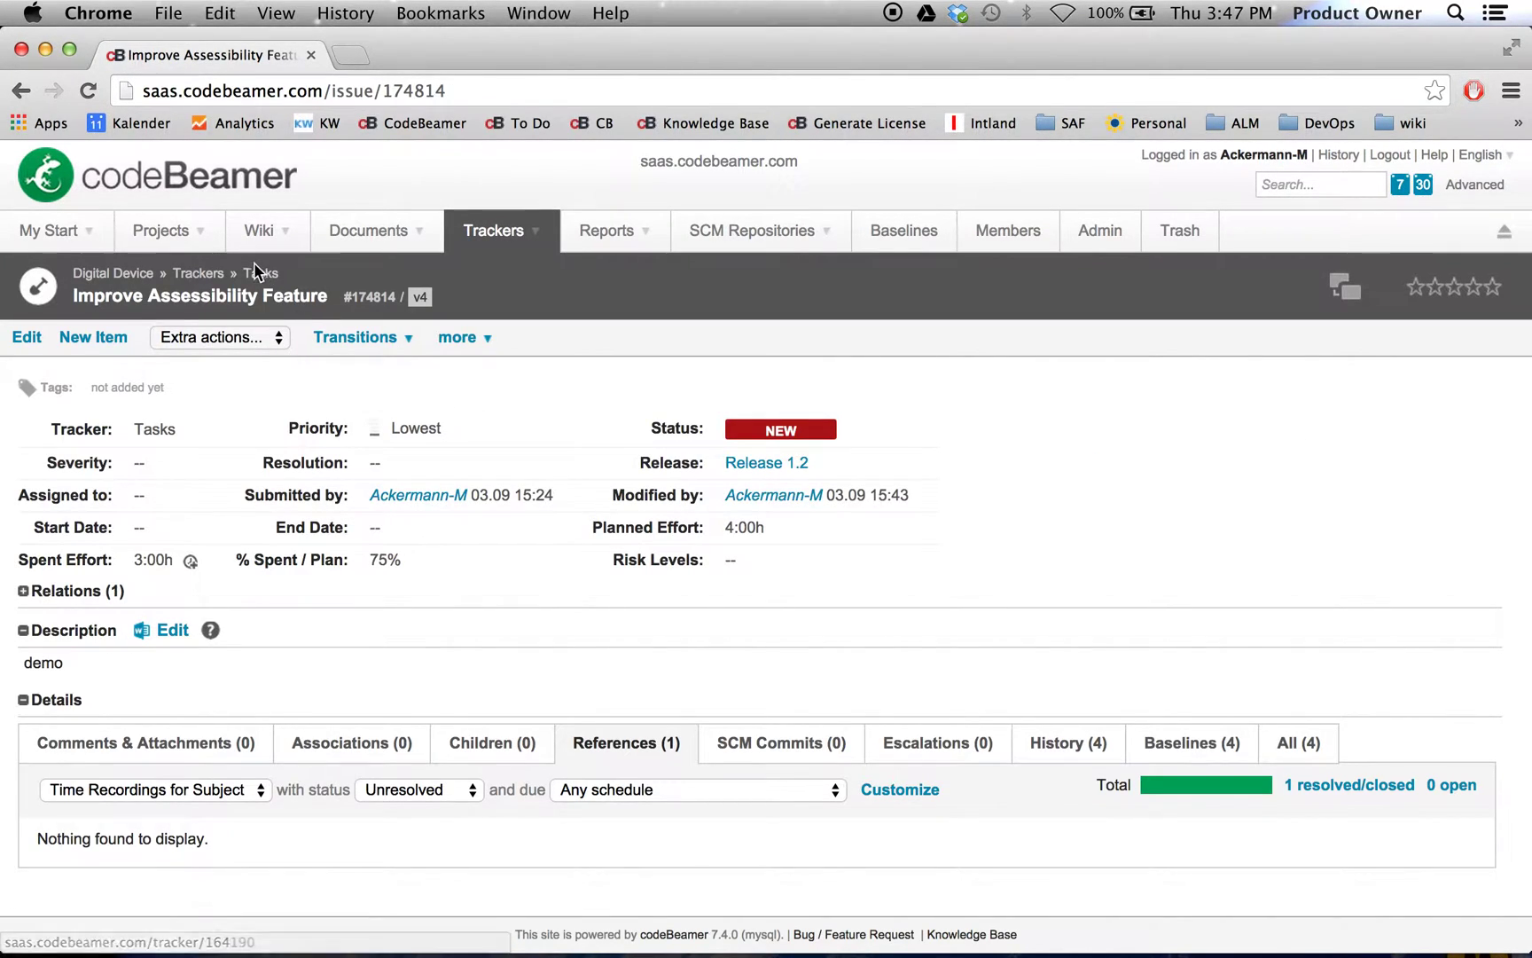
pyautogui.click(260, 272)
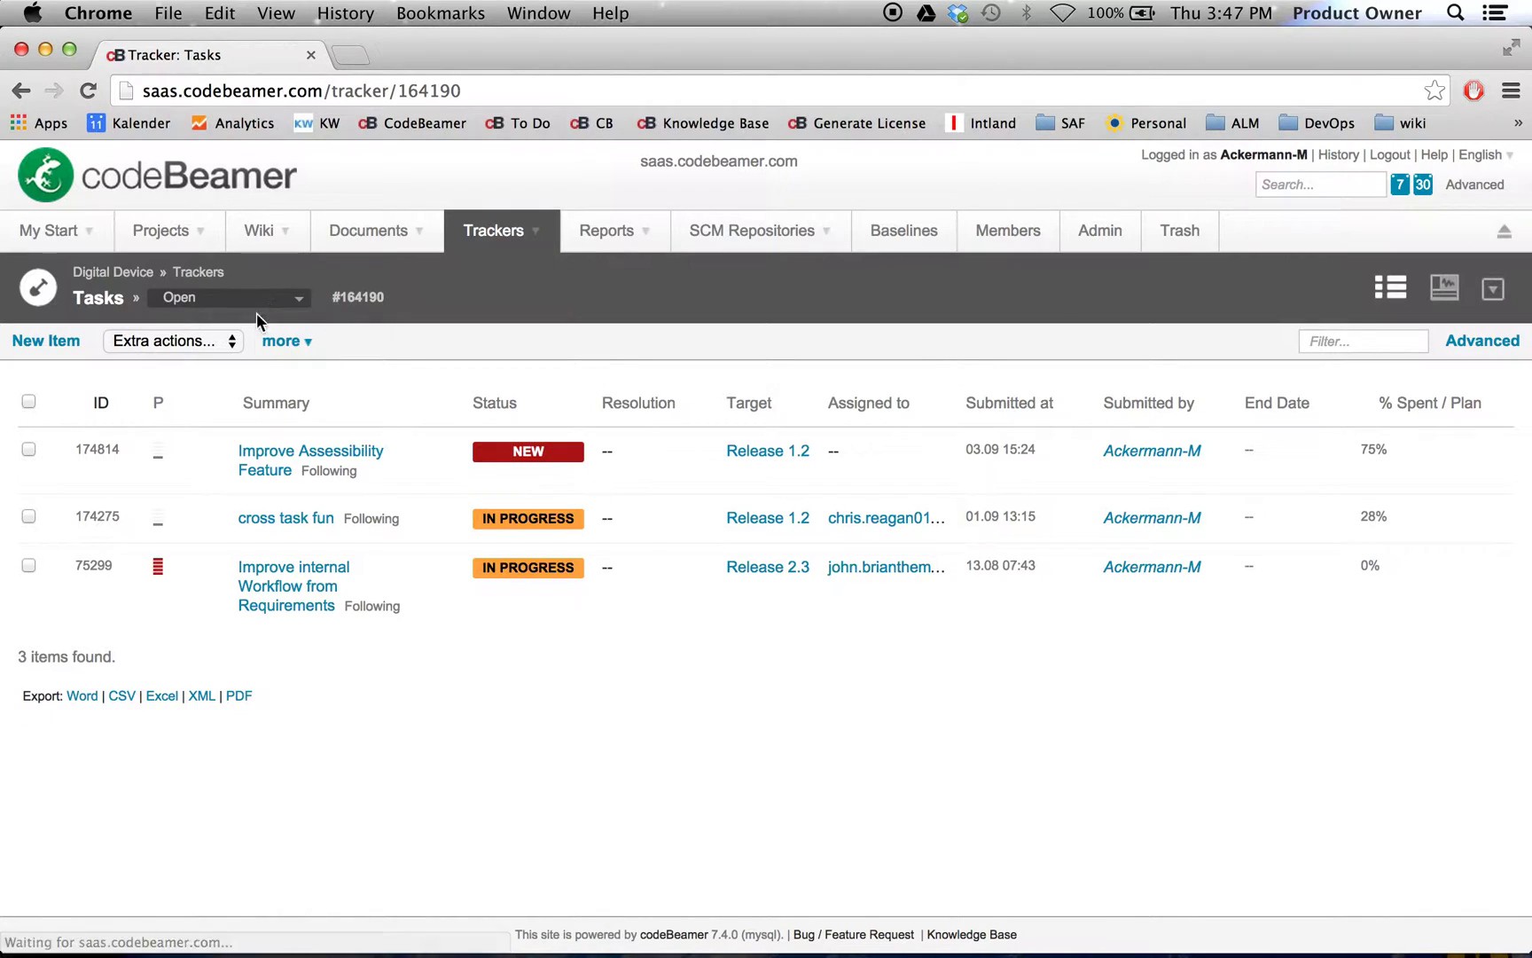
# - Reopen the Tasks tracker customization and start a new custom field
pyautogui.click(284, 341)
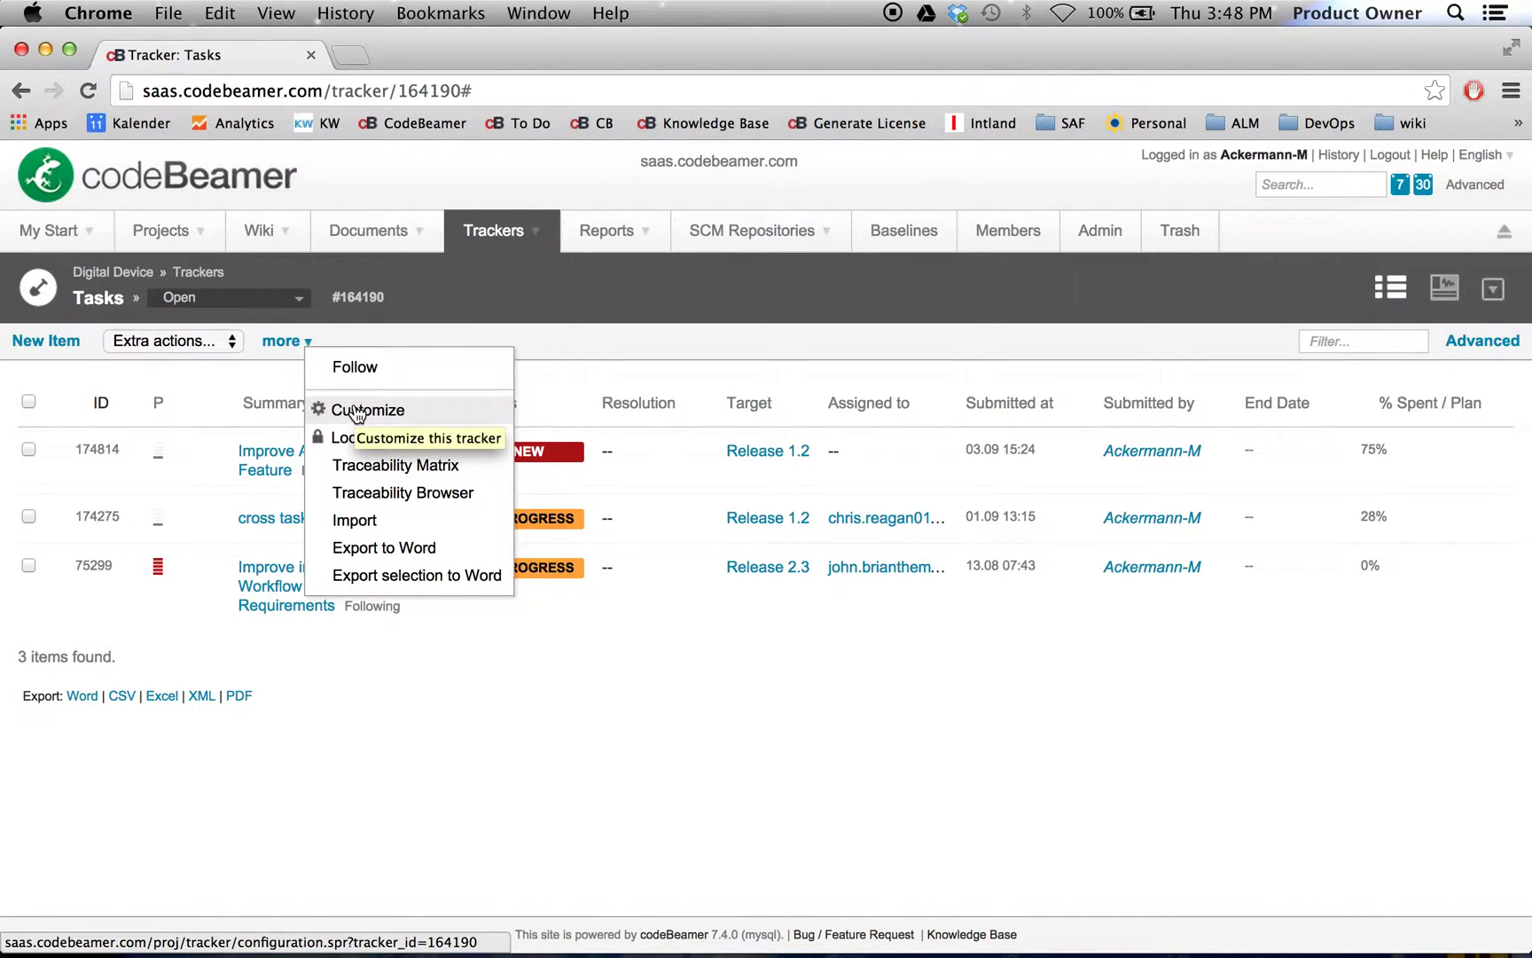
pyautogui.click(357, 411)
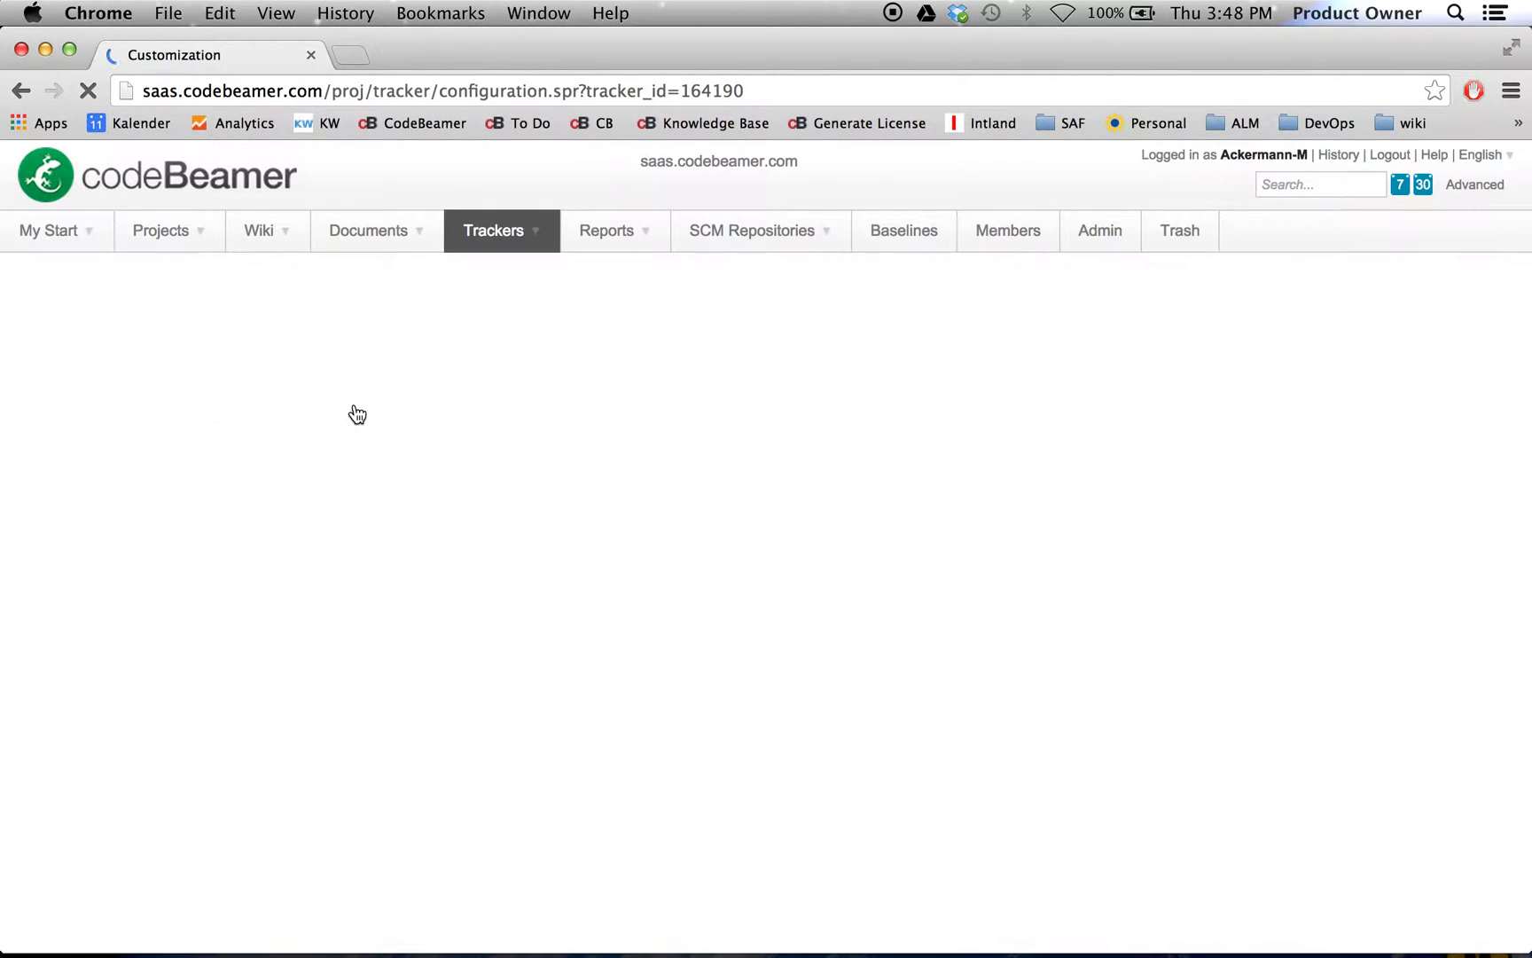
pyautogui.scroll(-2, 384, 514)
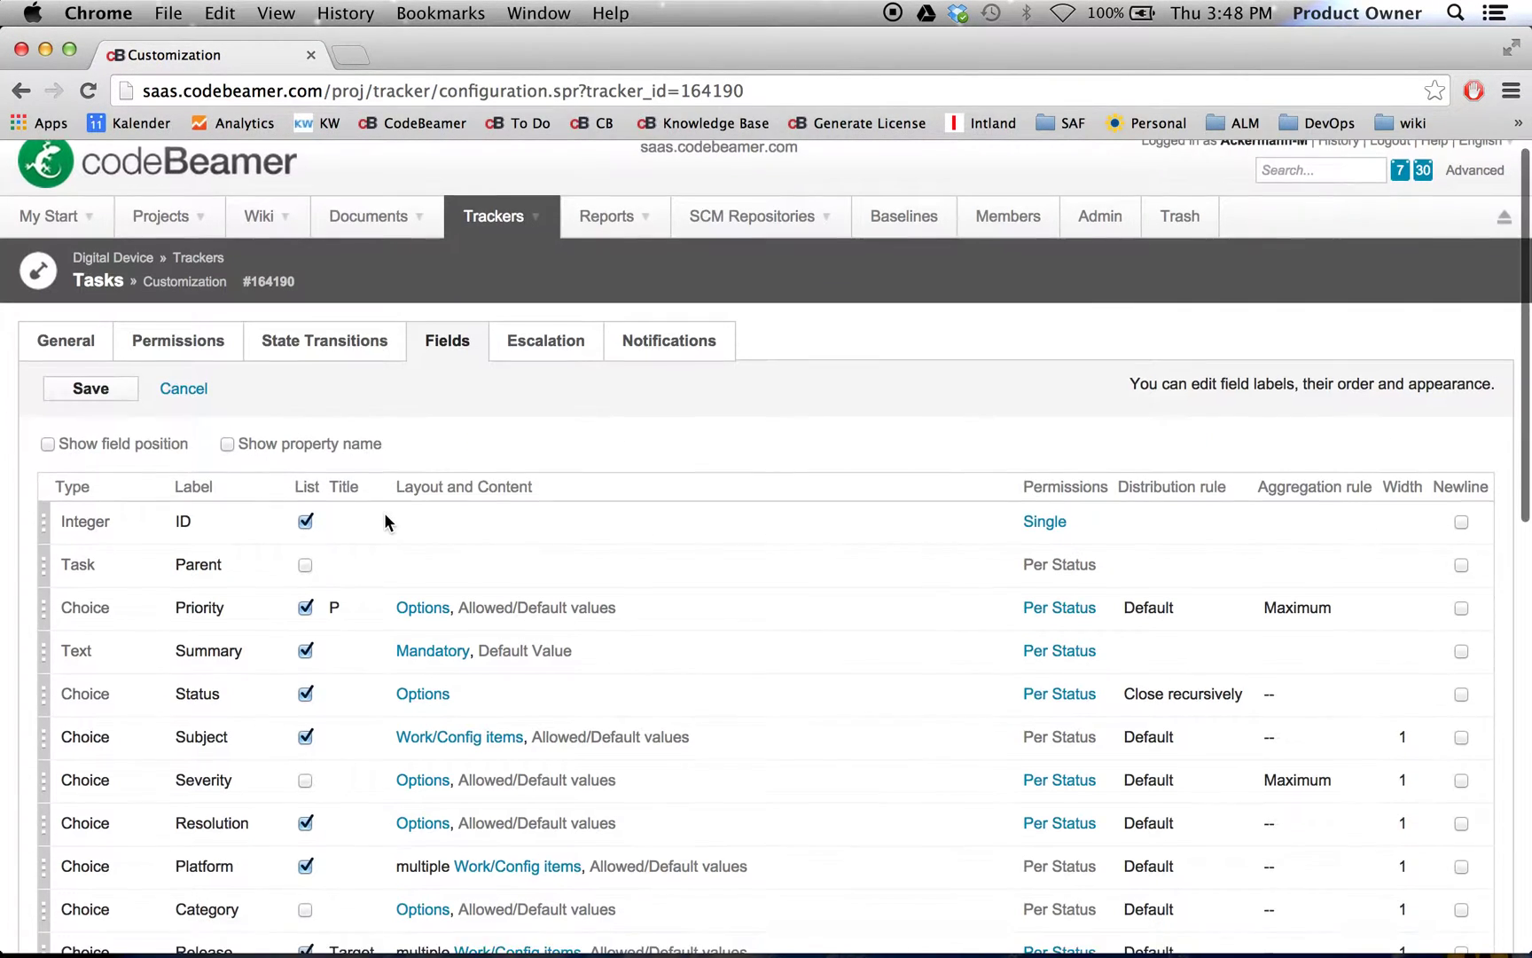
pyautogui.scroll(-4, 385, 513)
pyautogui.scroll(-4, 385, 511)
pyautogui.scroll(-3, 385, 512)
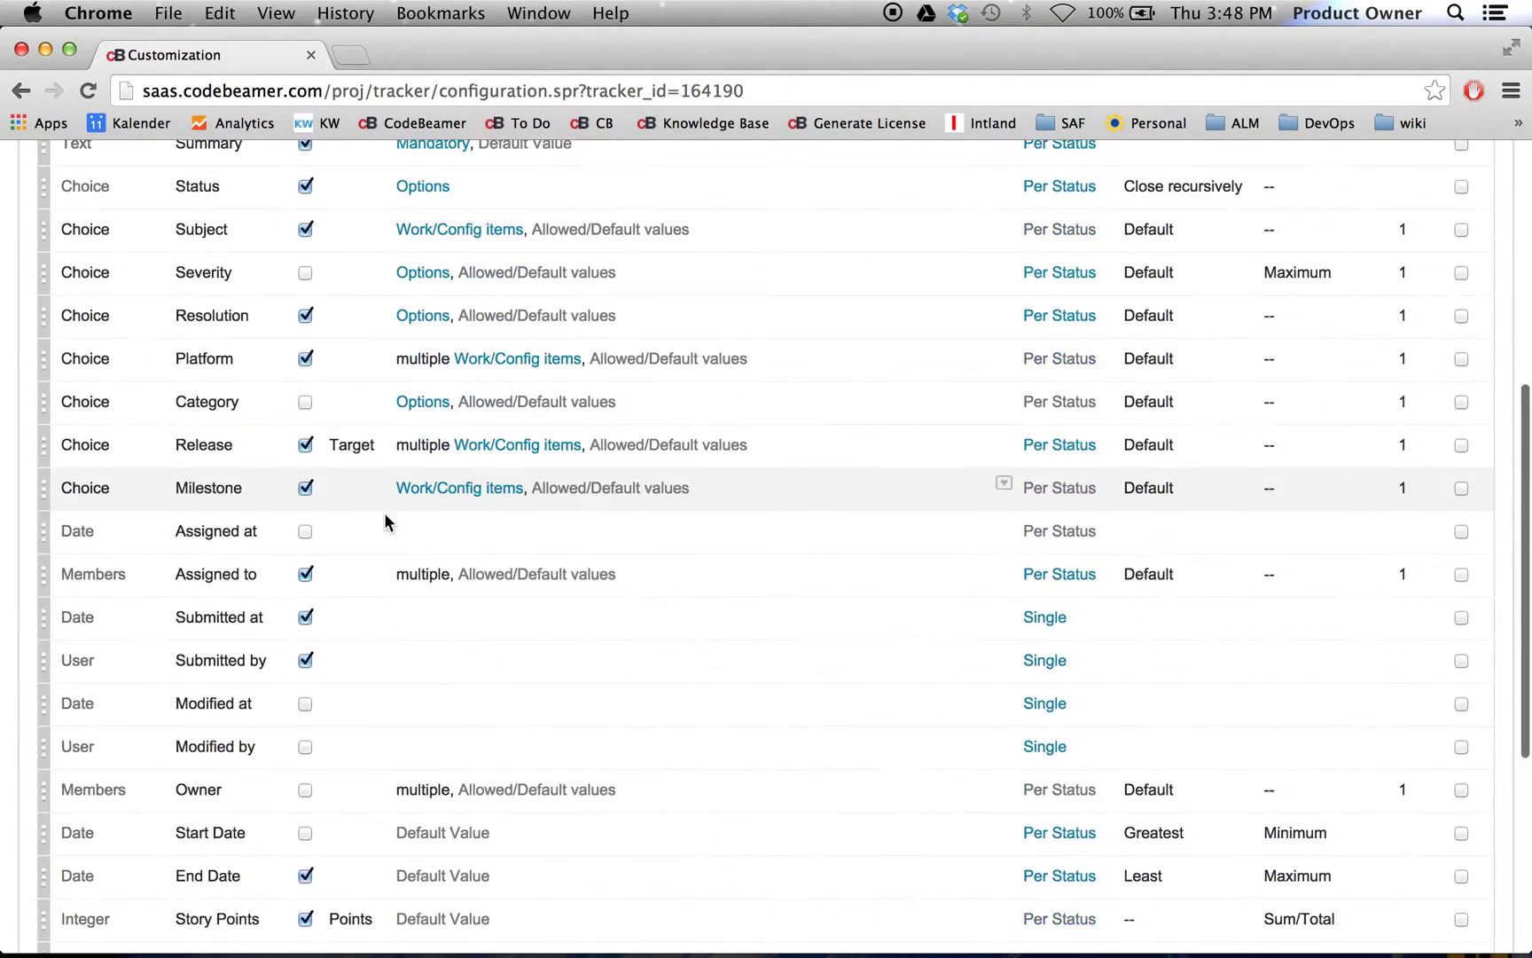
pyautogui.scroll(-3, 385, 512)
pyautogui.scroll(-3, 385, 512)
pyautogui.scroll(-2, 384, 512)
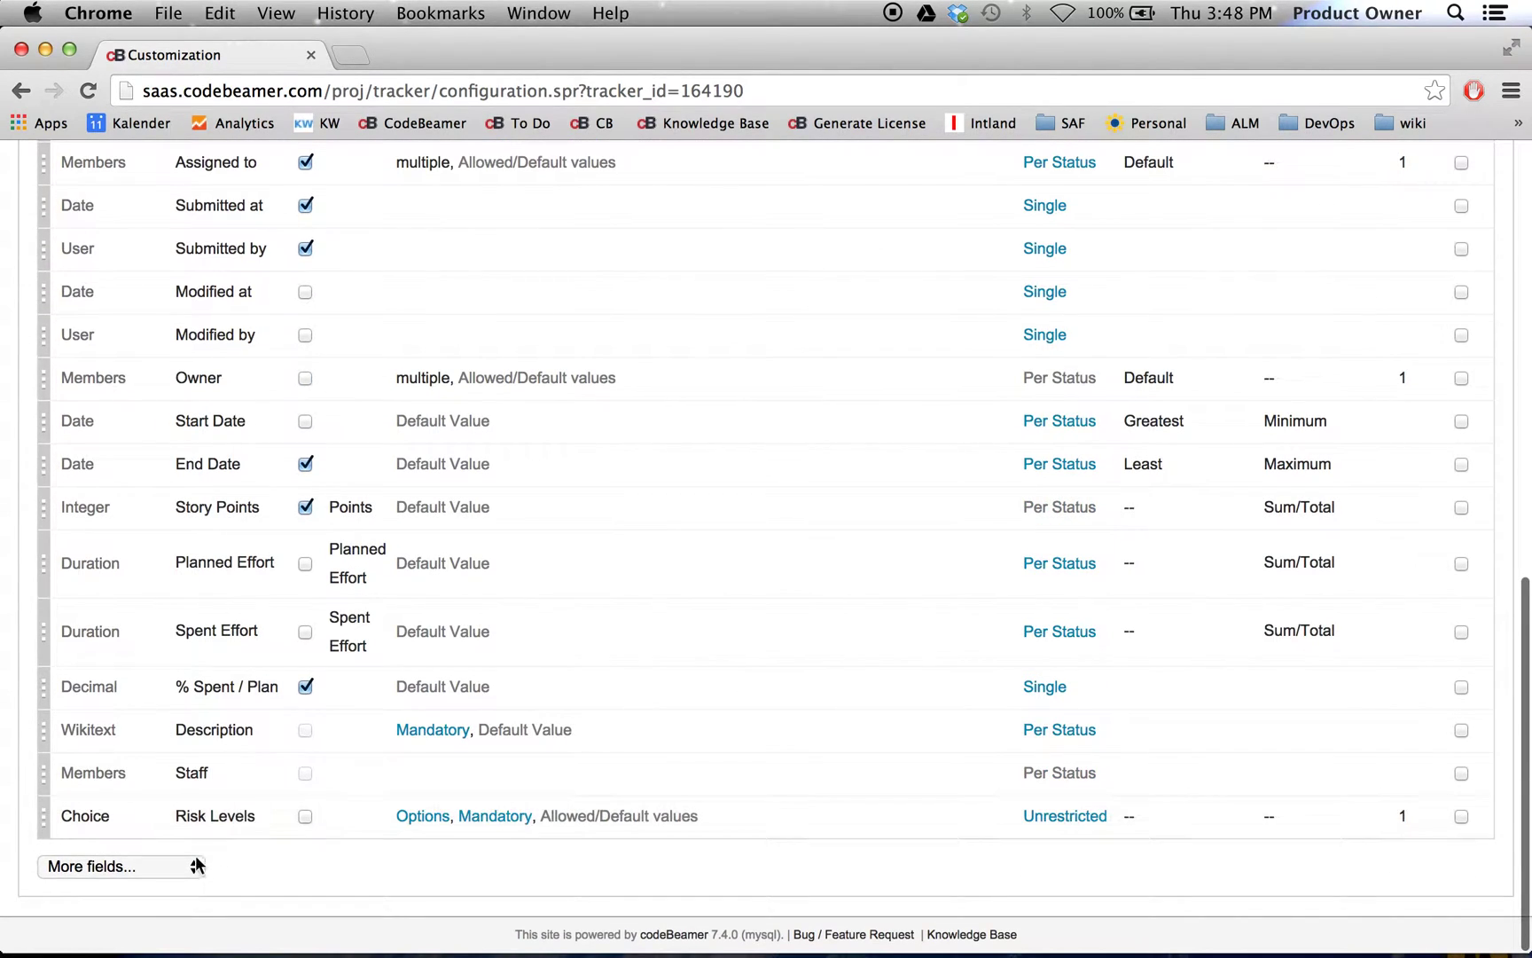
pyautogui.click(186, 863)
pyautogui.click(116, 904)
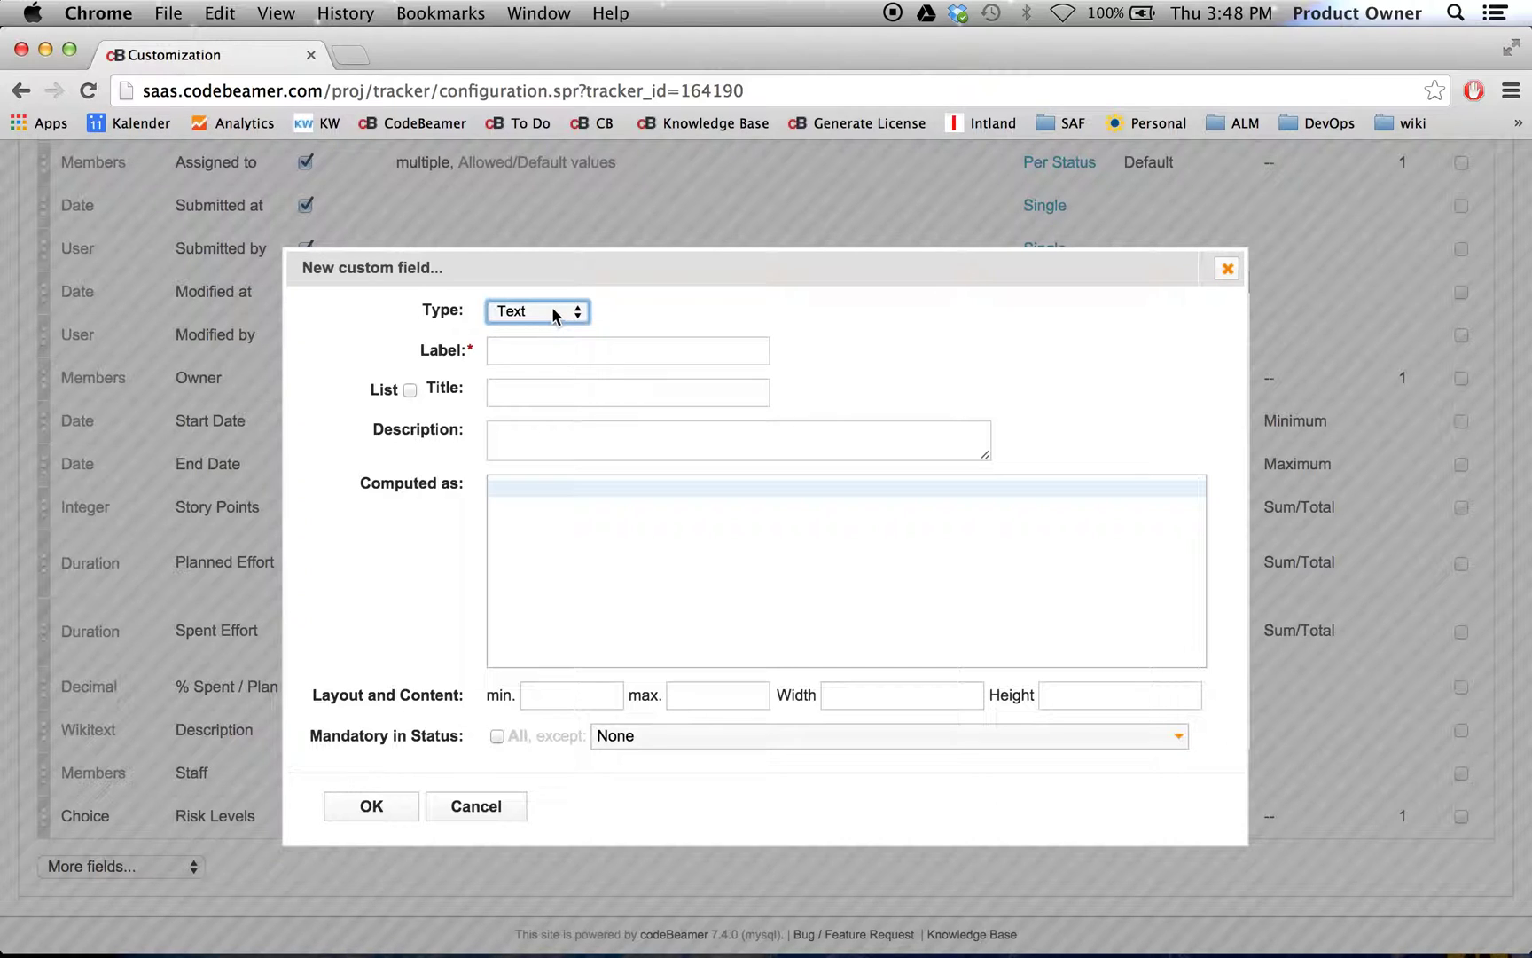
# - Create the new field as an Integer labelled Value1
pyautogui.click(555, 313)
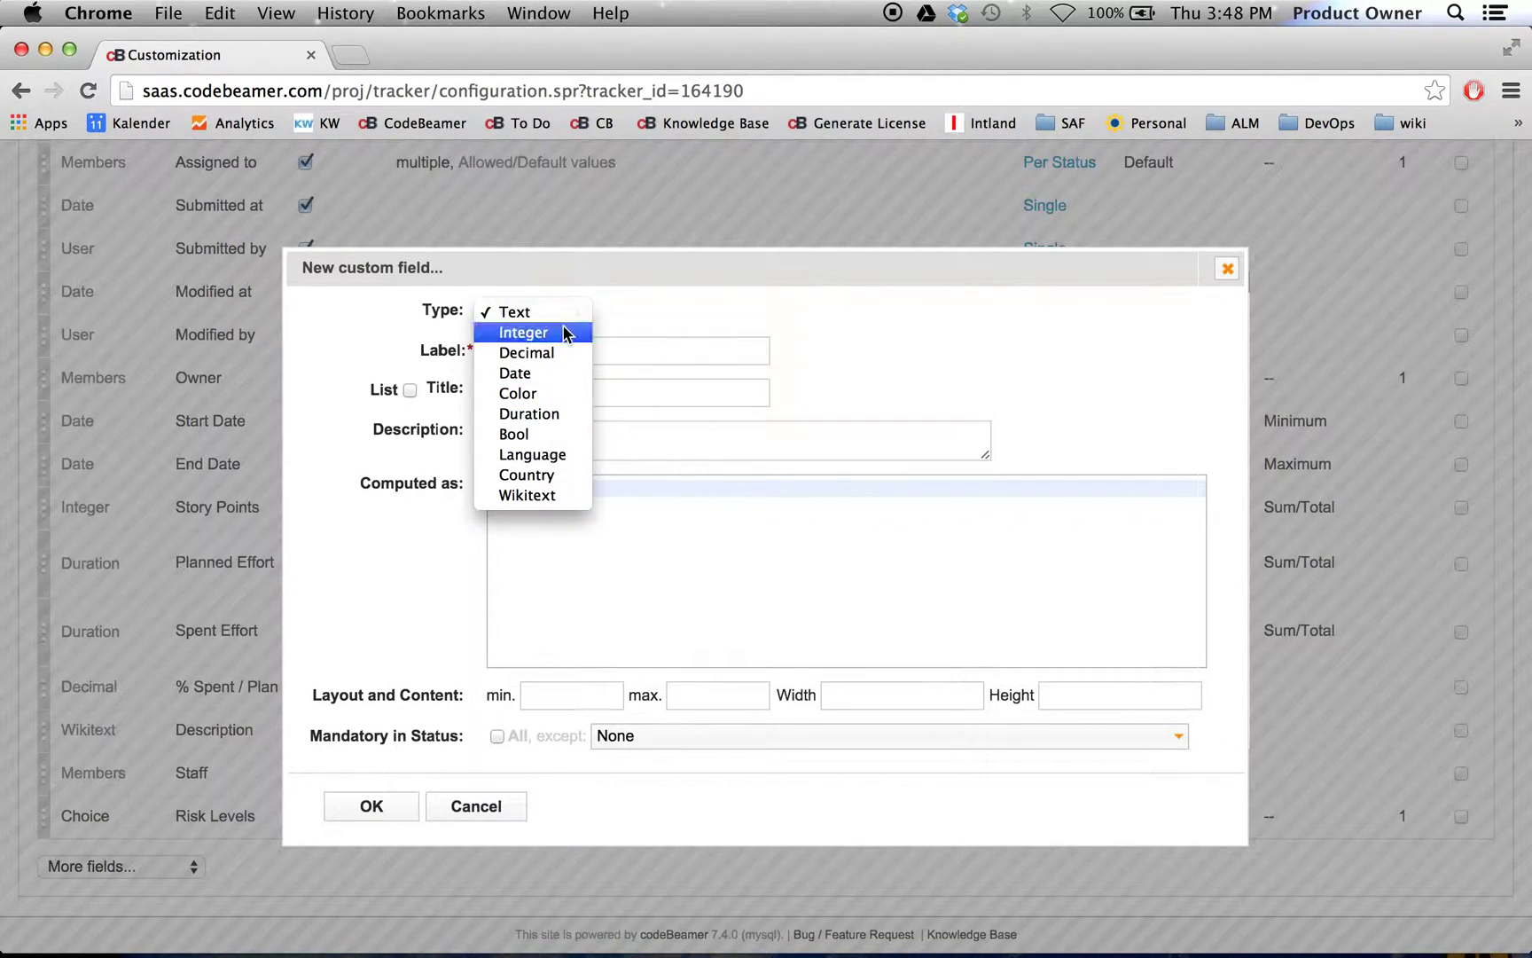
pyautogui.click(567, 333)
pyautogui.click(542, 349)
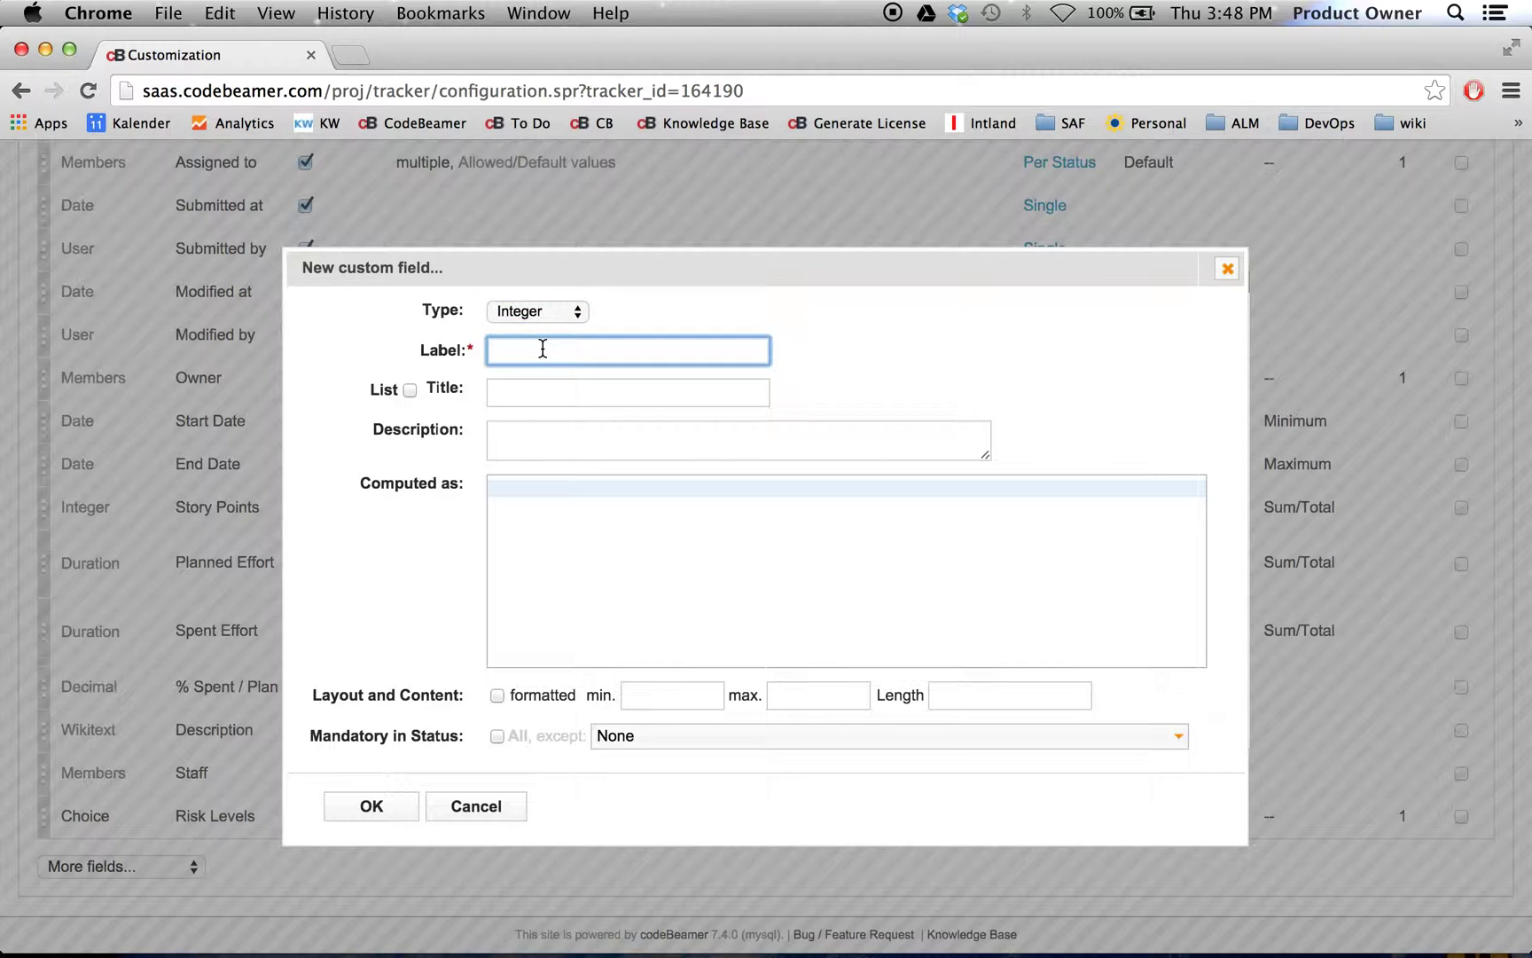
pyautogui.write('Value1')
pyautogui.click(371, 806)
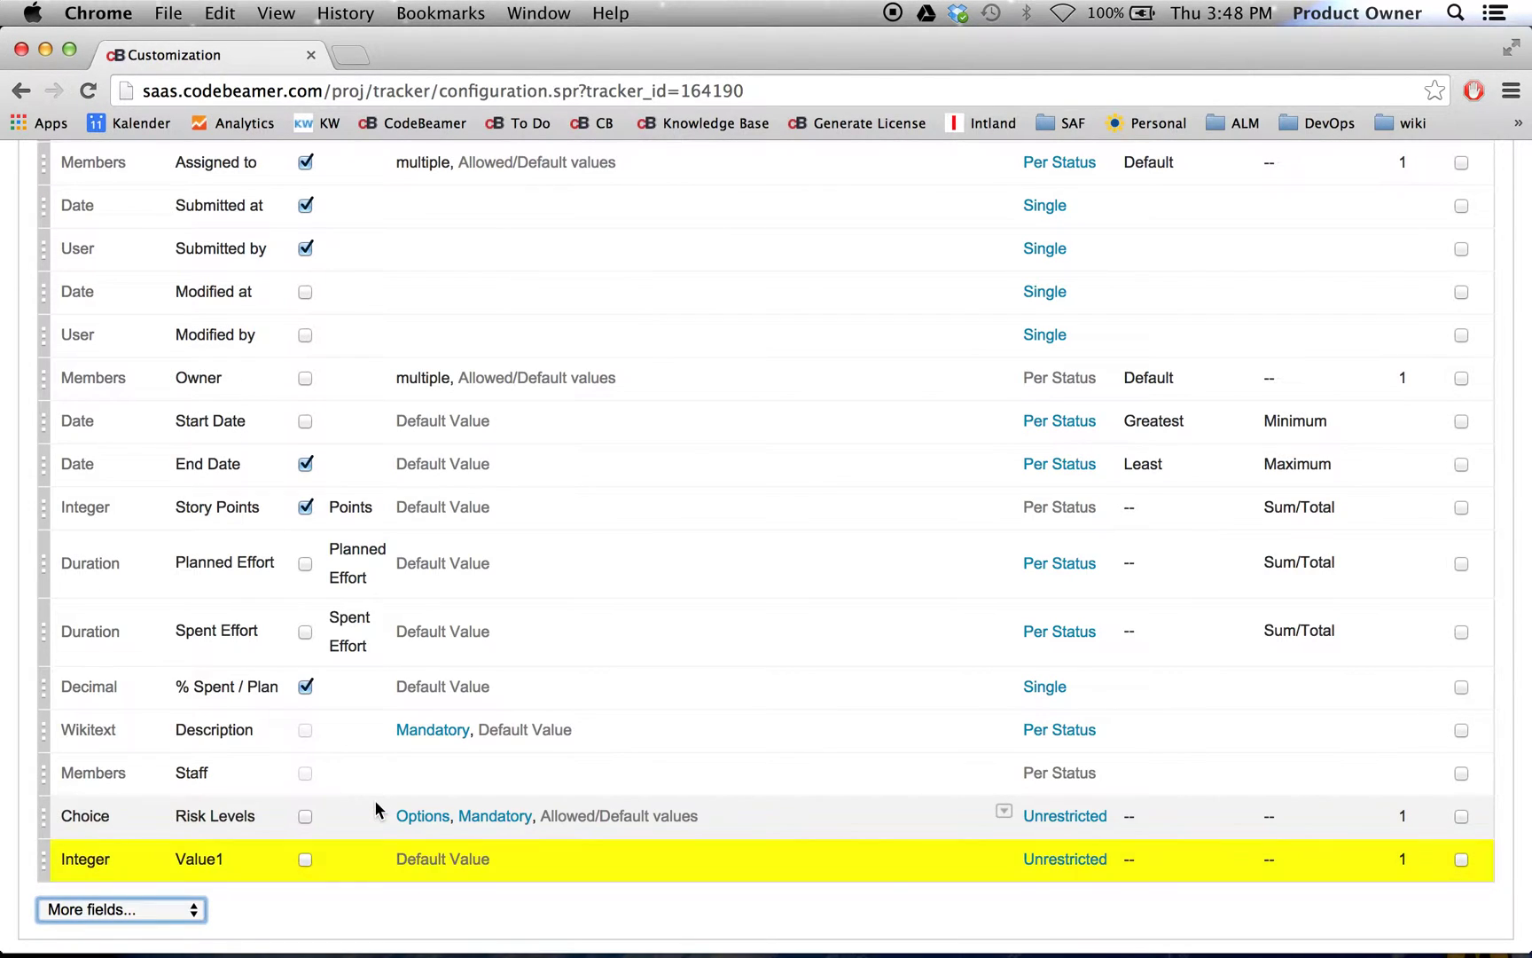
pyautogui.click(181, 906)
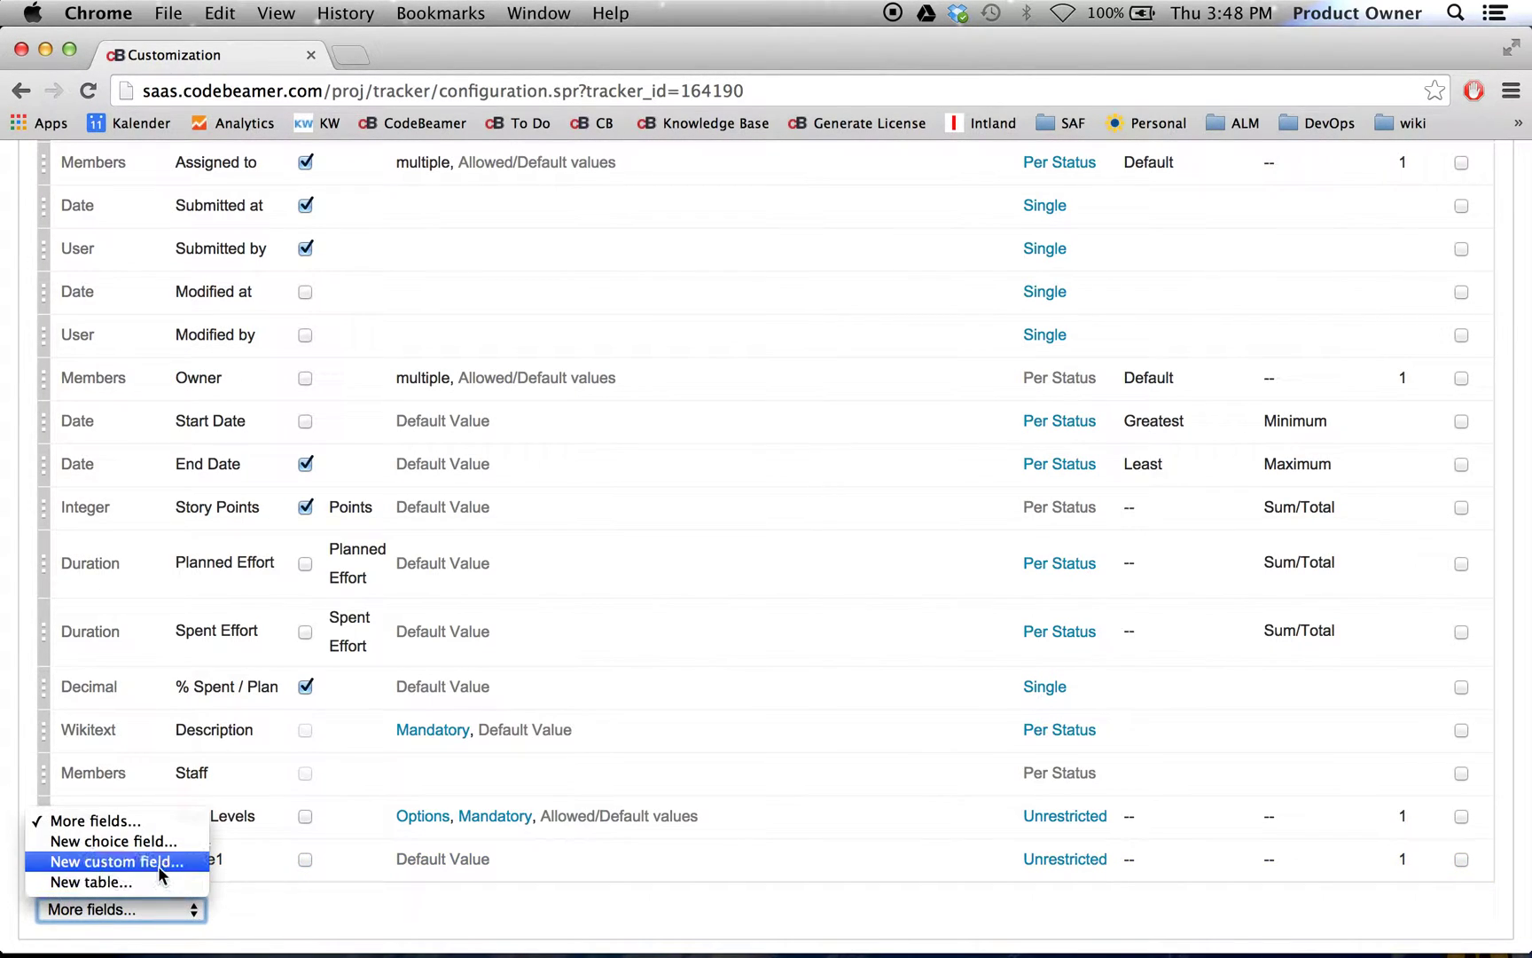
# - Add Integer custom field Value2 and save the tracker's field changes
pyautogui.click(158, 863)
pyautogui.click(531, 314)
pyautogui.click(555, 350)
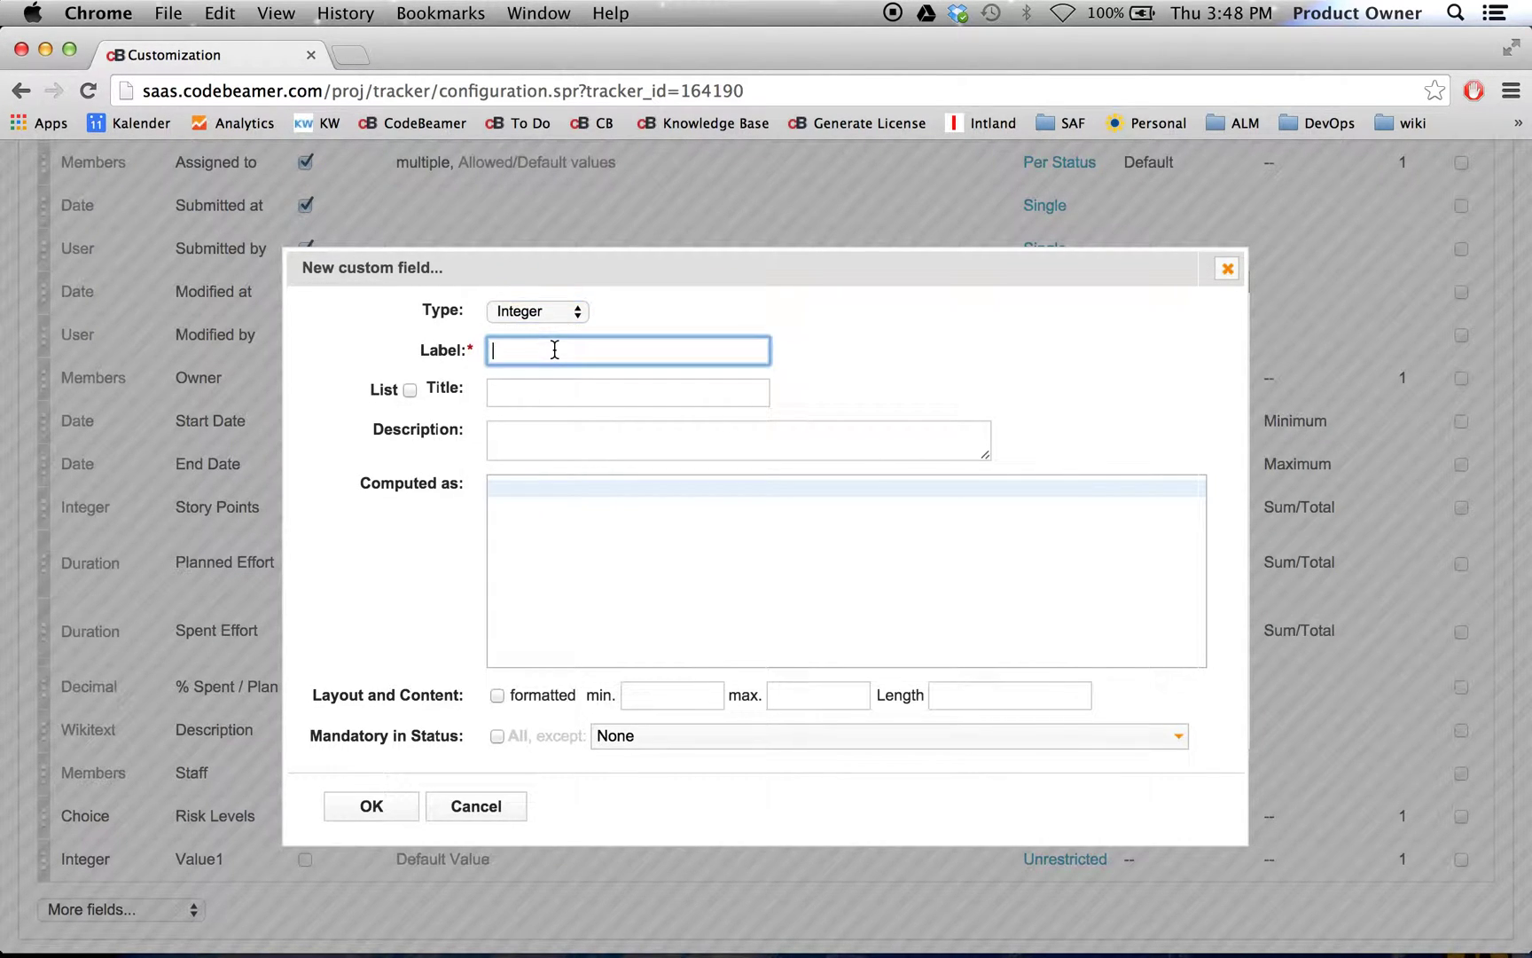
pyautogui.write('Value2')
pyautogui.click(371, 806)
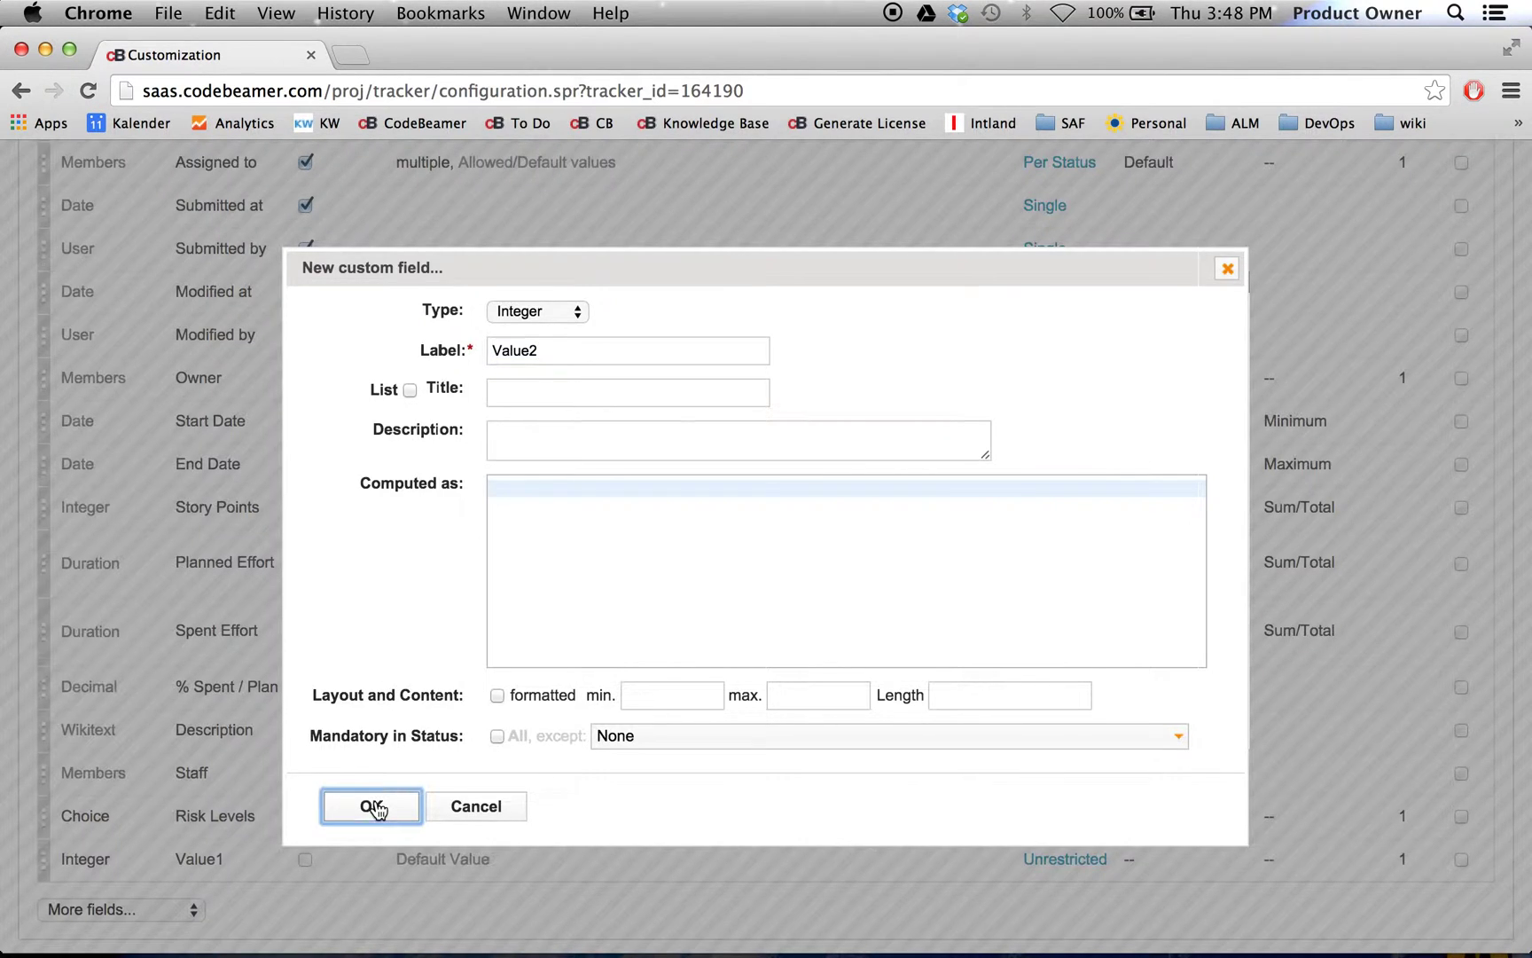
pyautogui.scroll(5, 171, 442)
pyautogui.scroll(5, 171, 440)
pyautogui.scroll(5, 171, 441)
pyautogui.scroll(5, 172, 440)
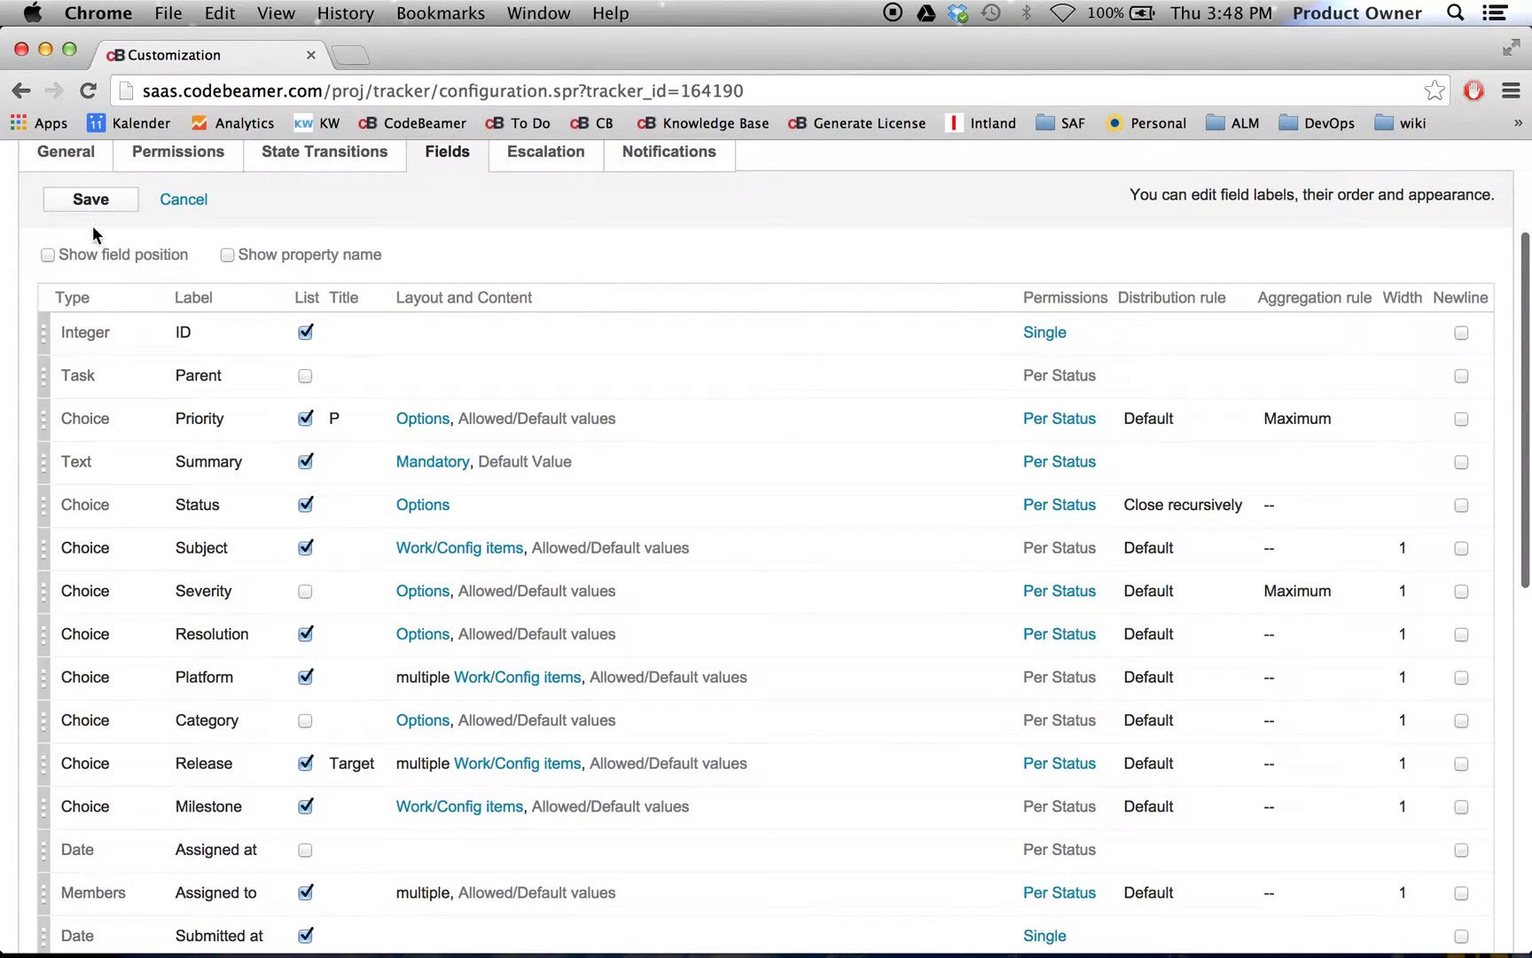
pyautogui.click(91, 200)
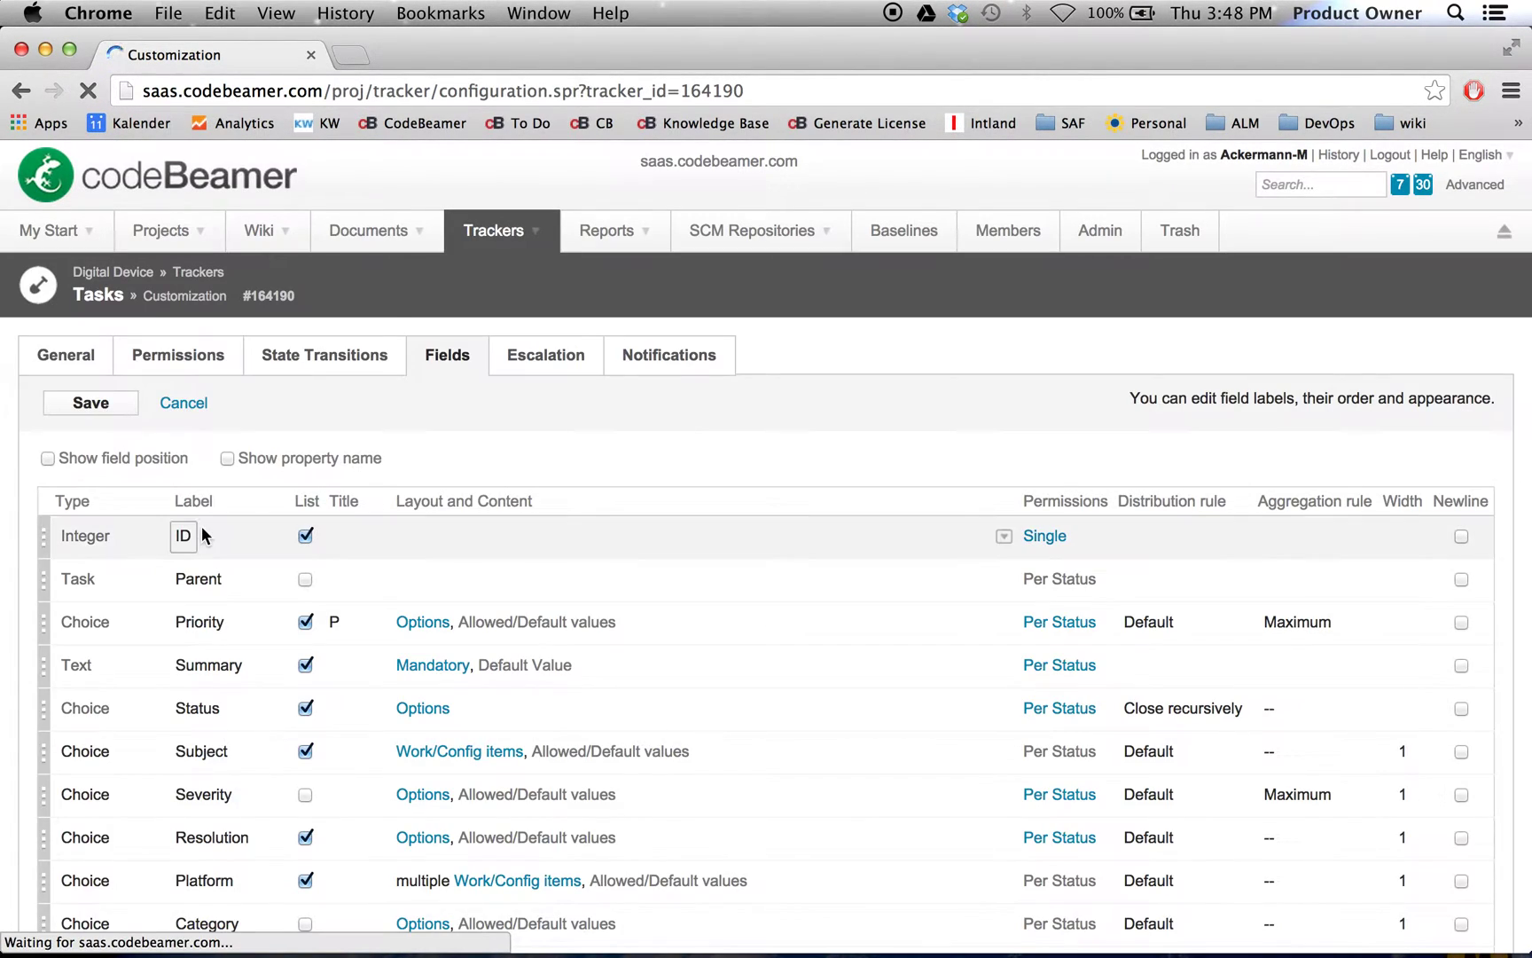
pyautogui.scroll(-5, 206, 611)
pyautogui.scroll(-5, 210, 628)
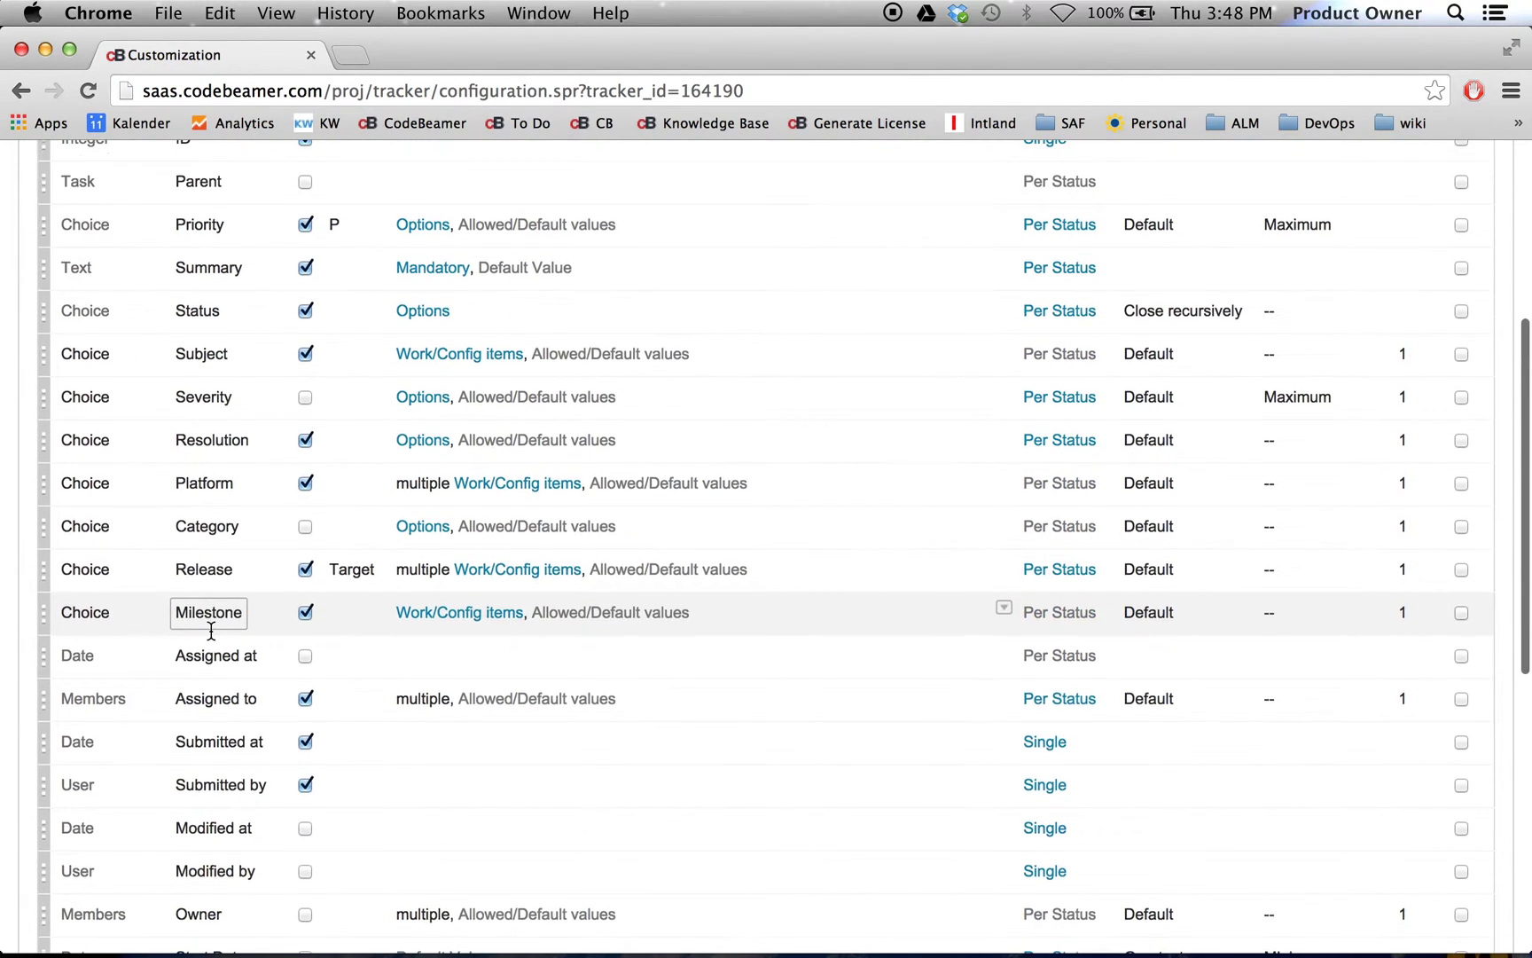
pyautogui.scroll(-3, 210, 631)
pyautogui.scroll(-3, 210, 631)
pyautogui.scroll(-3, 209, 632)
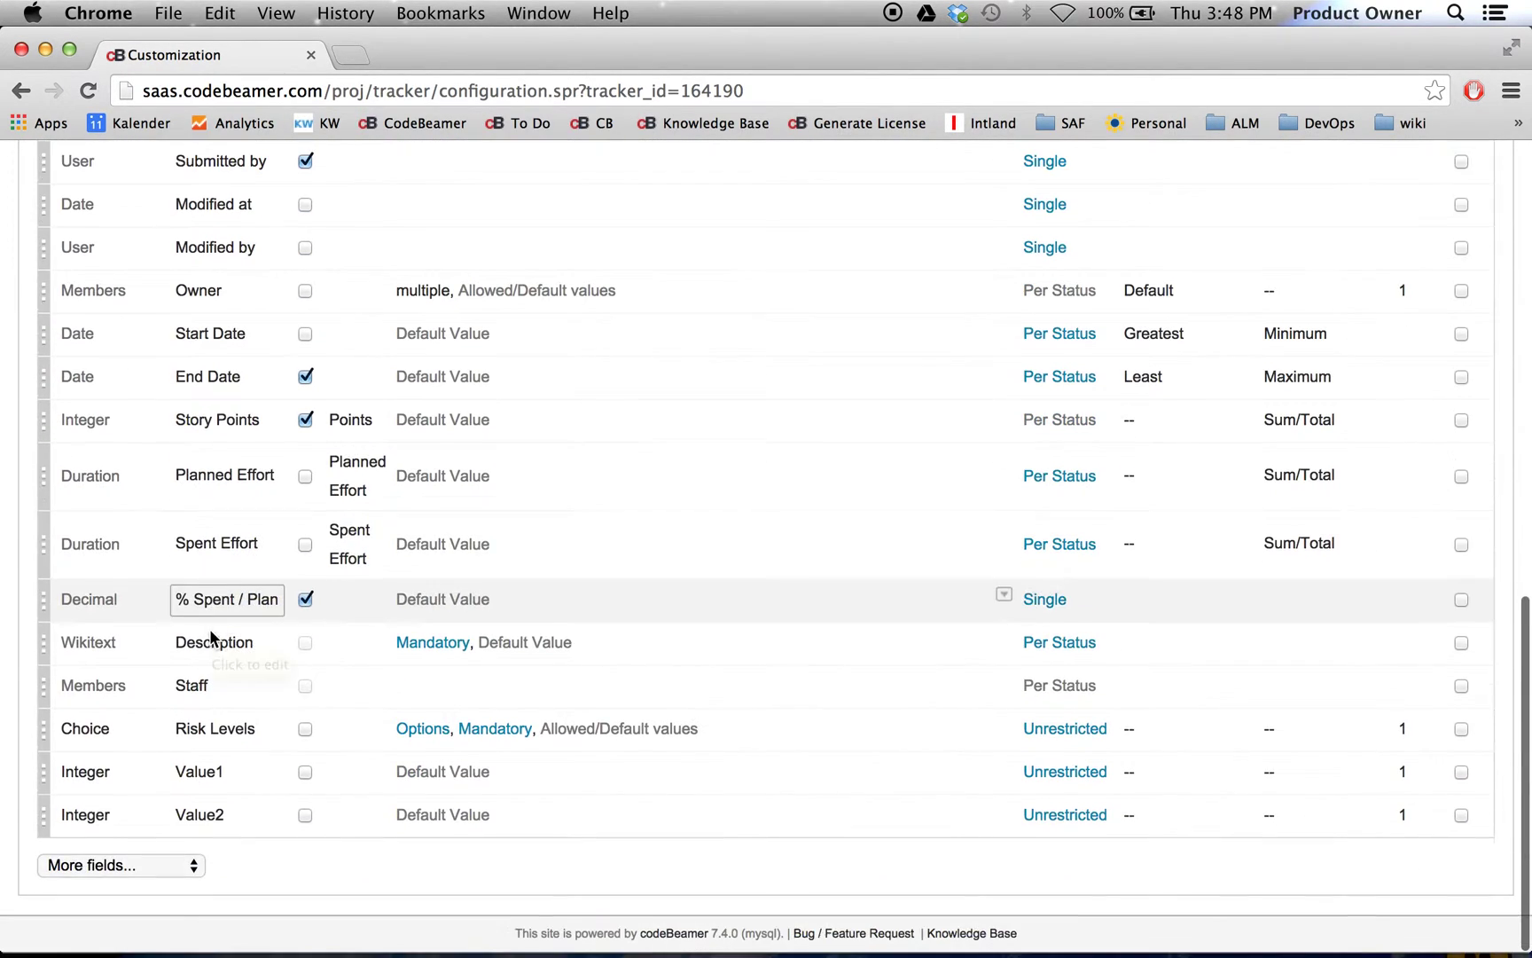
pyautogui.click(121, 867)
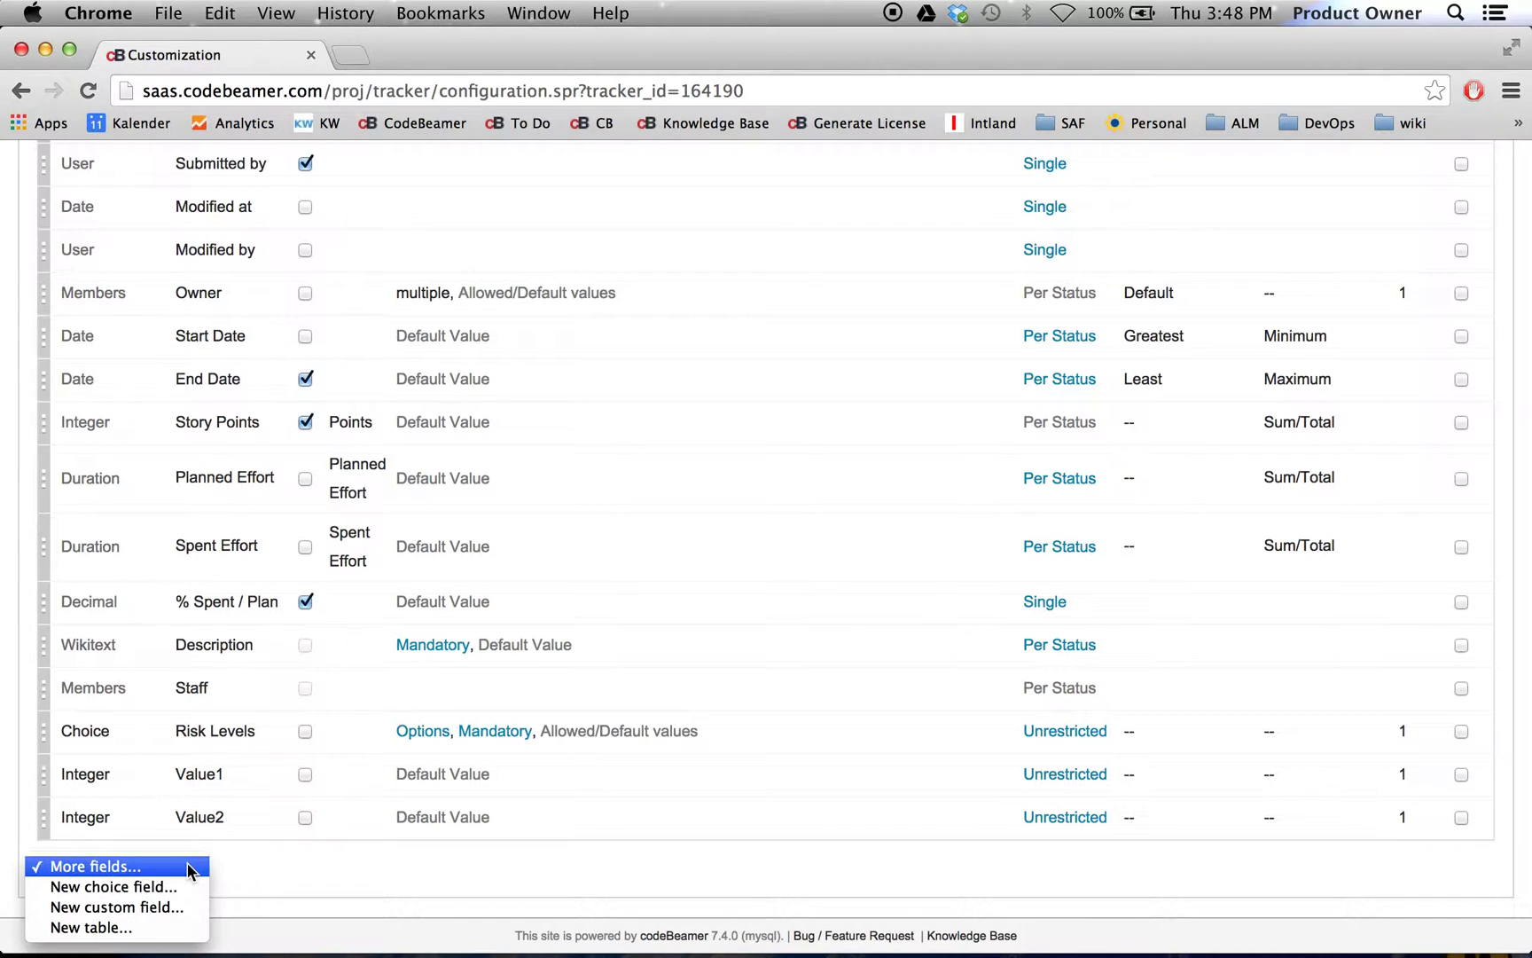
# - Create Integer field 'Sum of Values' computed as "Value1" + "Value2", then save the tracker
pyautogui.click(185, 906)
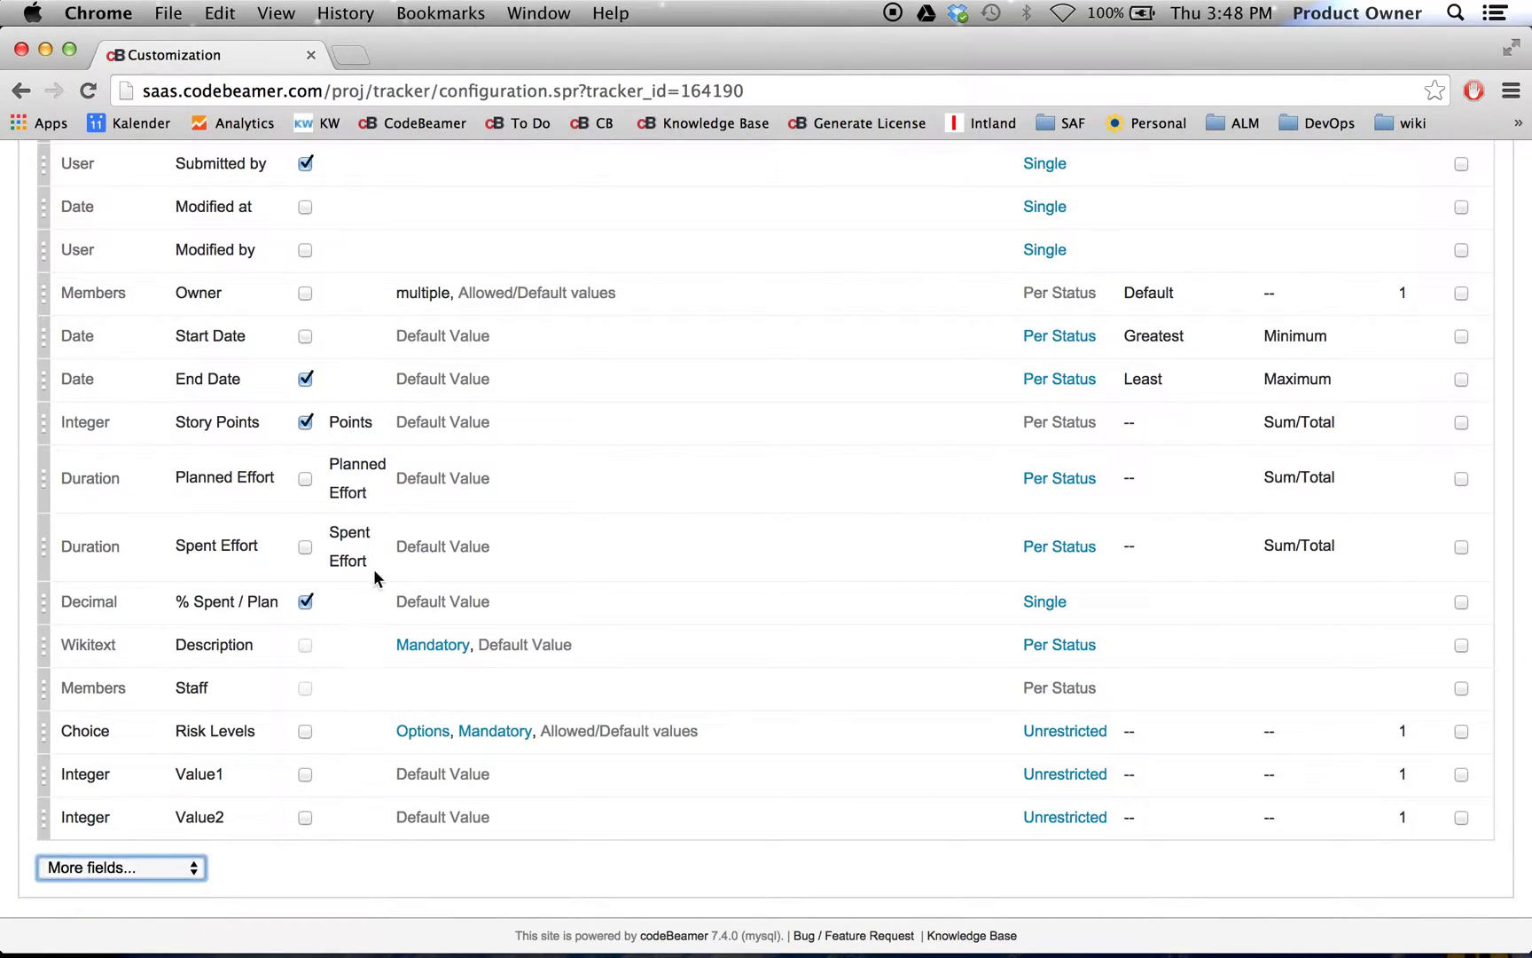
pyautogui.click(539, 312)
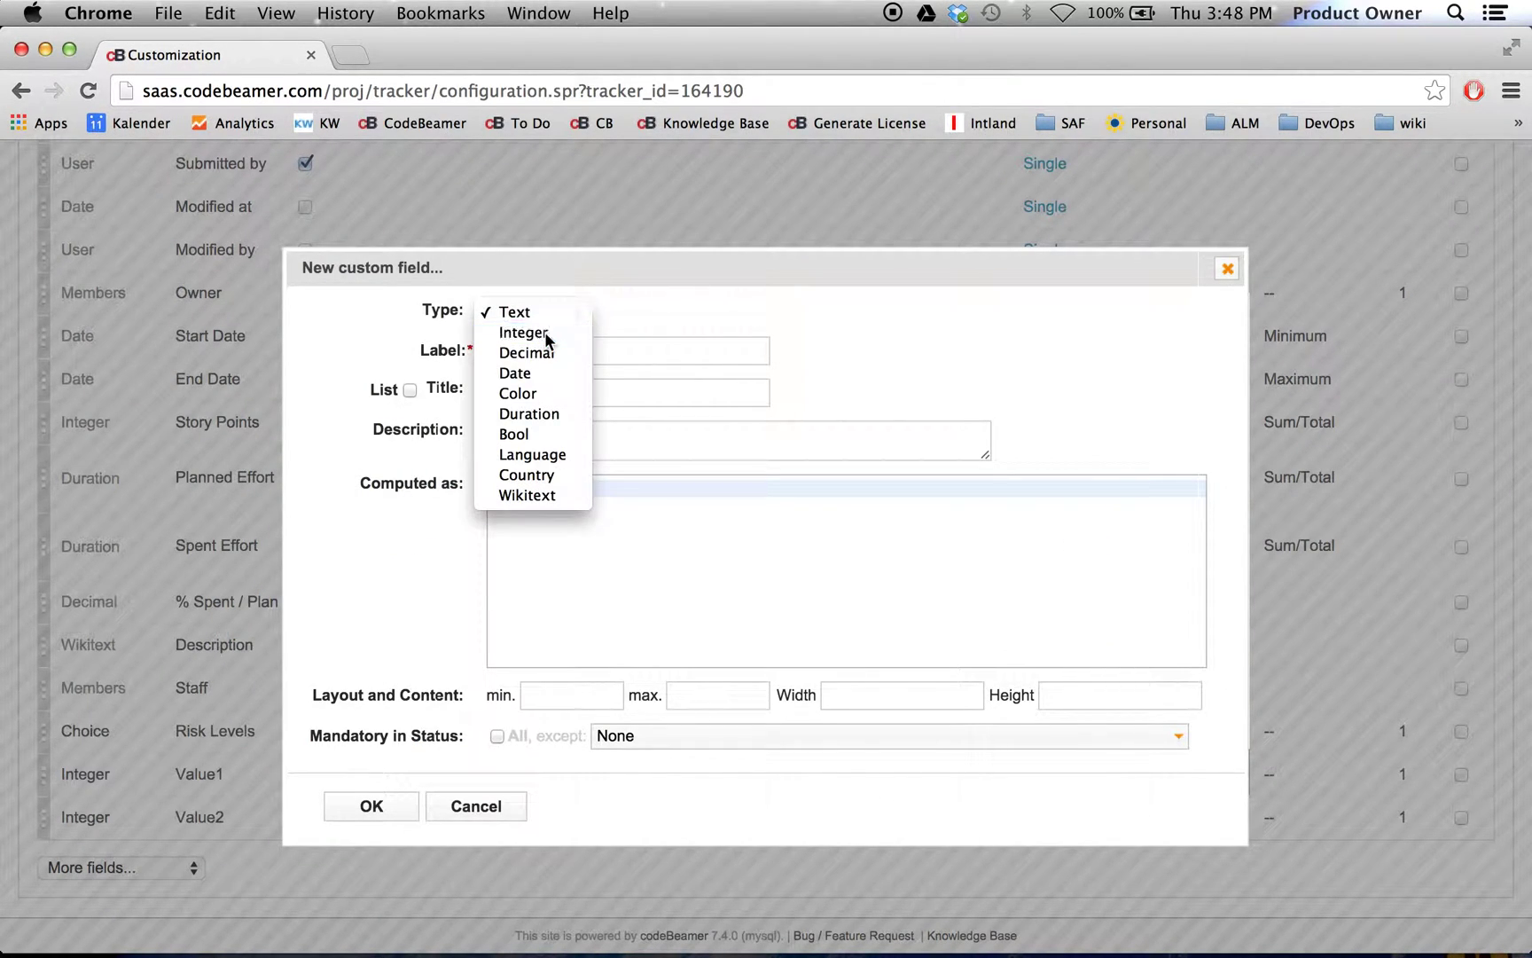
pyautogui.click(539, 331)
pyautogui.write('Sum of V')
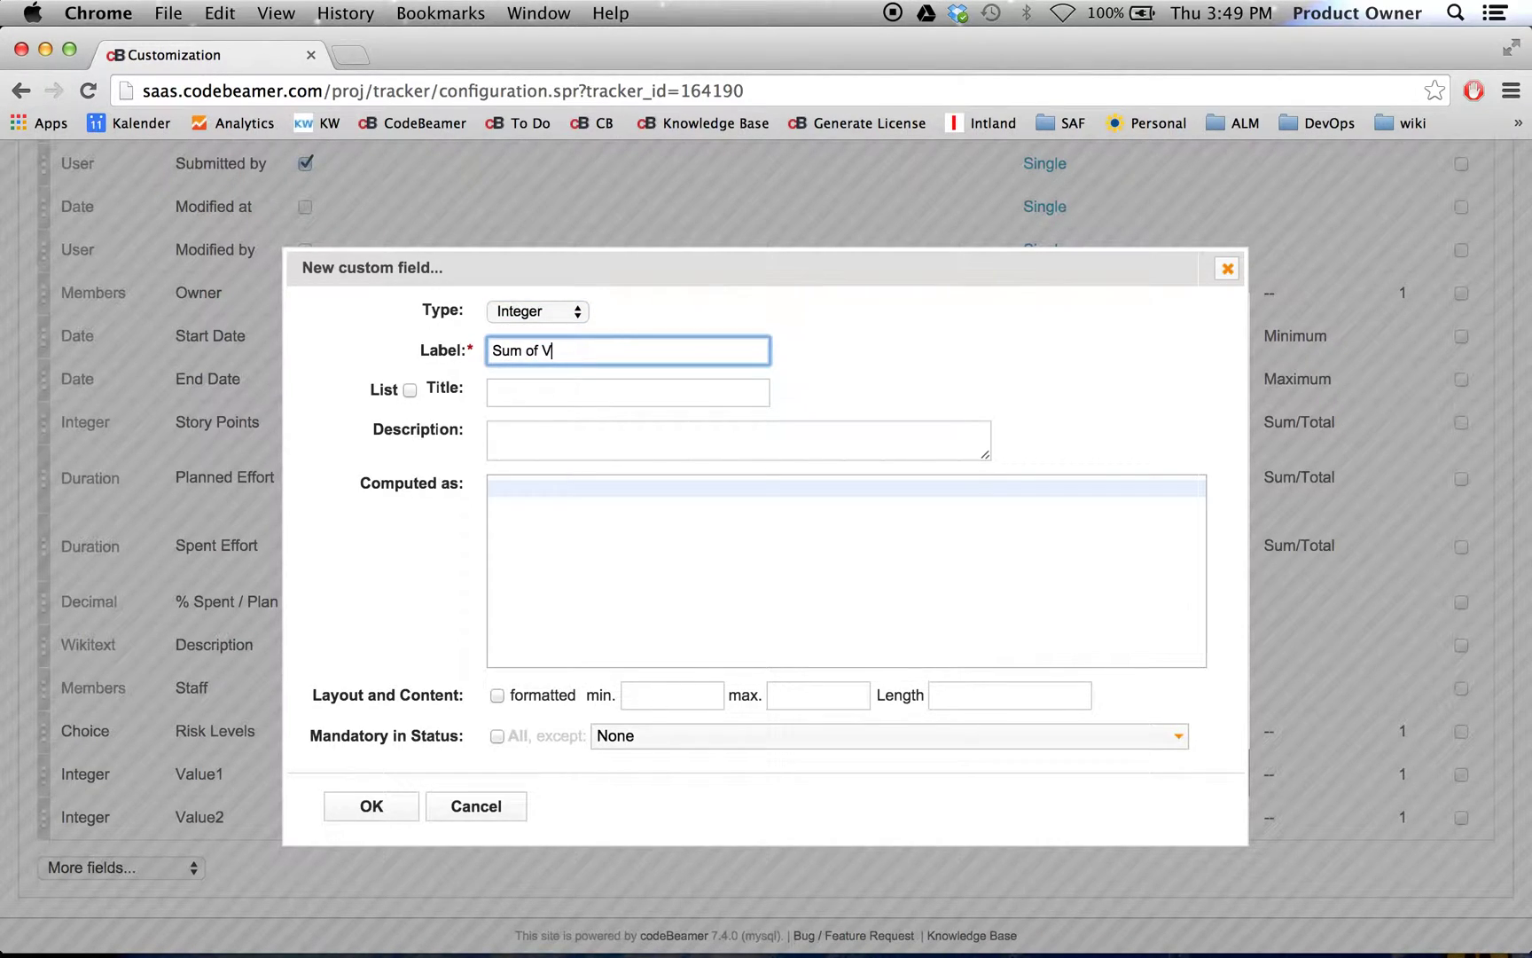
pyautogui.write('alues')
pyautogui.click(526, 497)
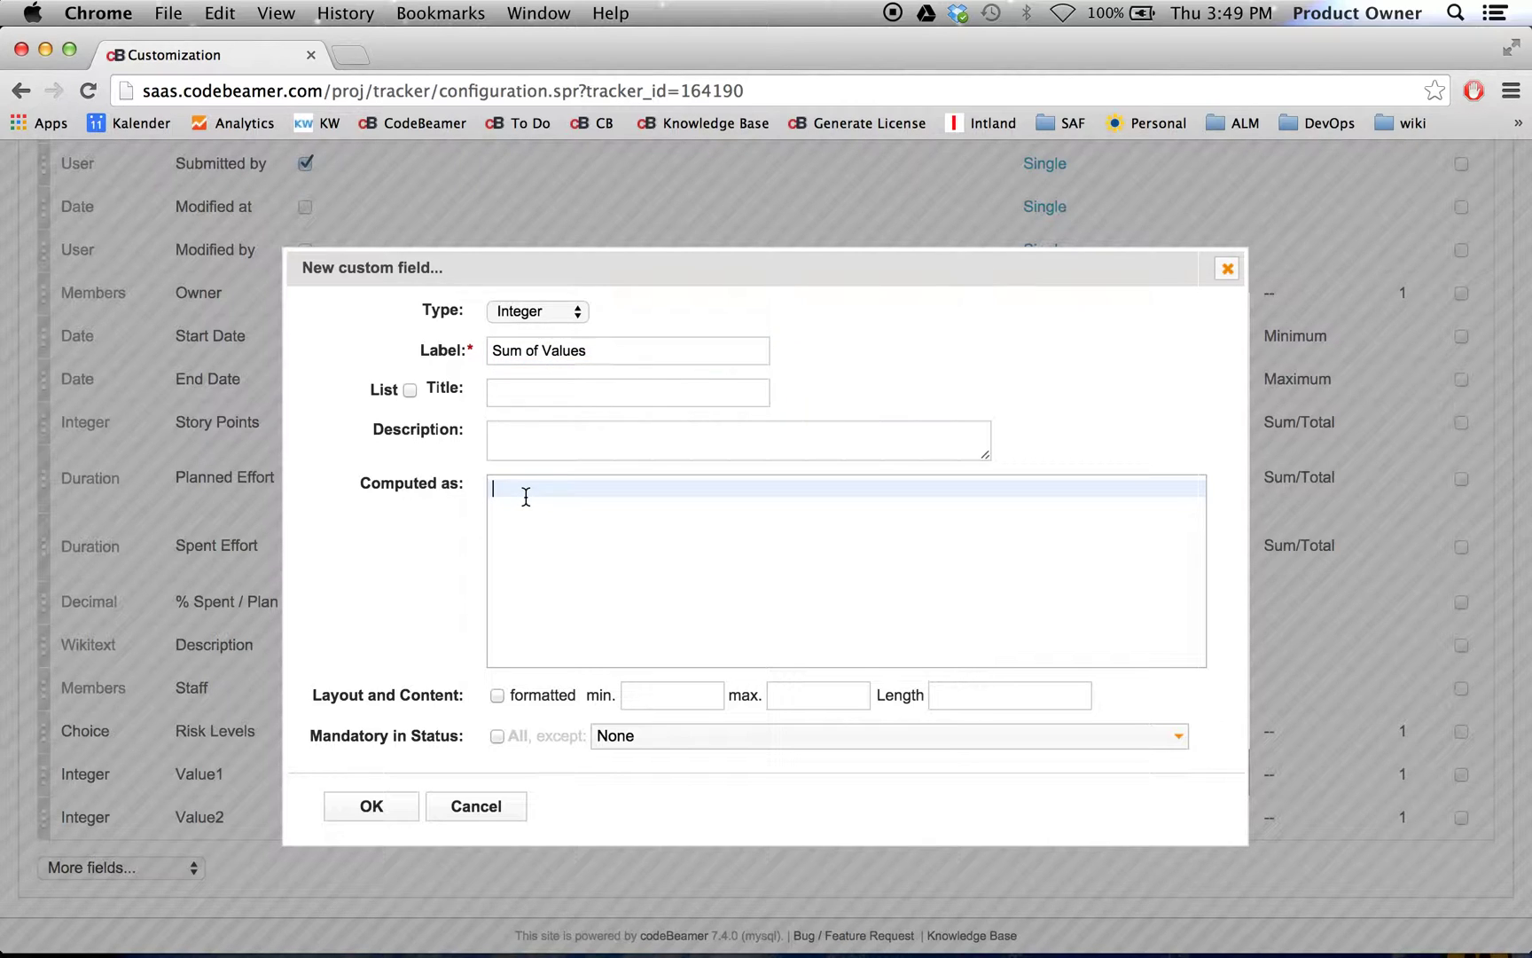
pyautogui.write('"Va')
pyautogui.write('lue1" + "Value2')
pyautogui.moveTo(586, 350); pyautogui.dragTo(491, 351)
pyautogui.click(589, 350)
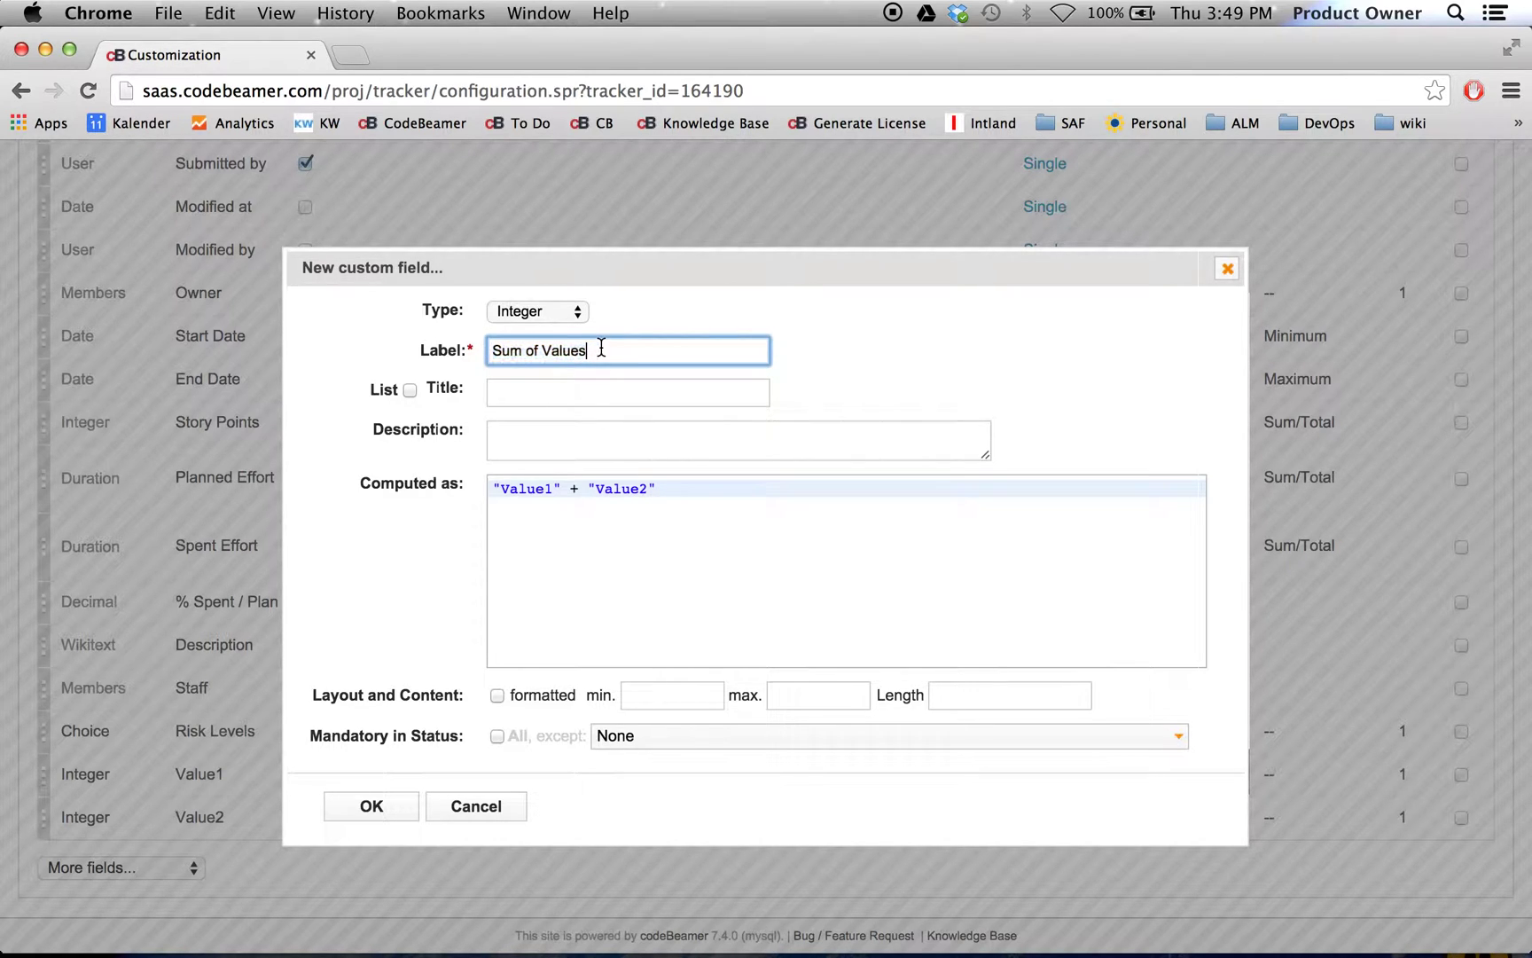
pyautogui.click(847, 363)
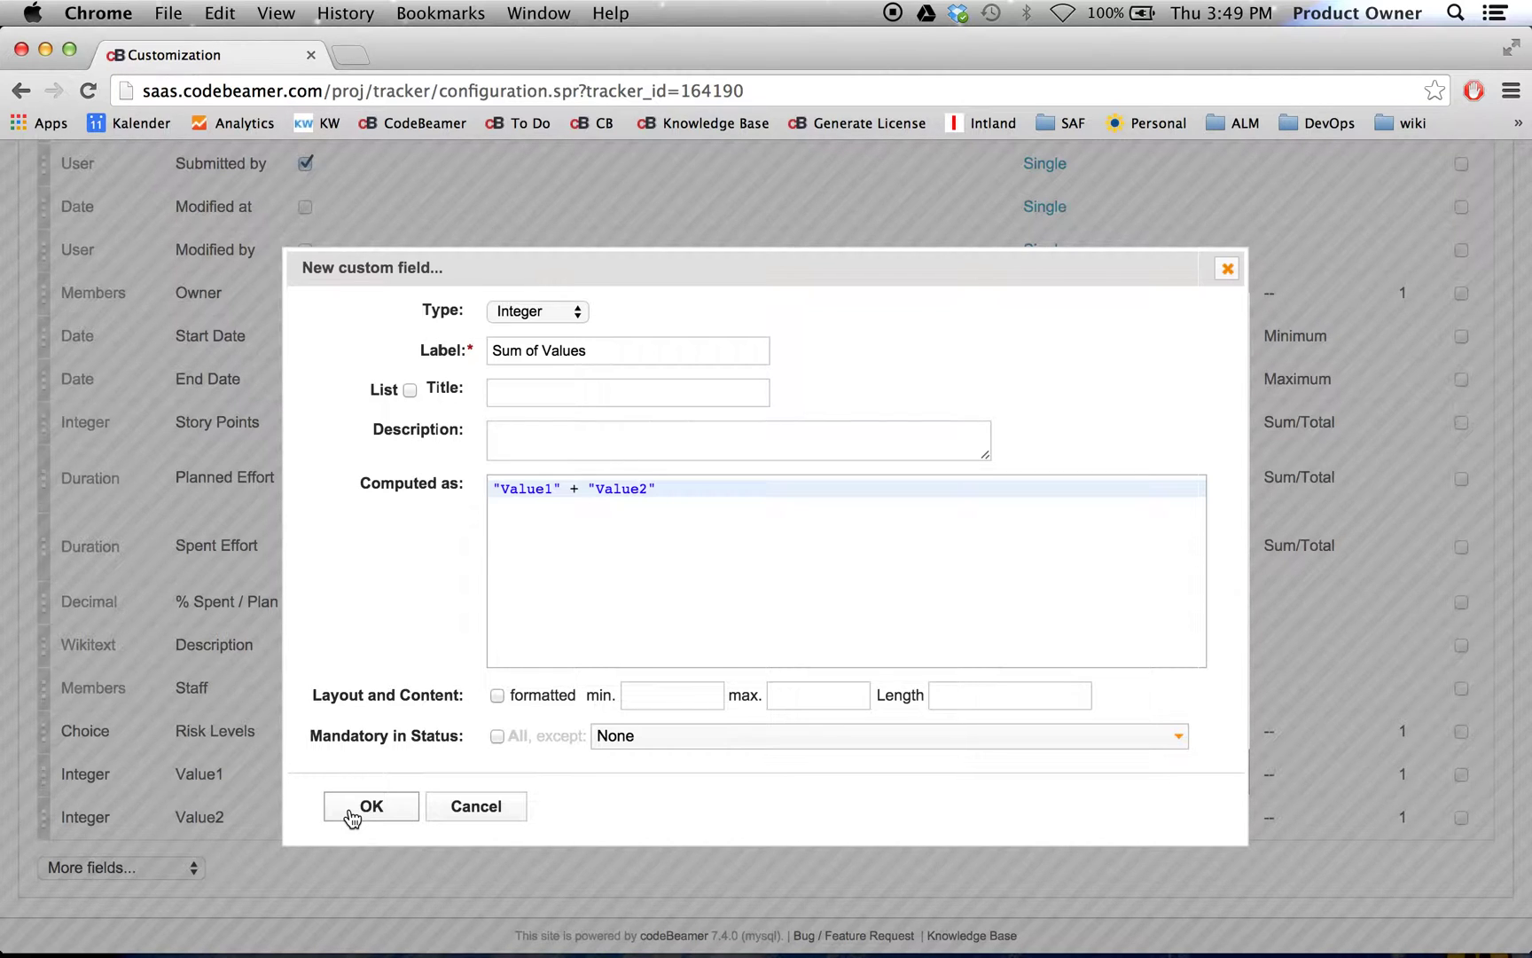
pyautogui.click(352, 815)
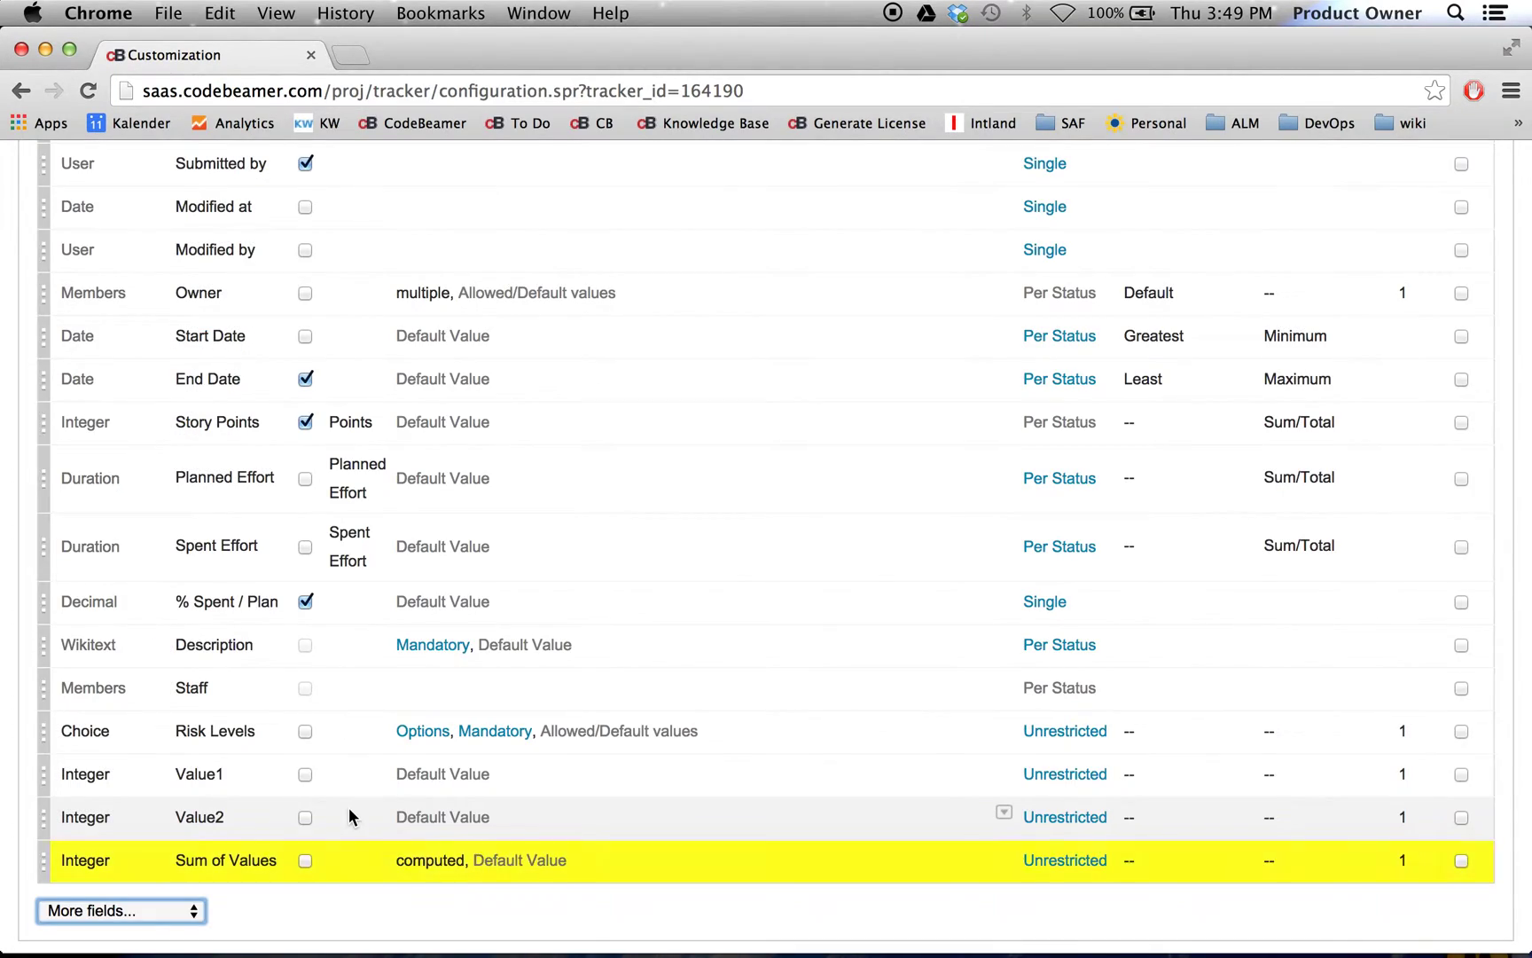
pyautogui.scroll(3, 212, 547)
pyautogui.scroll(3, 205, 532)
pyautogui.scroll(3, 204, 533)
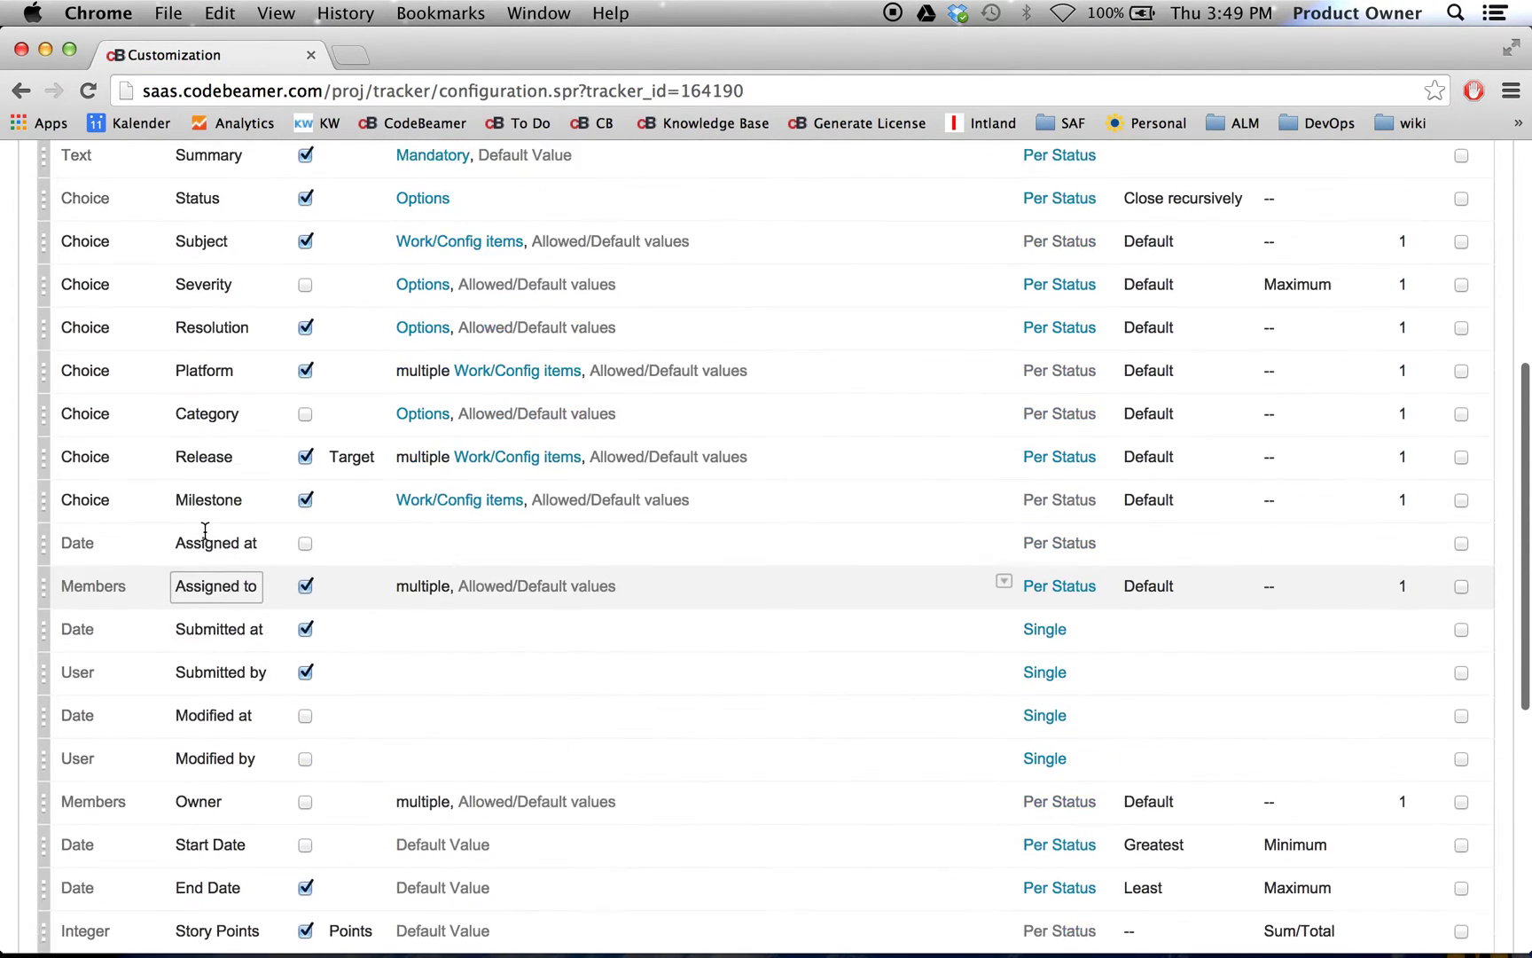
pyautogui.scroll(3, 205, 533)
pyautogui.scroll(2, 206, 533)
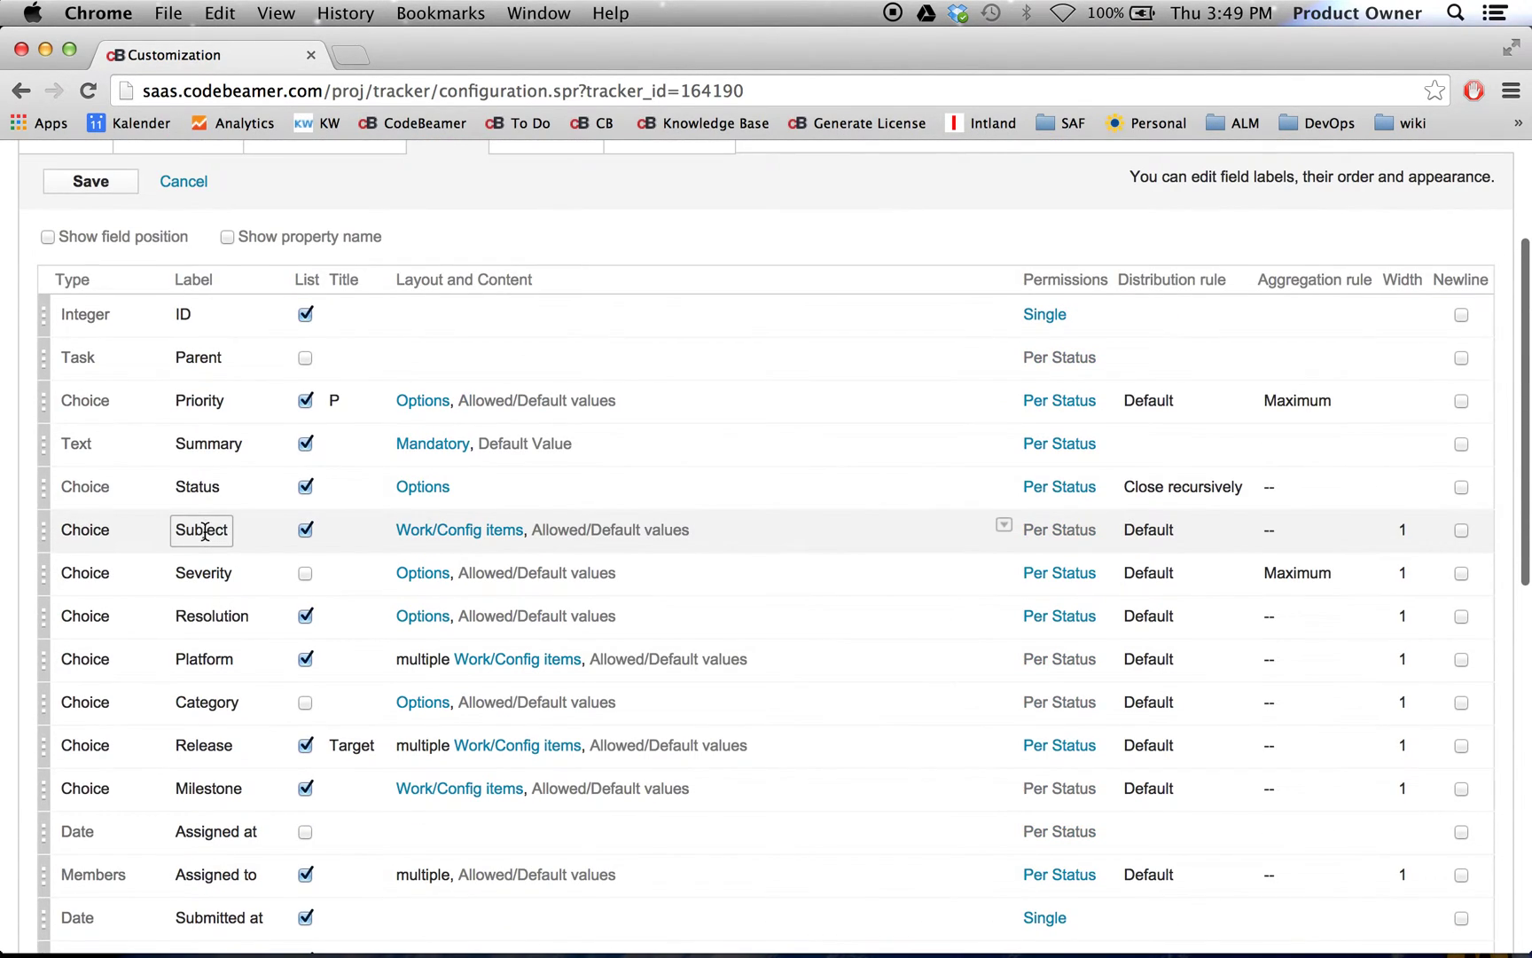
pyautogui.click(90, 180)
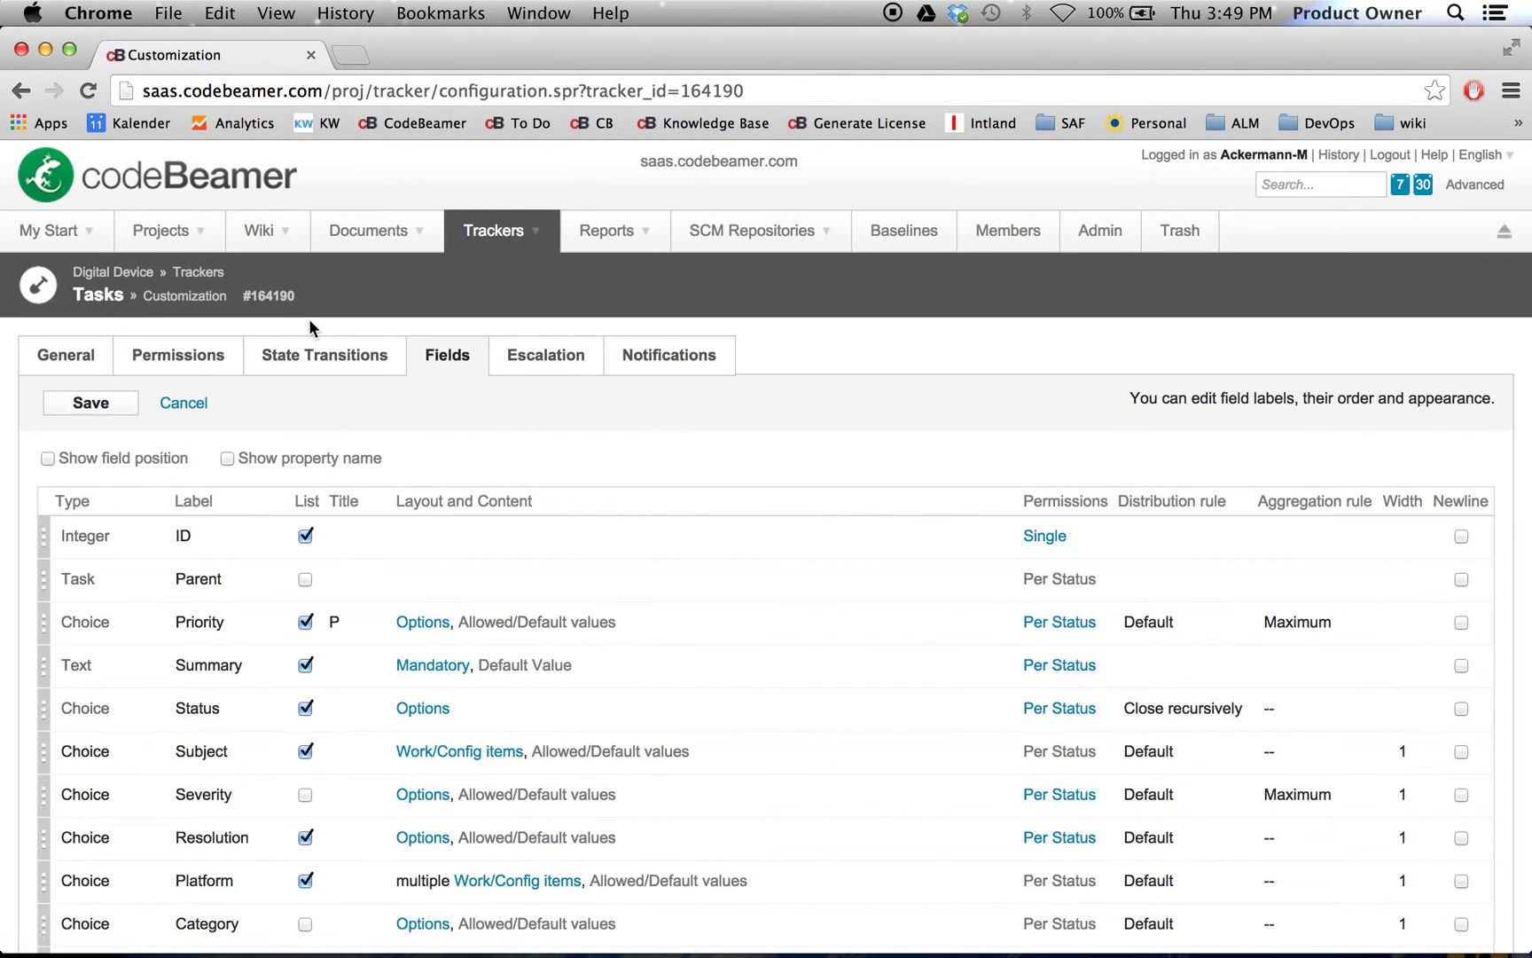
pyautogui.click(106, 299)
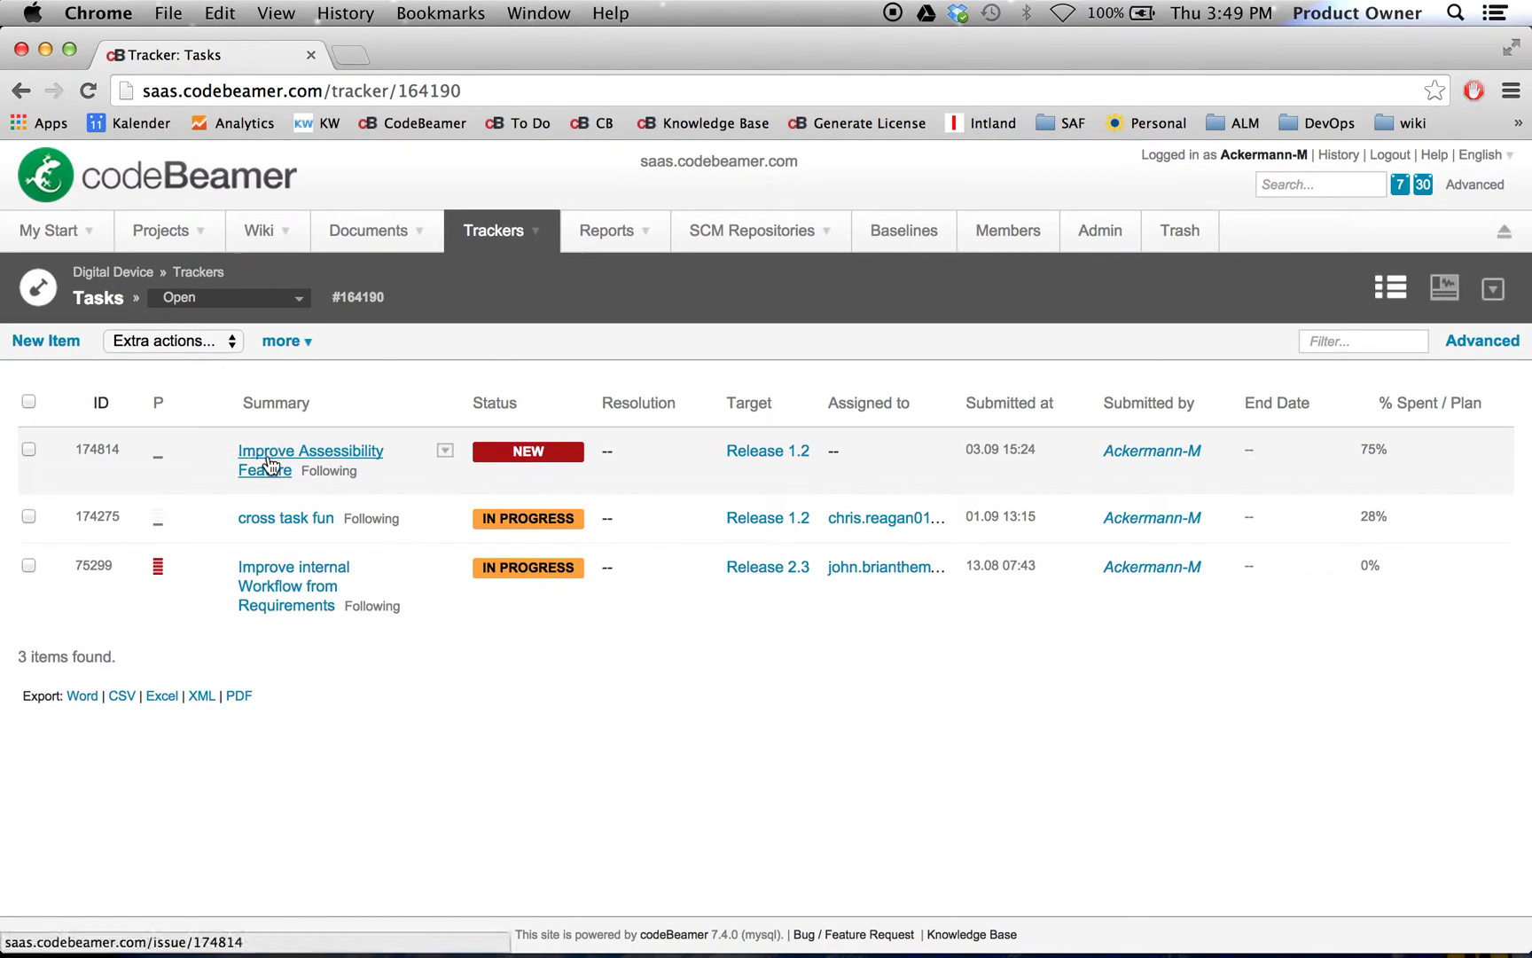
# - Edit 'Improve Assessibility Feature' and set Risk Levels to A
pyautogui.click(269, 462)
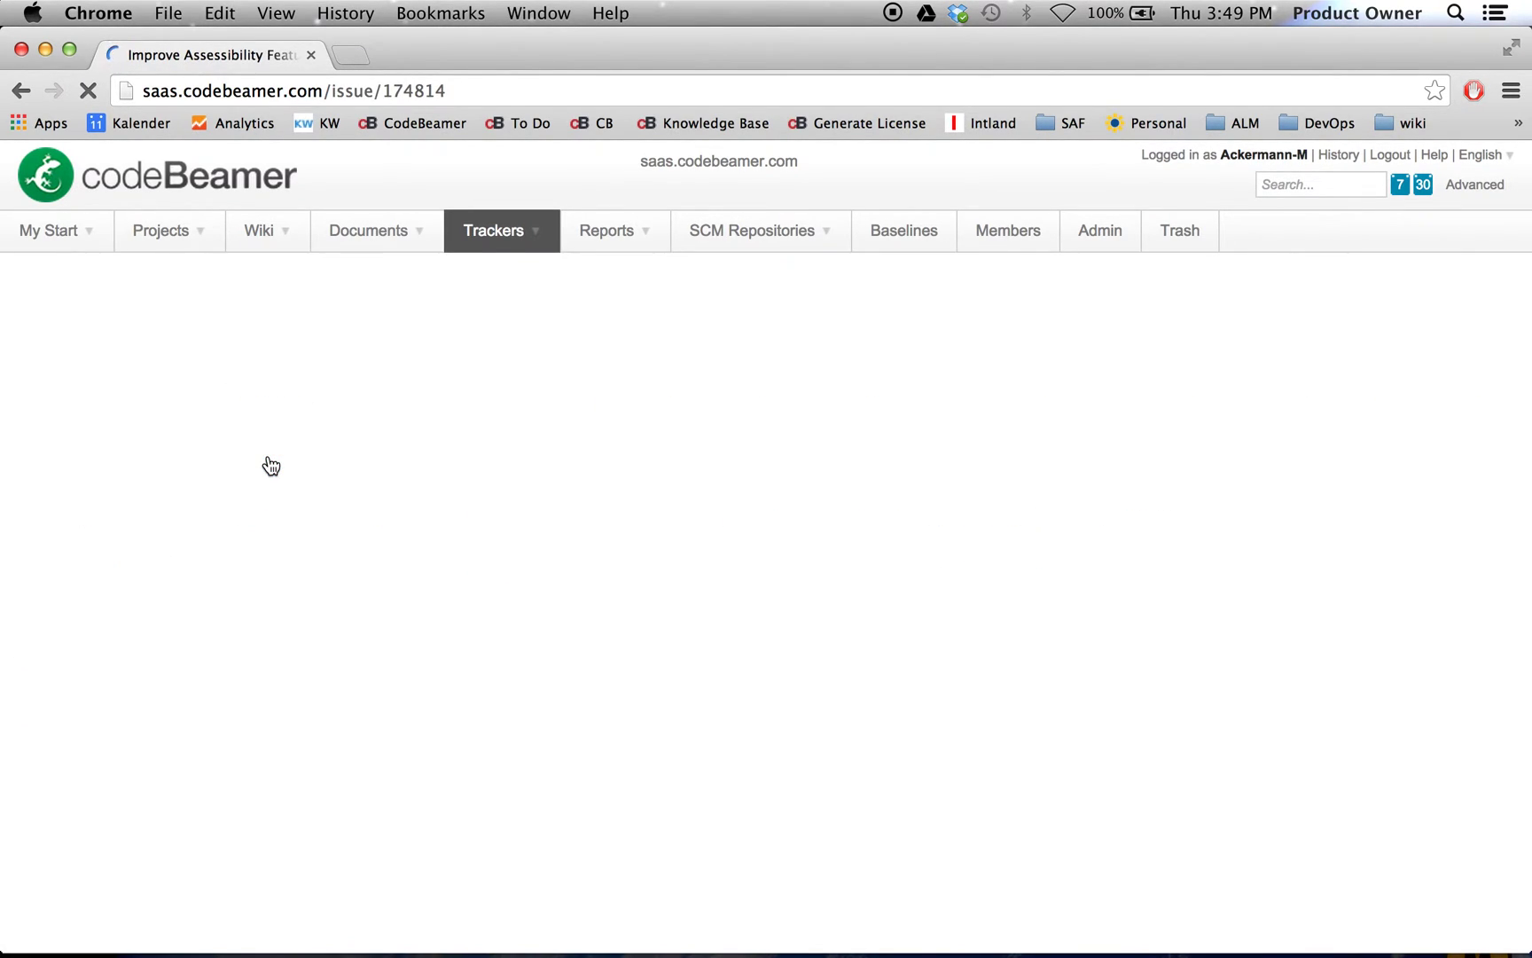
pyautogui.click(27, 337)
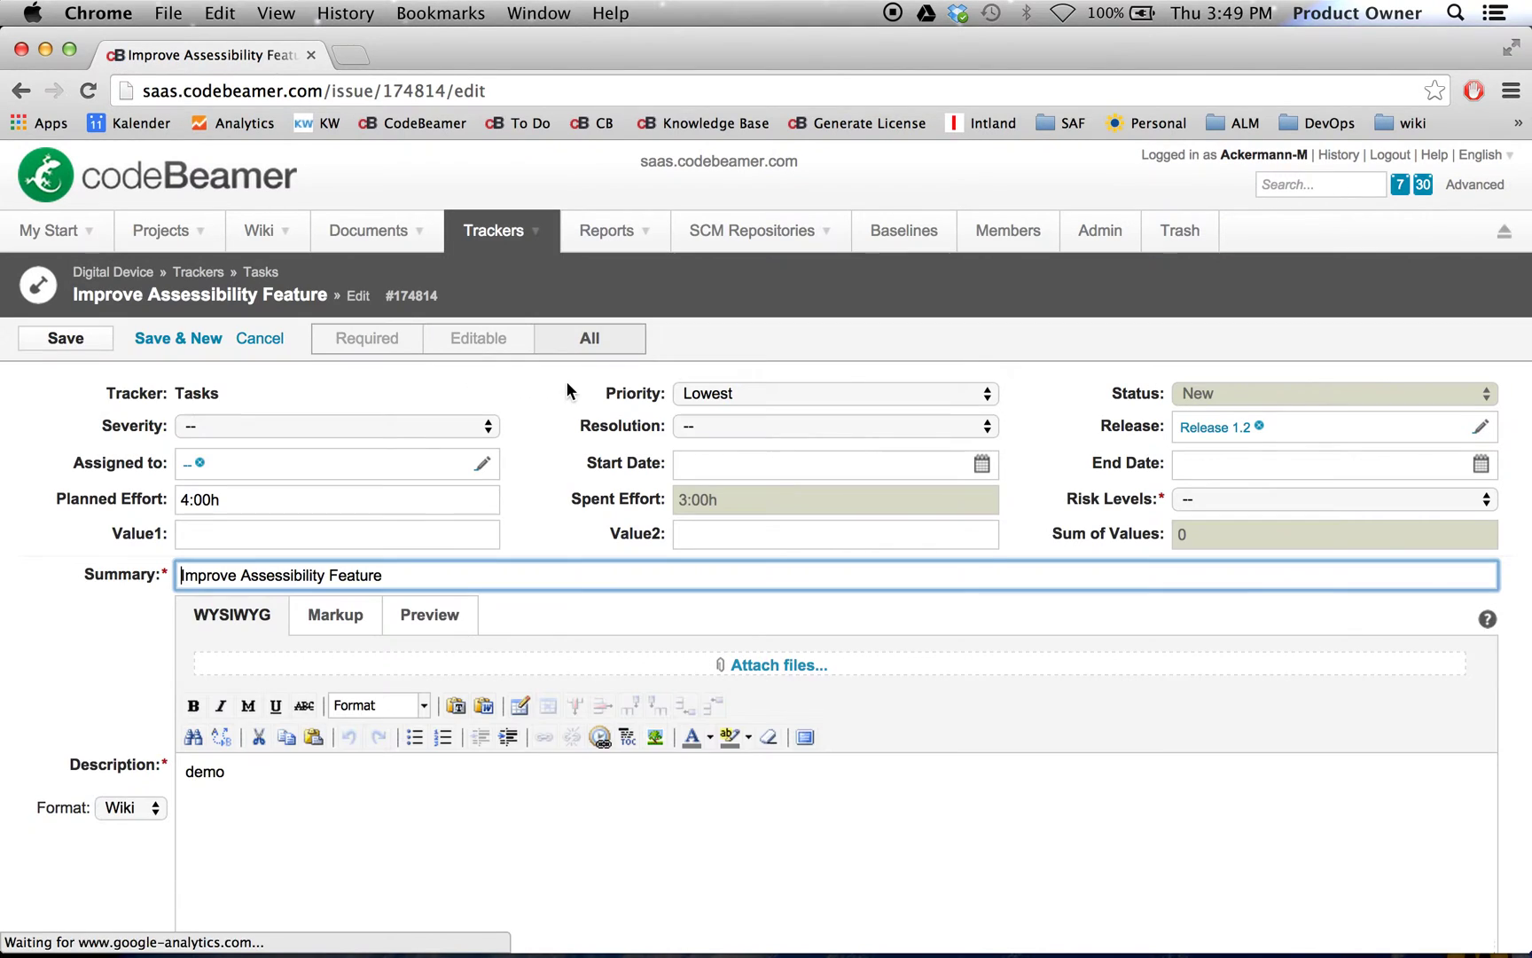
pyautogui.click(1219, 498)
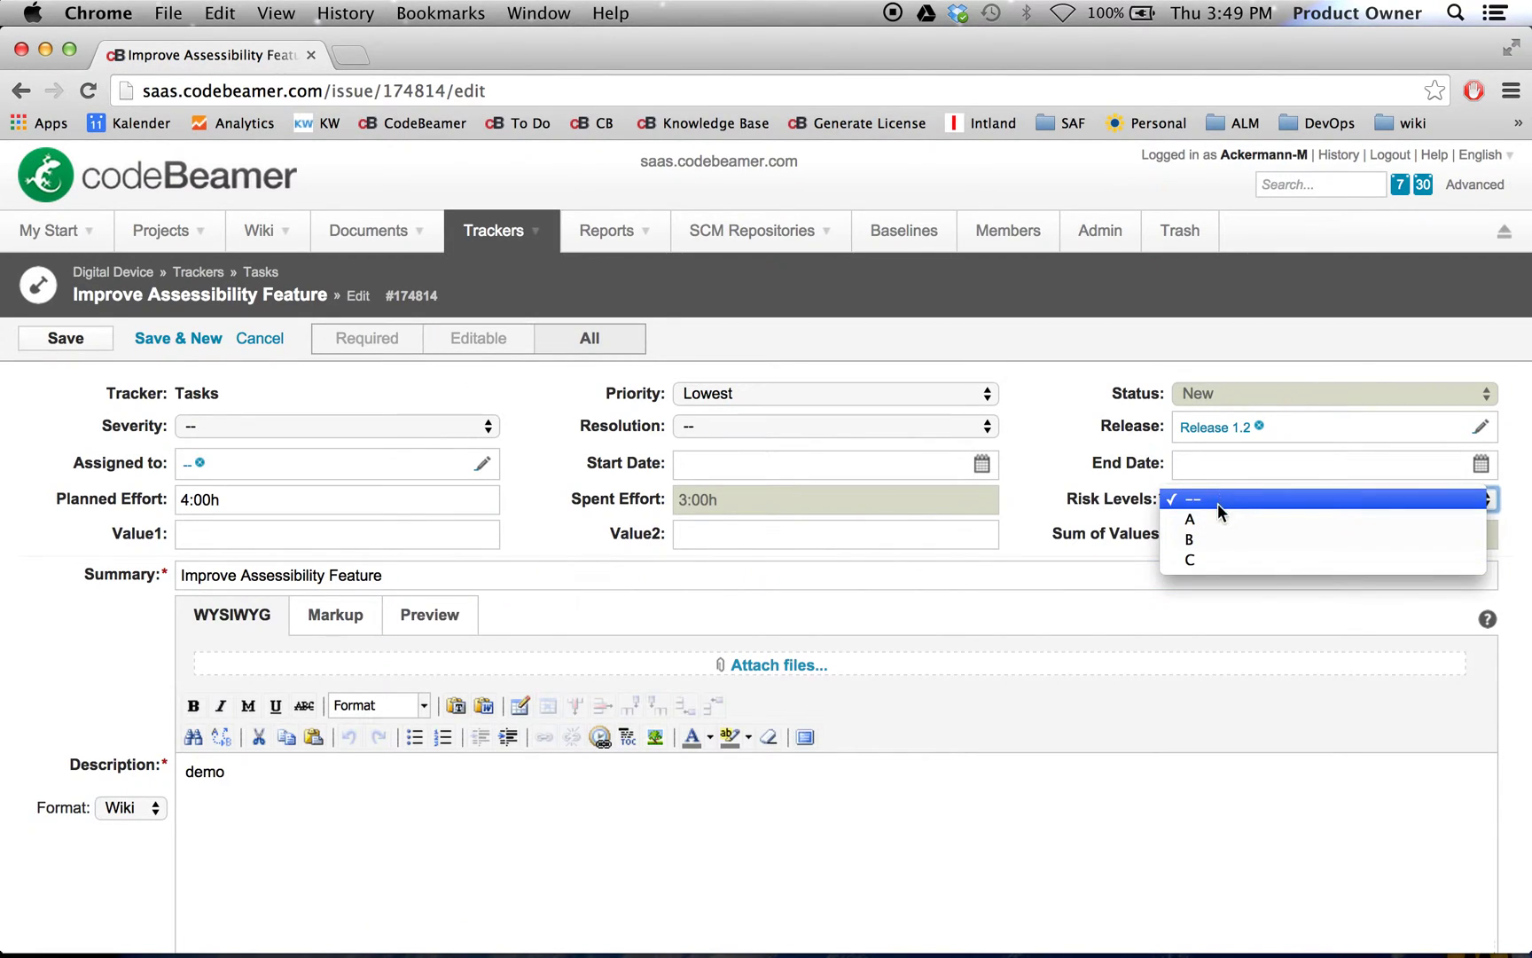
pyautogui.click(1217, 517)
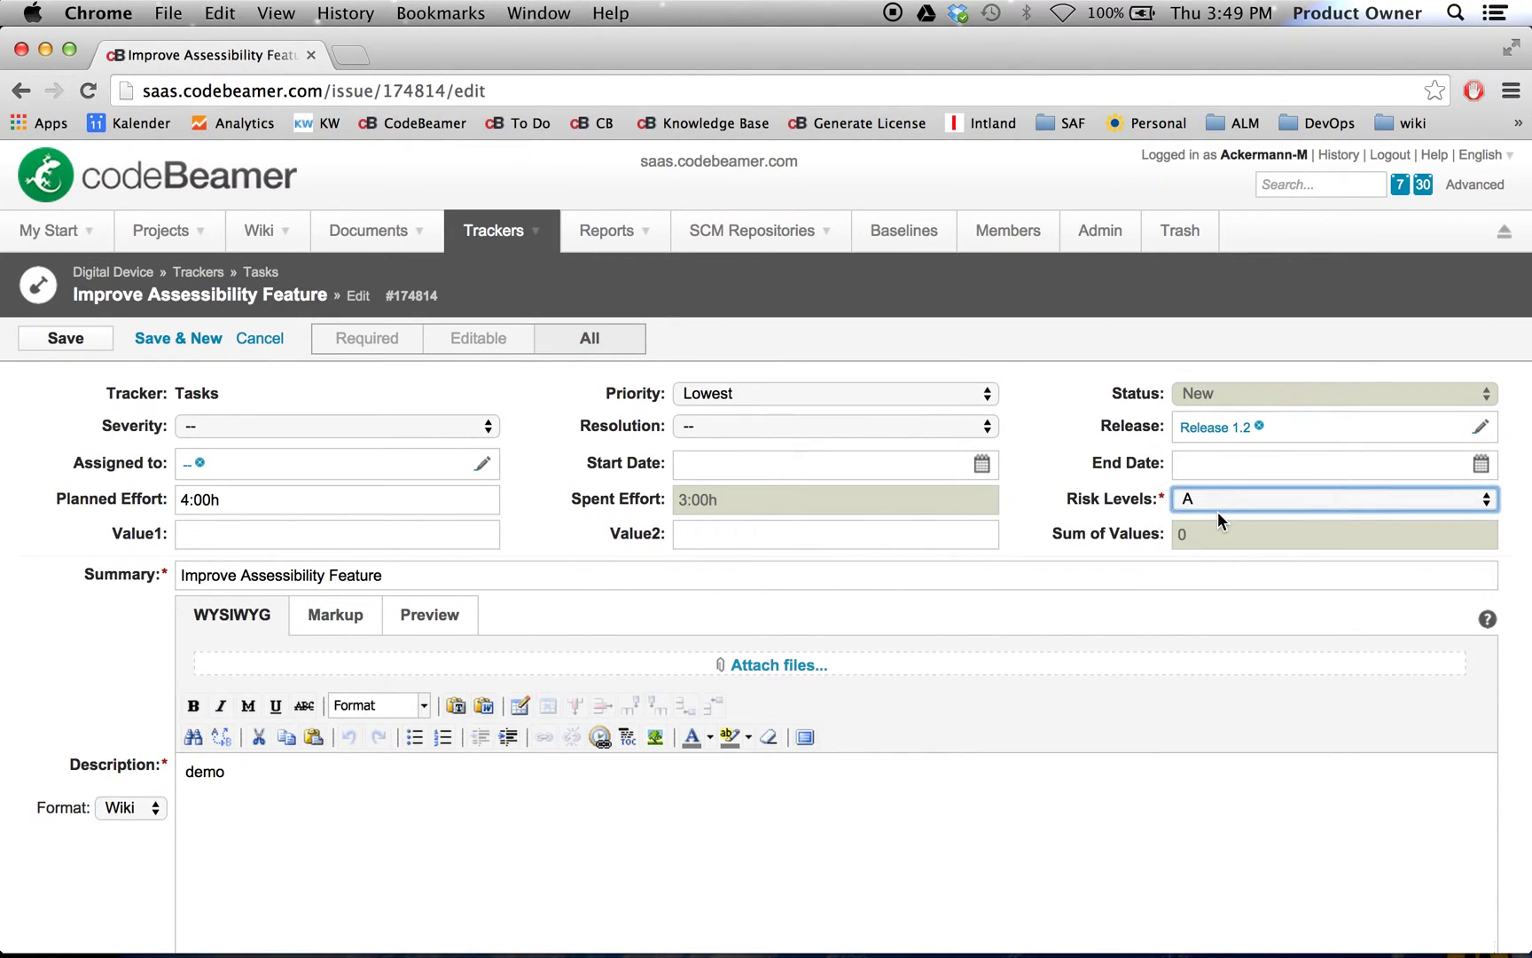
# - Enter Value1 4 and Value2 5, with Sum of Values still showing 0
pyautogui.click(288, 535)
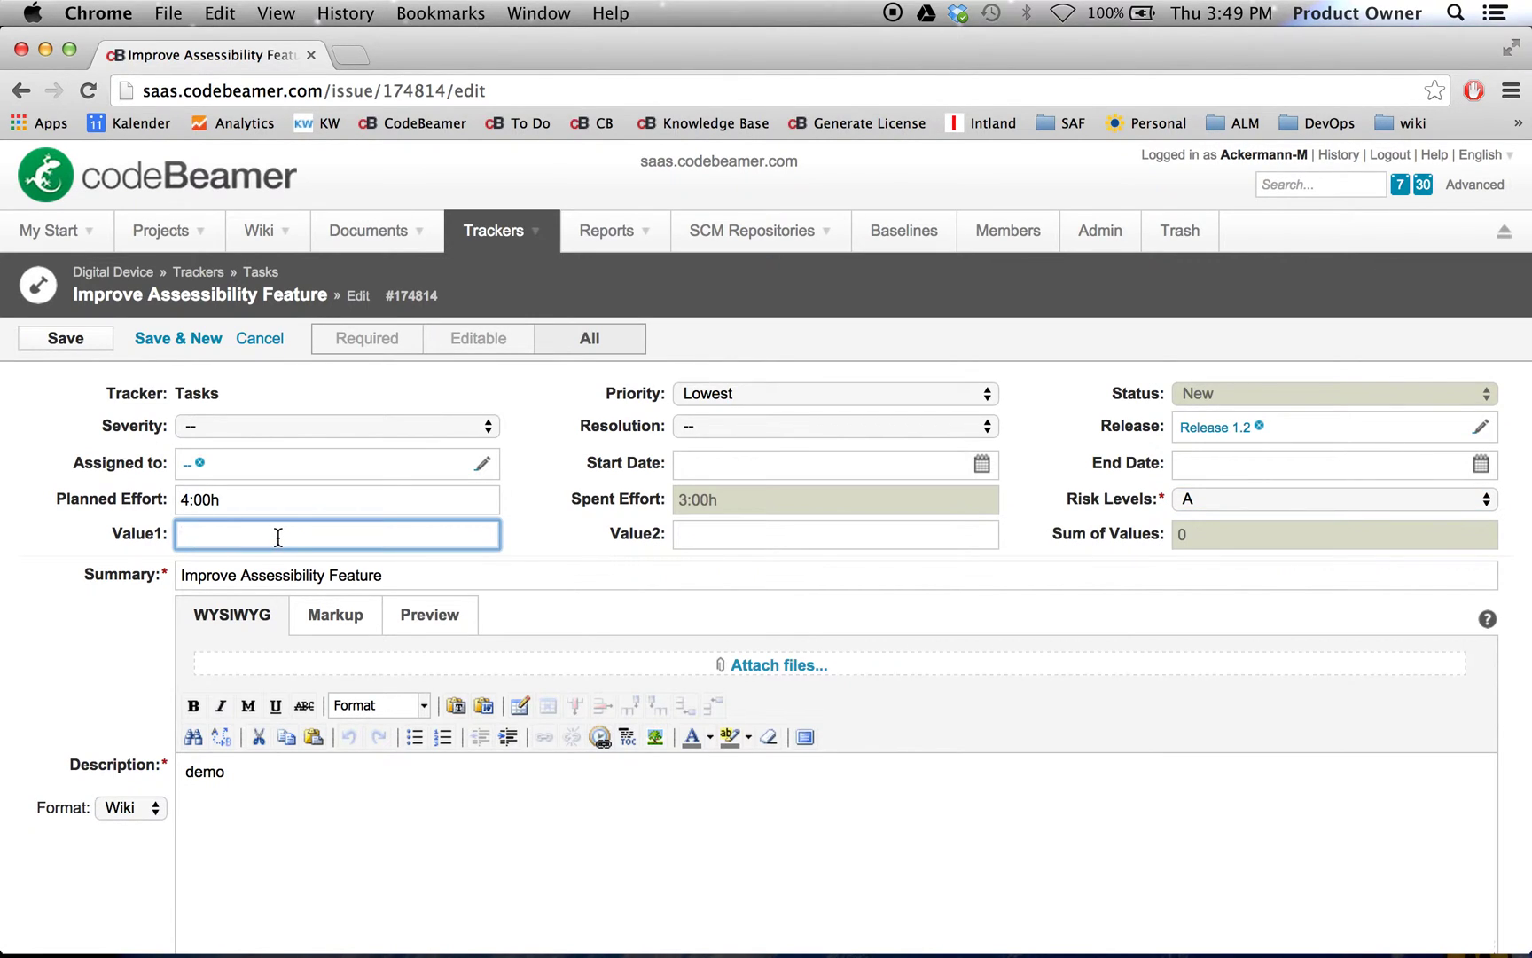
pyautogui.write('4')
pyautogui.click(527, 523)
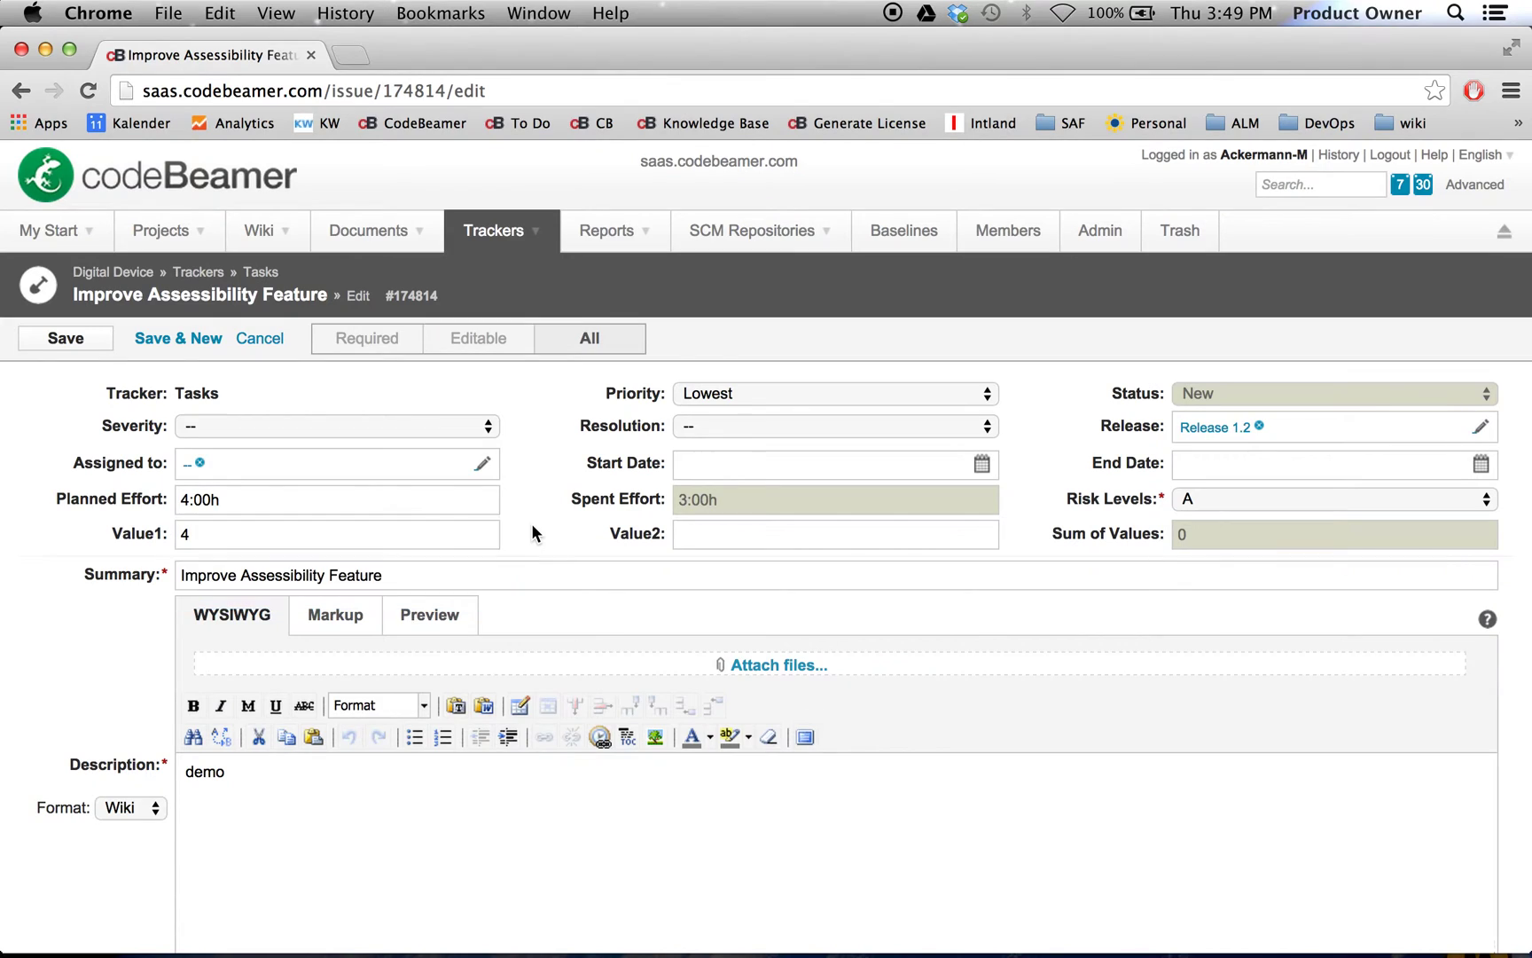
pyautogui.click(699, 532)
pyautogui.write('5')
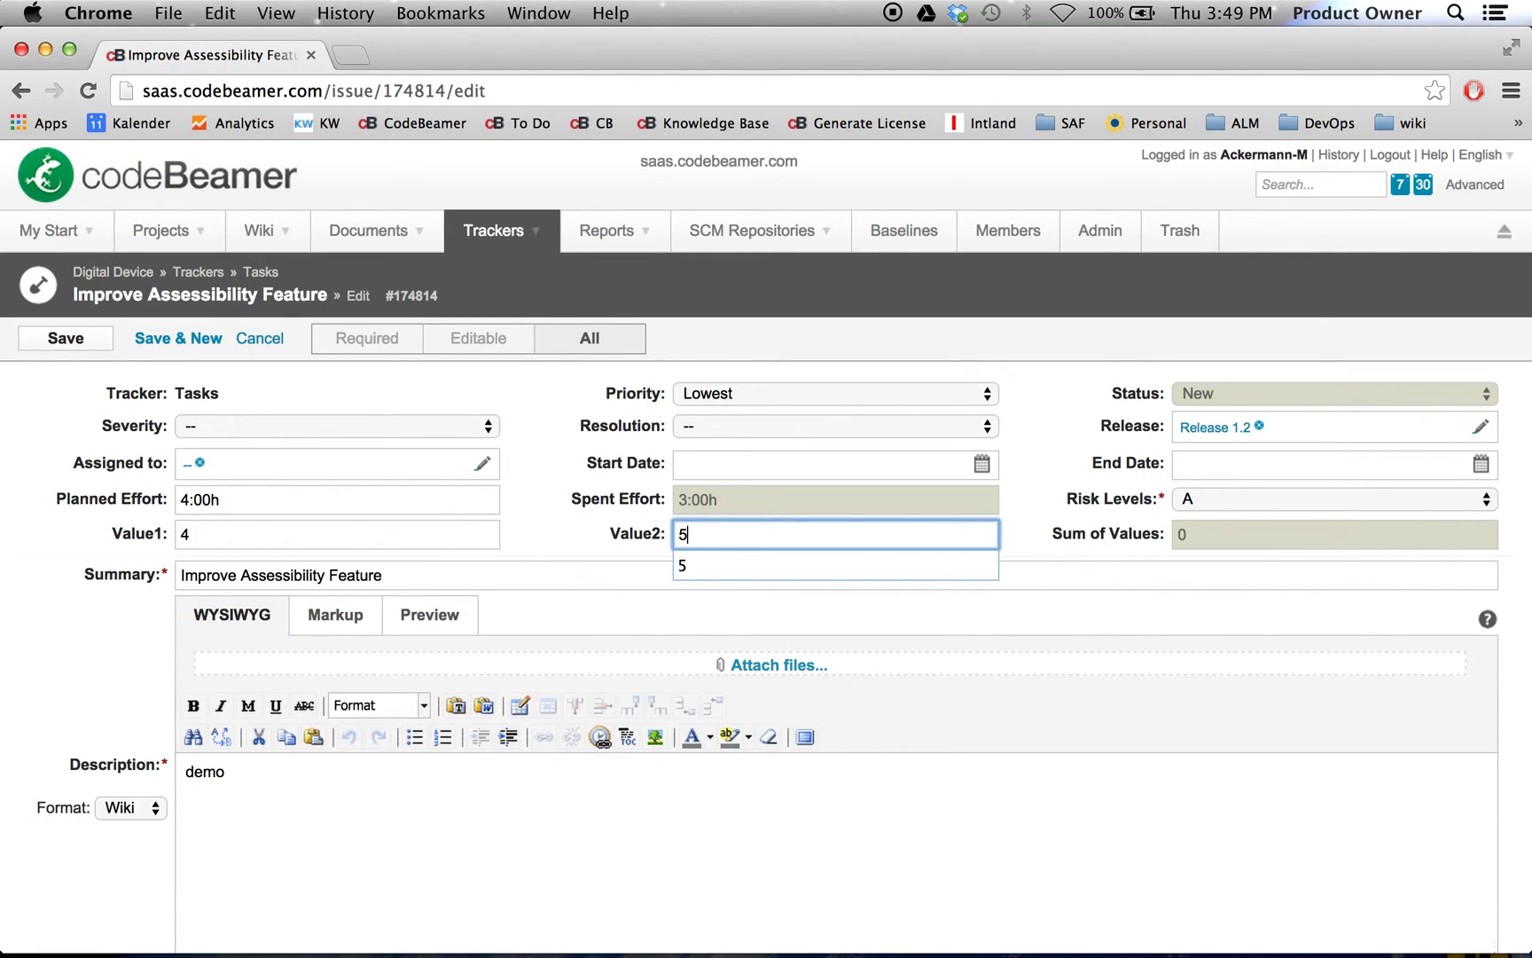
pyautogui.click(1074, 528)
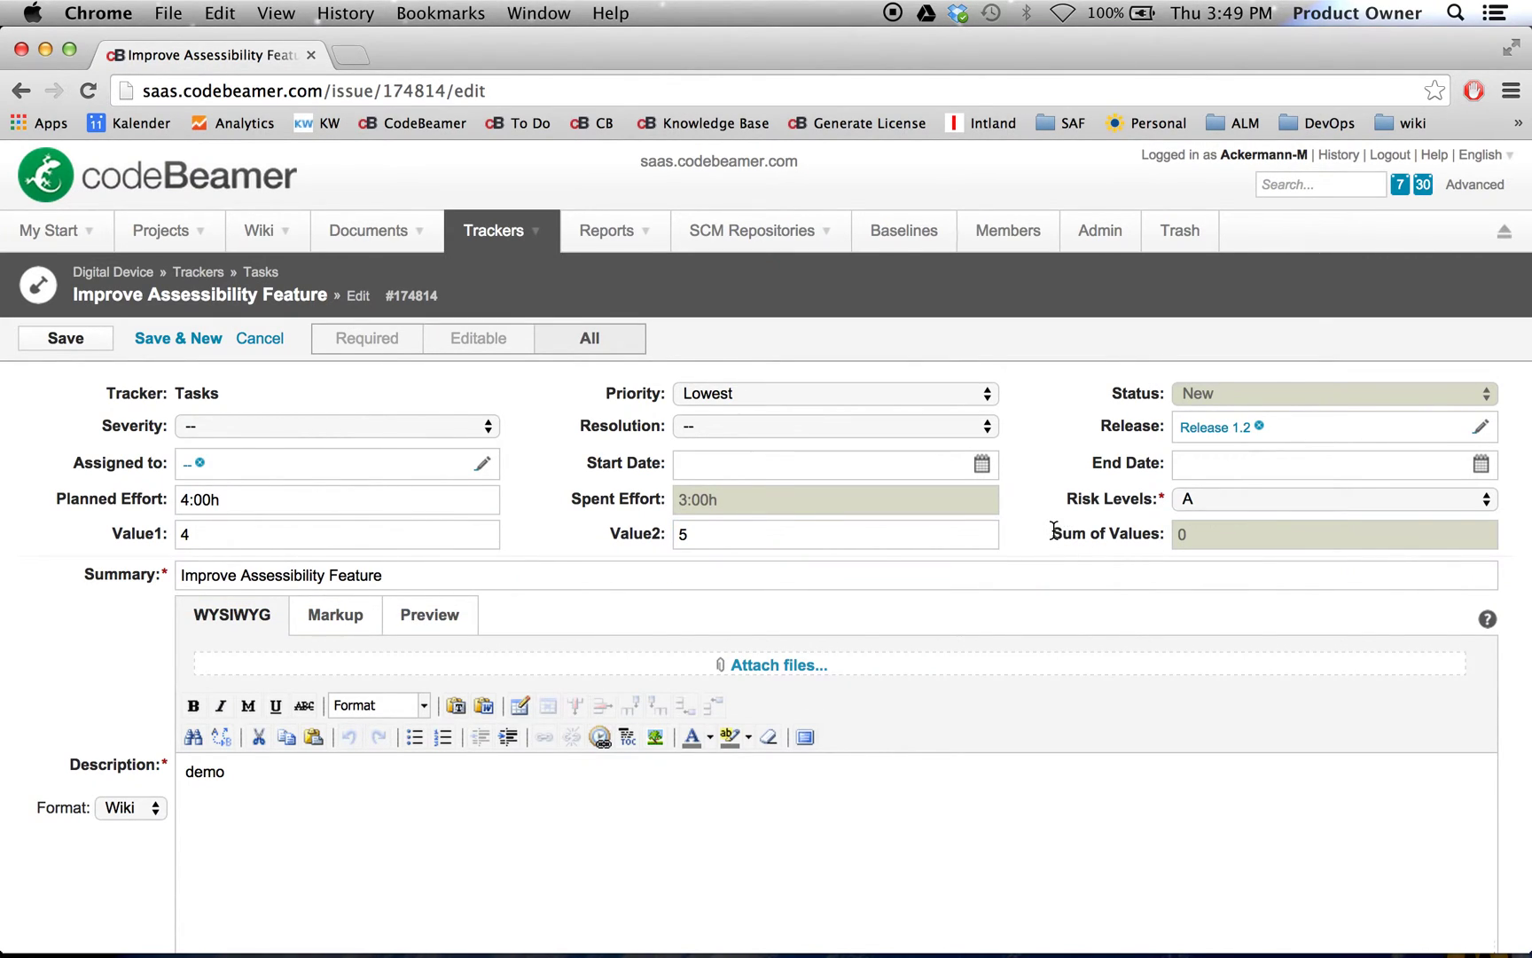
pyautogui.moveTo(1051, 533); pyautogui.dragTo(1159, 533)
pyautogui.click(1045, 455)
# - Save the task and confirm Sum of Values now reads 9
pyautogui.click(65, 338)
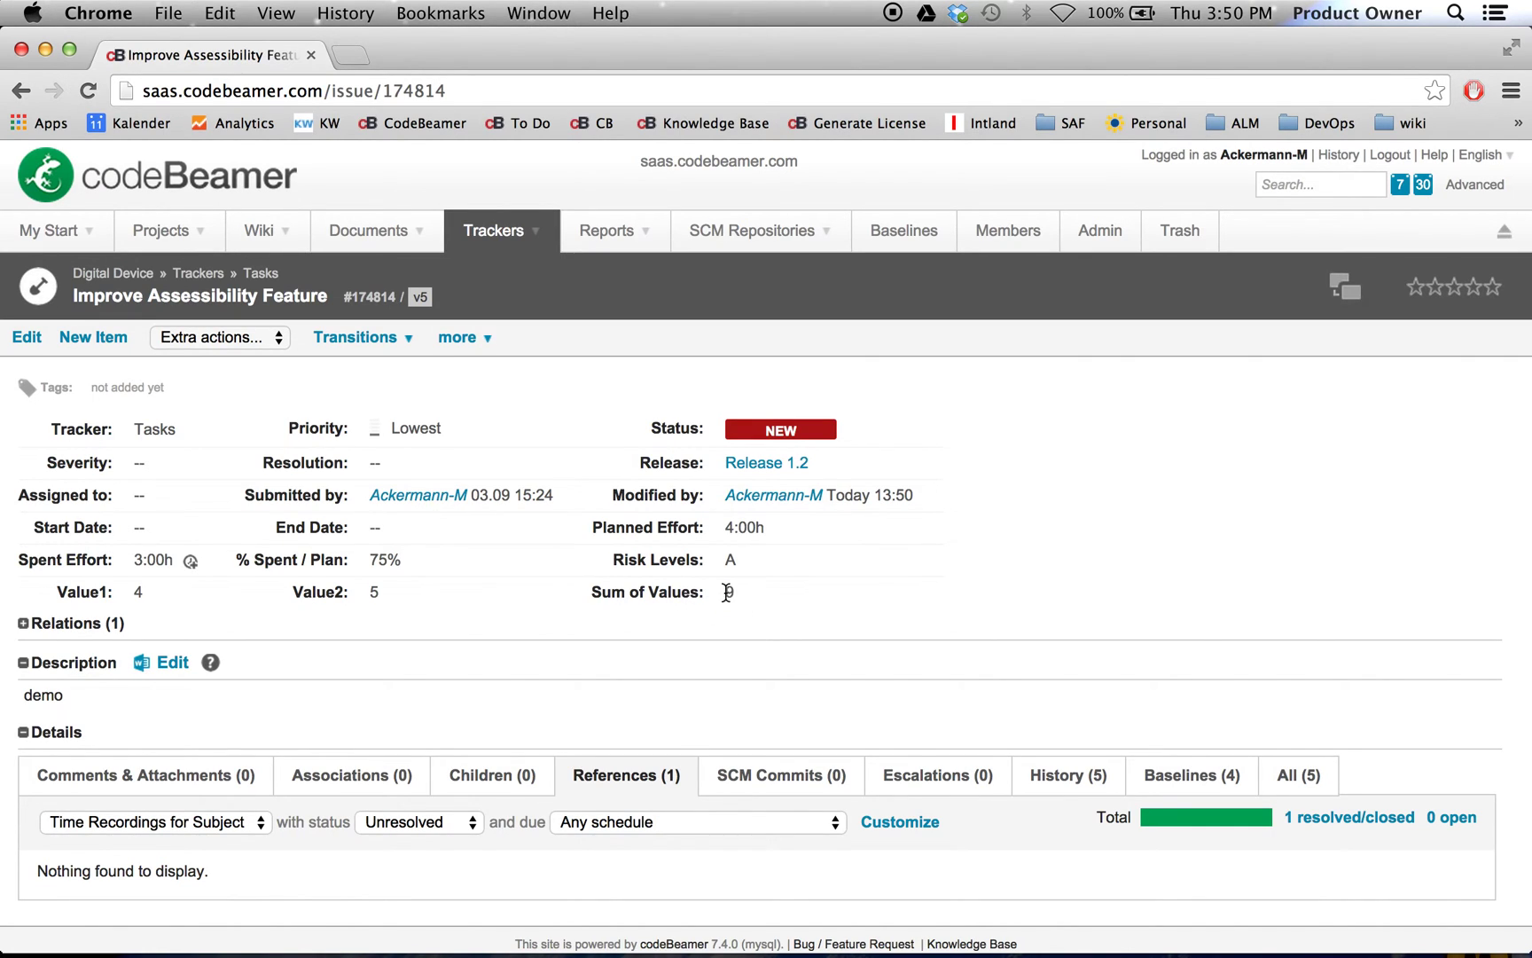
pyautogui.moveTo(737, 591); pyautogui.dragTo(594, 585)
pyautogui.click(771, 636)
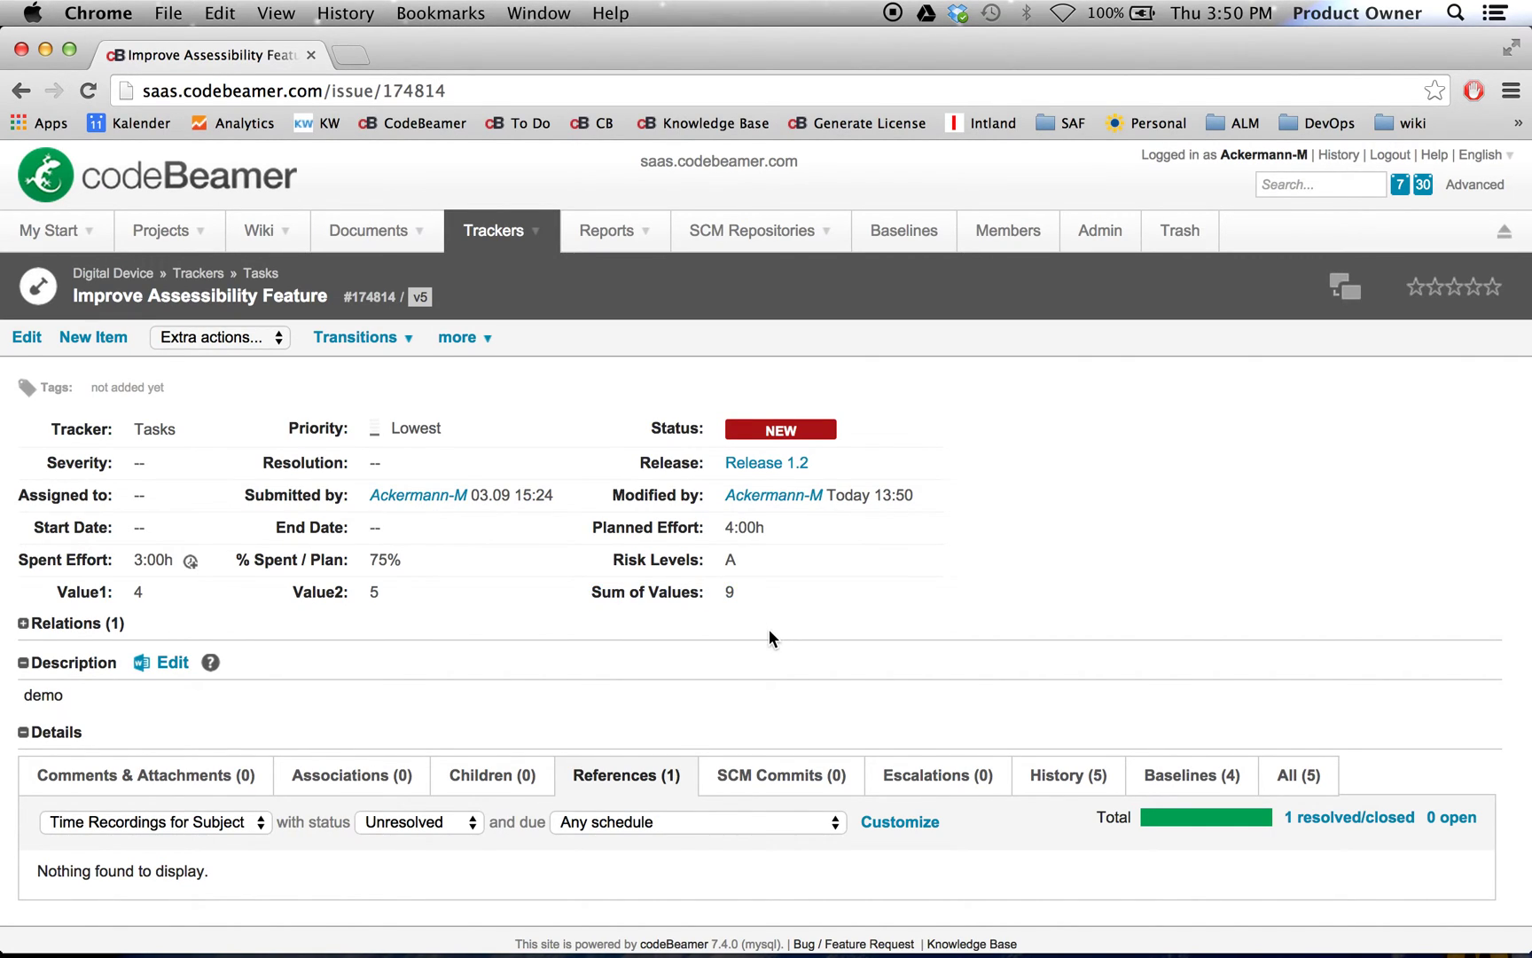